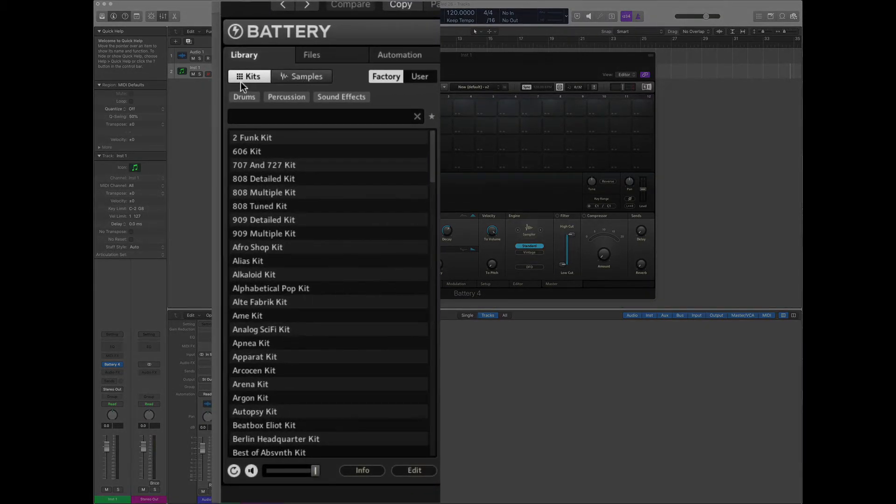
Step: Browse the factory kits in the library and load the 808 Tuned Kit
{"action": "left_click", "coordinate": [249, 80]}
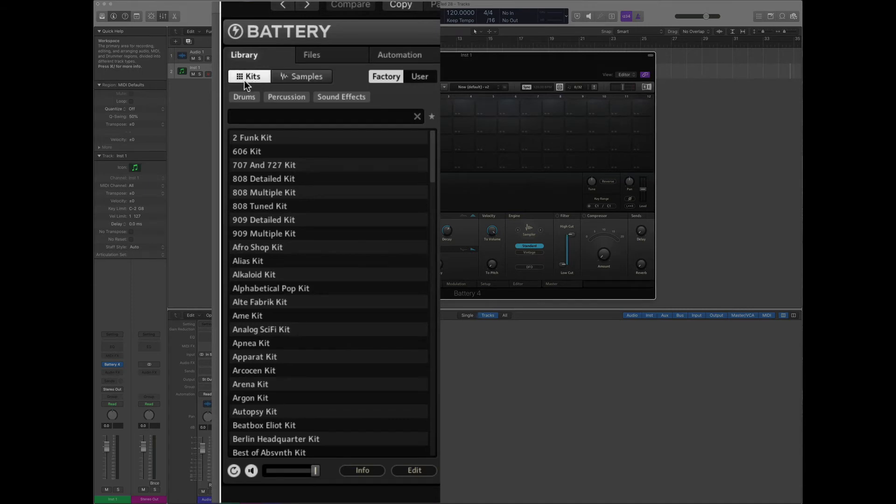
{"action": "scroll", "coordinate": [313, 262], "scroll_direction": "down", "scroll_amount": 15}
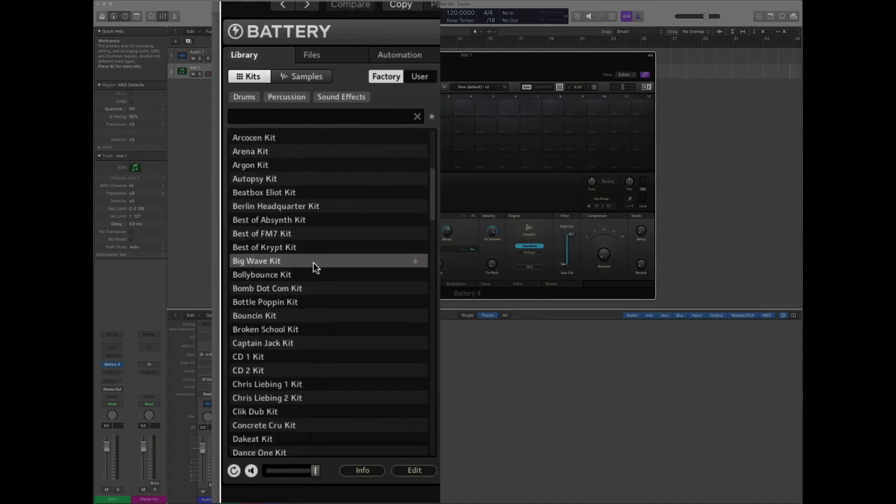
{"action": "scroll", "coordinate": [313, 262], "scroll_direction": "down", "scroll_amount": 20}
{"action": "scroll", "coordinate": [312, 262], "scroll_direction": "up", "scroll_amount": 20}
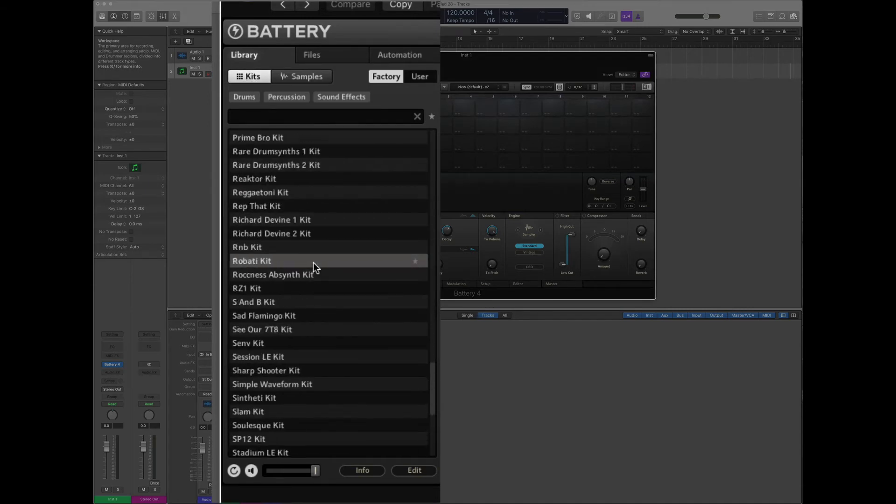
{"action": "scroll", "coordinate": [313, 263], "scroll_direction": "up", "scroll_amount": 20}
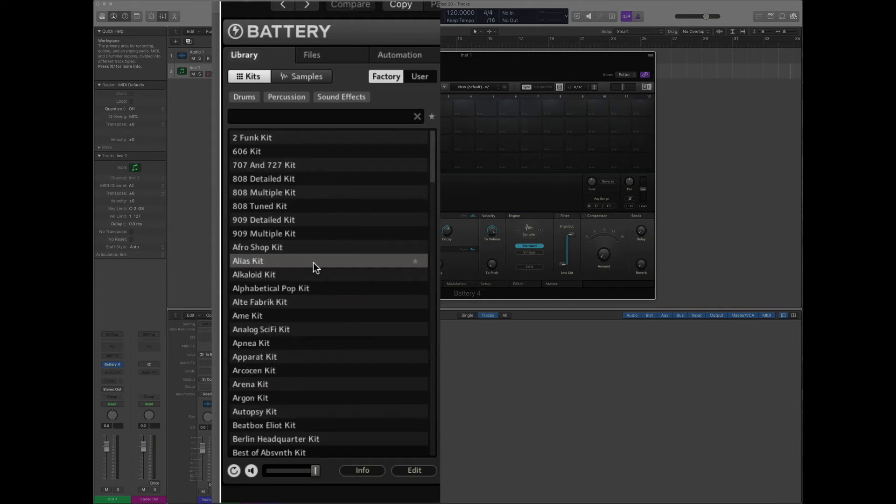
{"action": "double_click", "coordinate": [274, 209]}
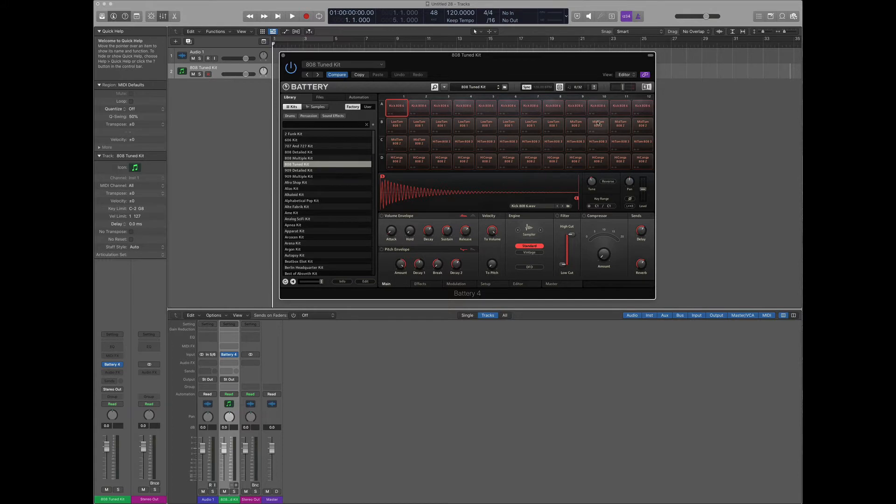
Step: Audition the differently tuned 808 kick cells at the start of row A
{"action": "left_click", "coordinate": [429, 110]}
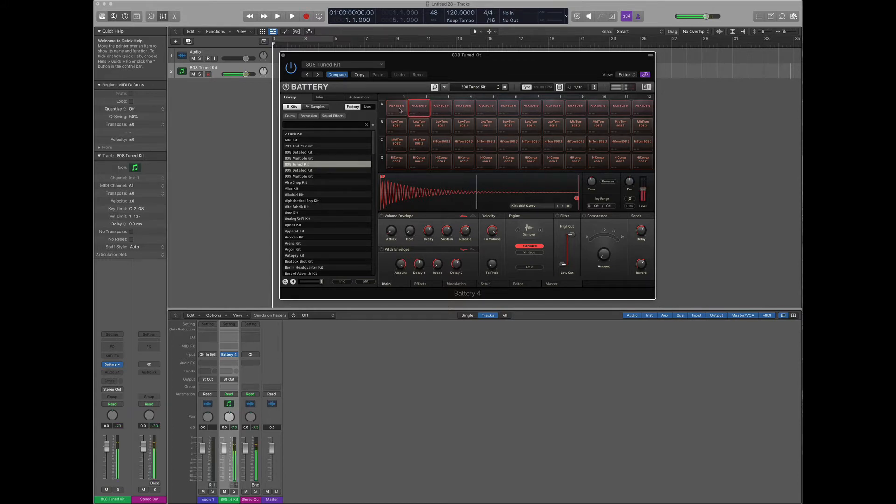
{"action": "left_click", "coordinate": [394, 110]}
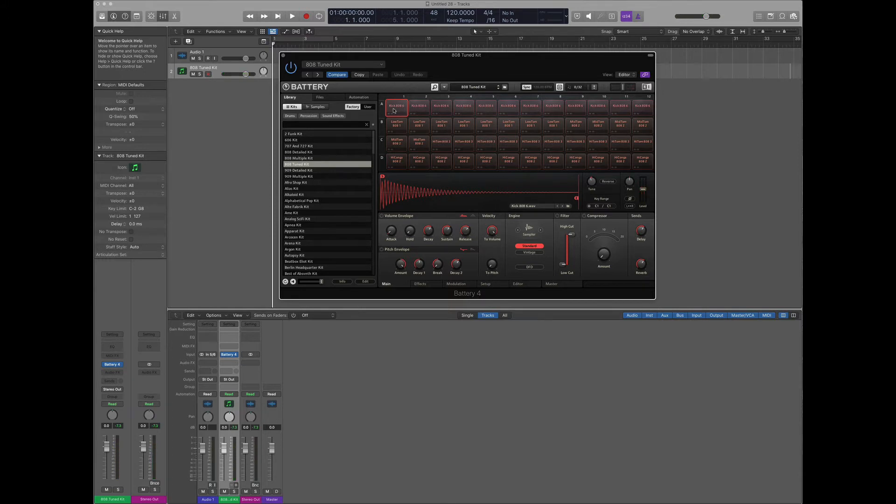
{"action": "left_click", "coordinate": [419, 110]}
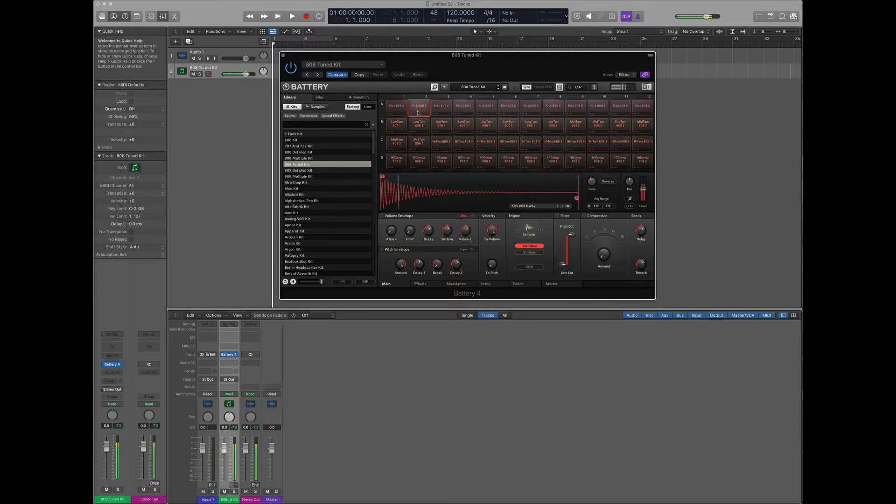
{"action": "left_click", "coordinate": [400, 122]}
{"action": "left_click", "coordinate": [398, 110]}
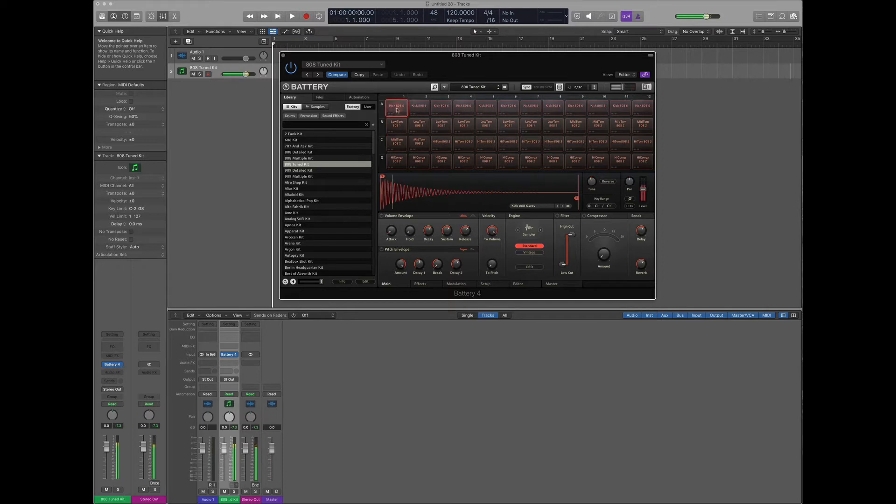
{"action": "left_click", "coordinate": [438, 112]}
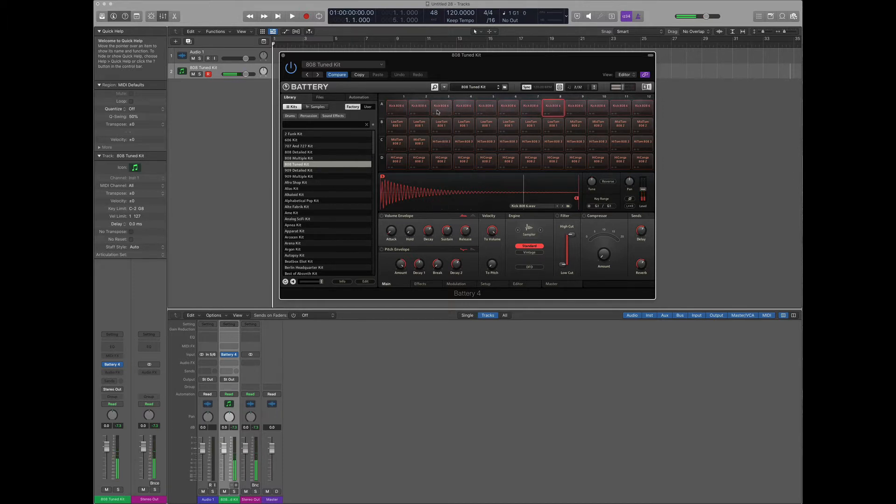
{"action": "left_click", "coordinate": [398, 112]}
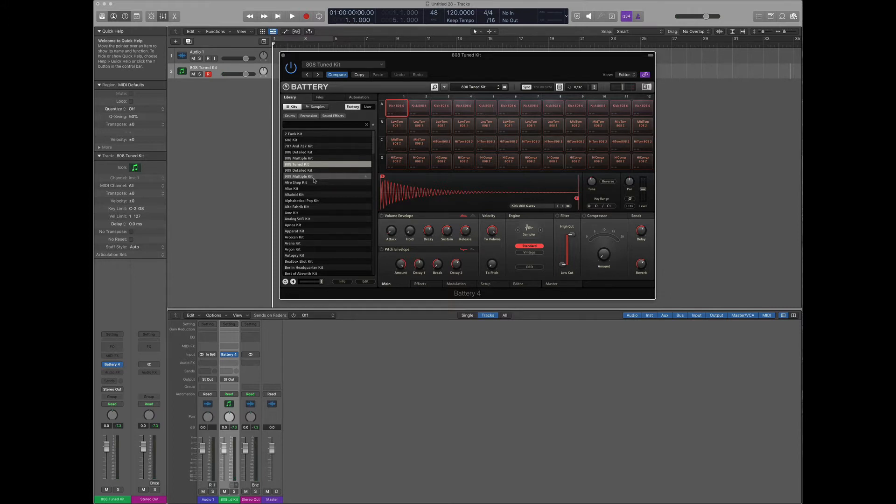
Step: Try the Alkaloid Kit and the Alphabetical Pop Kit, auditioning the latter's kick, clap and crash cells
{"action": "double_click", "coordinate": [300, 196]}
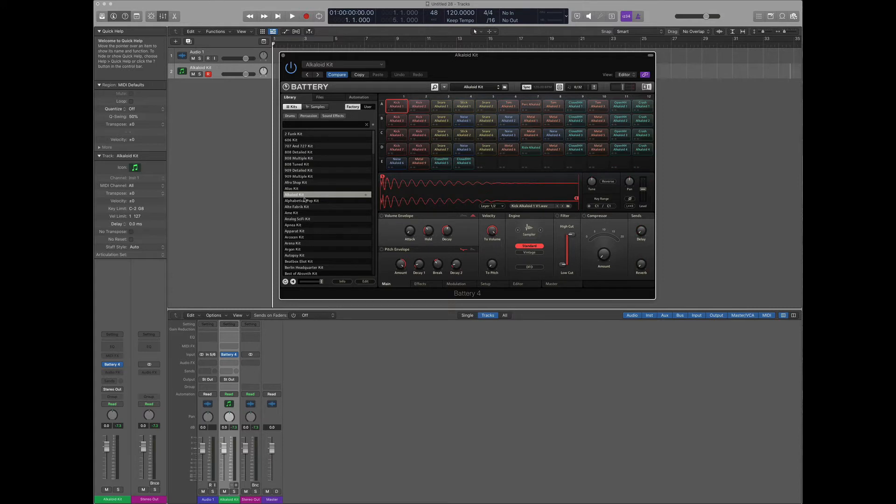
{"action": "double_click", "coordinate": [302, 200]}
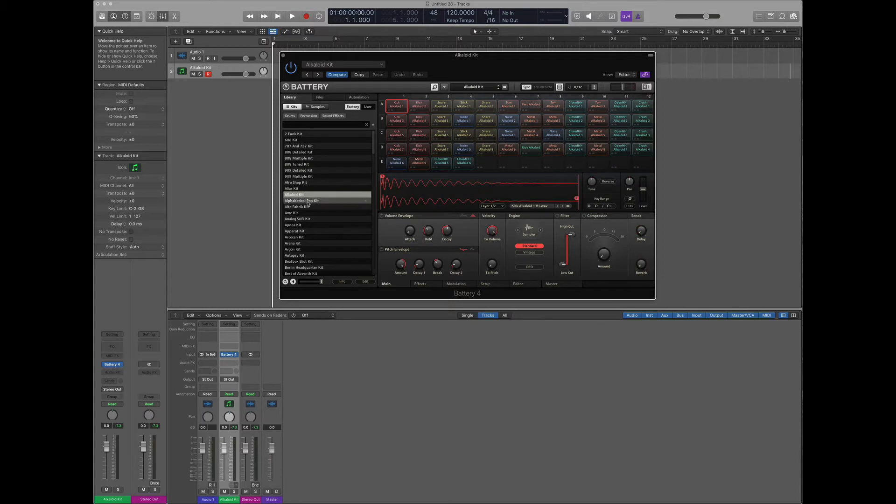
{"action": "left_click", "coordinate": [400, 112]}
{"action": "left_click", "coordinate": [422, 110]}
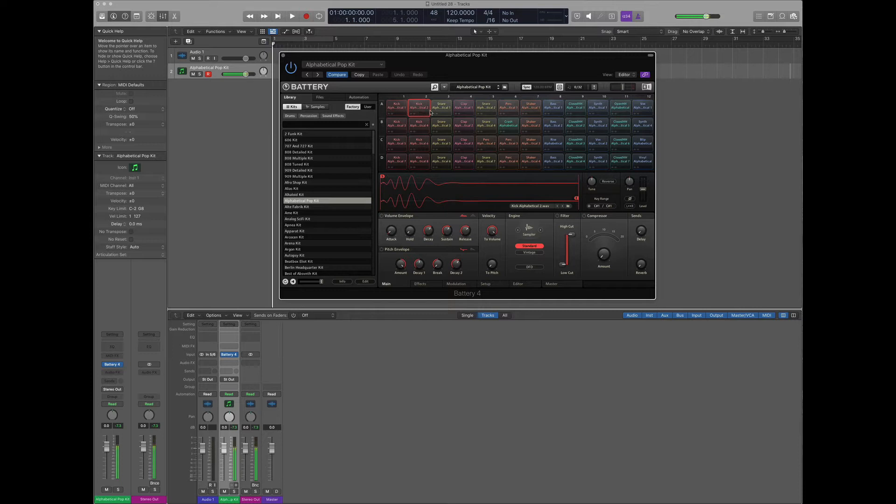
{"action": "left_click", "coordinate": [397, 125]}
{"action": "left_click", "coordinate": [397, 143]}
{"action": "left_click", "coordinate": [391, 164]}
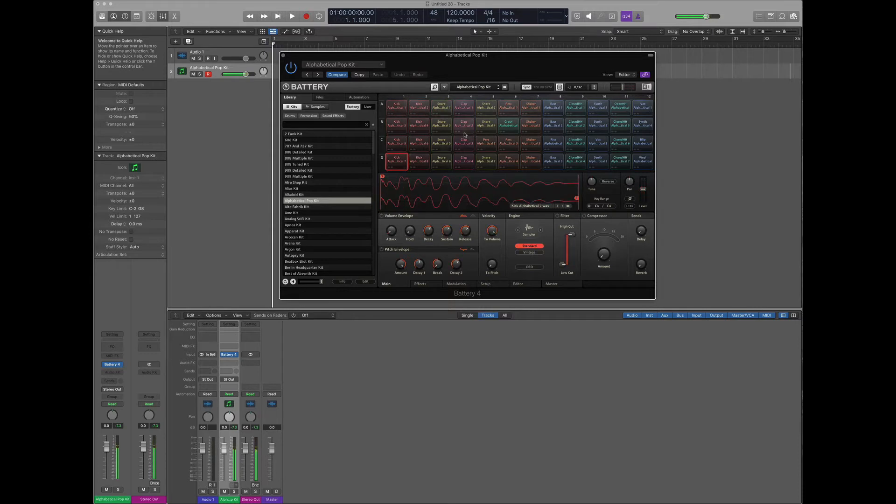
{"action": "left_click", "coordinate": [463, 125]}
{"action": "left_click", "coordinate": [499, 131]}
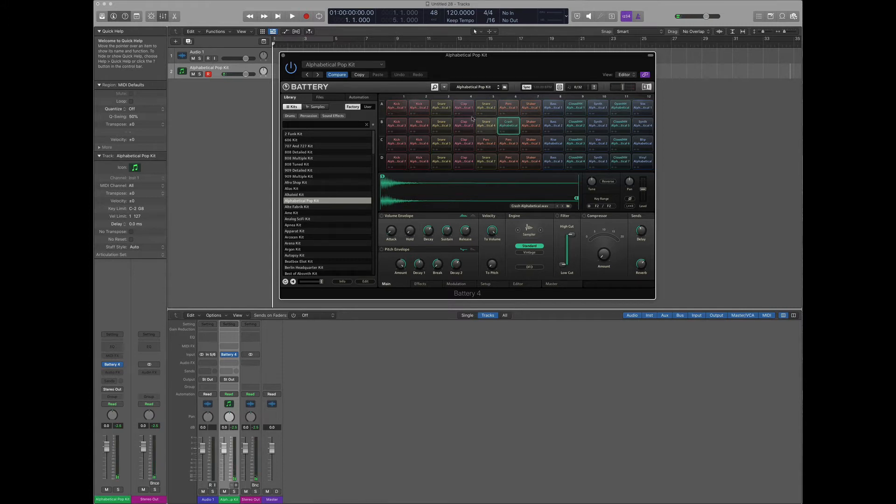
Step: Create a new empty kit in place of the loaded Alphabetical Pop Kit
{"action": "left_click", "coordinate": [444, 88]}
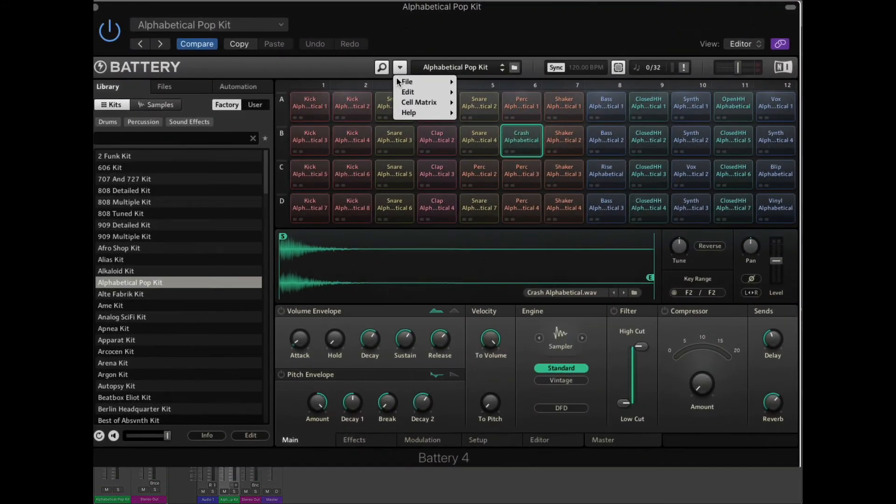
{"action": "mouse_move", "coordinate": [451, 98]}
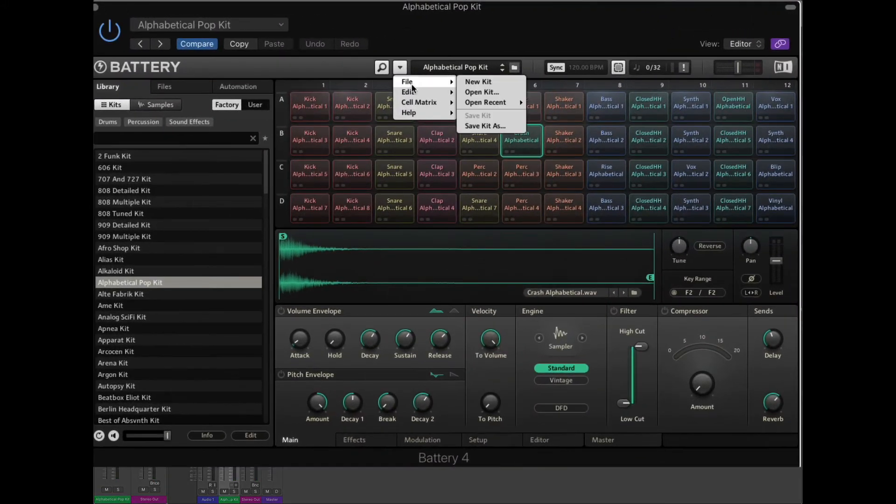
{"action": "left_click", "coordinate": [498, 84]}
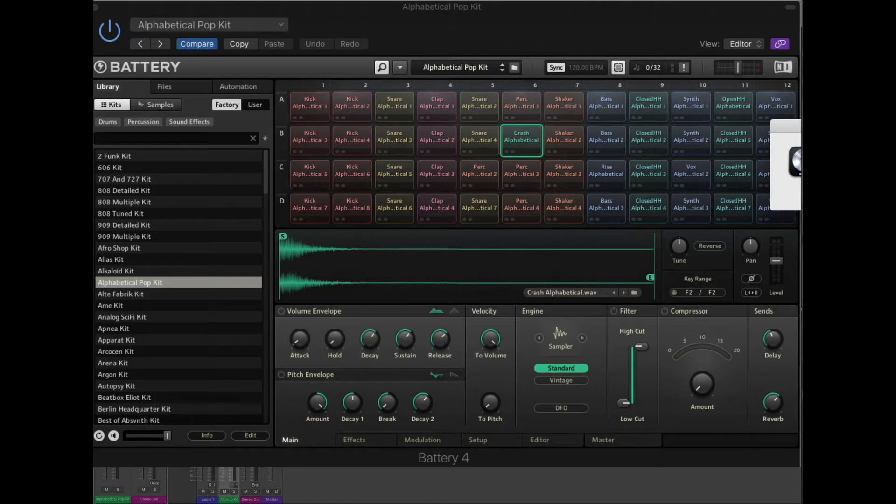
{"action": "key", "text": "Return"}
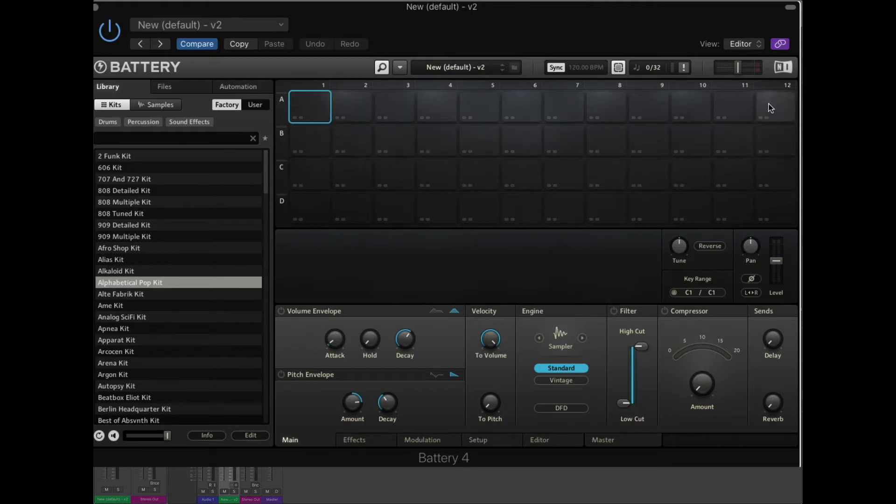
Step: Check the empty cells in column 1 and select cell B1
{"action": "left_click", "coordinate": [299, 152]}
{"action": "left_click", "coordinate": [299, 178]}
{"action": "left_click", "coordinate": [304, 211]}
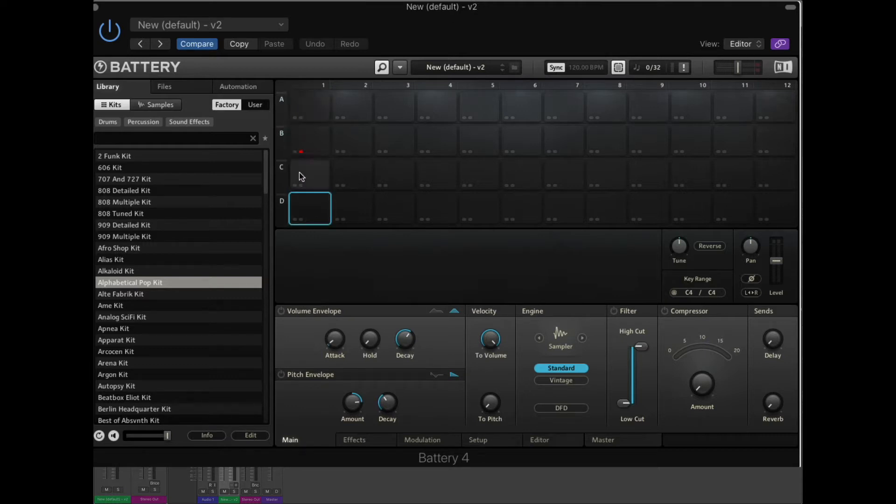
{"action": "left_click", "coordinate": [299, 154]}
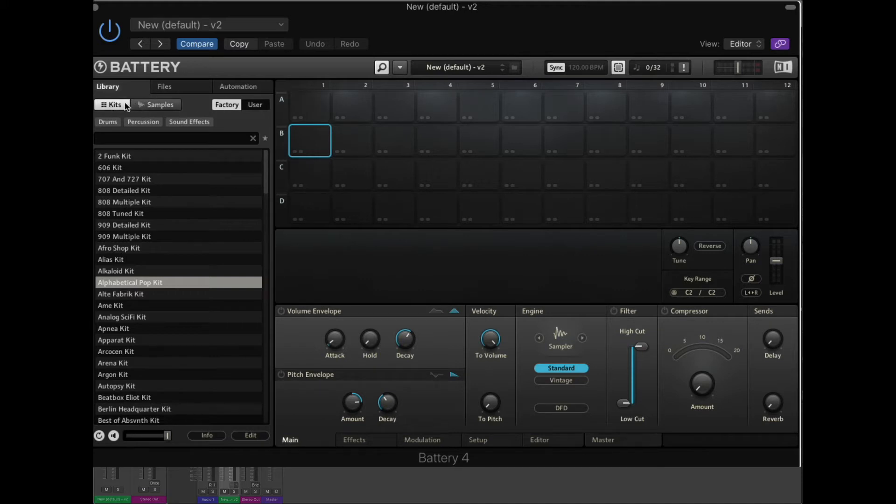
Step: Switch the library to the factory samples and filter them by Drums and Kick
{"action": "left_click", "coordinate": [160, 109]}
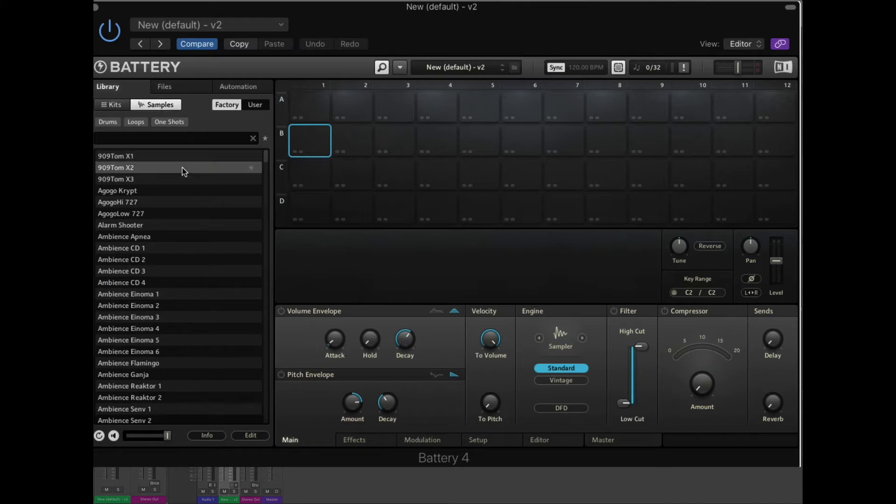
{"action": "scroll", "coordinate": [185, 338], "scroll_direction": "down", "scroll_amount": 4}
{"action": "scroll", "coordinate": [186, 336], "scroll_direction": "down", "scroll_amount": 20}
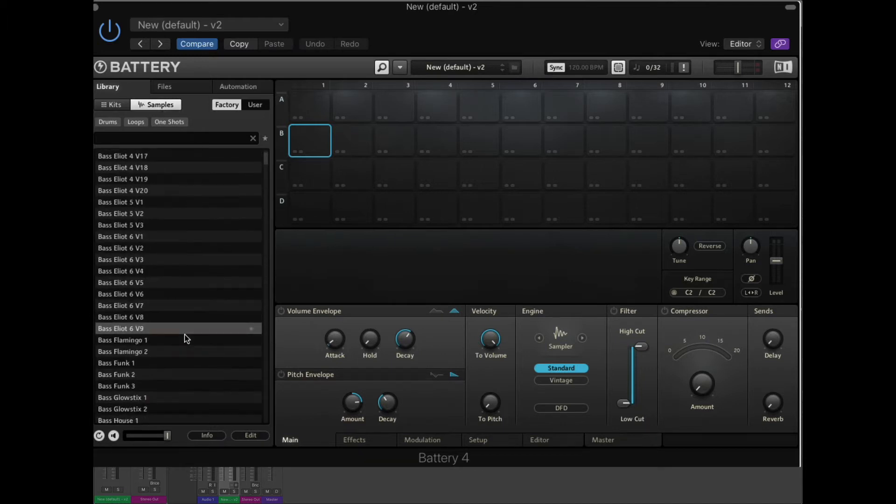
{"action": "mouse_move", "coordinate": [264, 164]}
{"action": "left_mouse_down"}
{"action": "mouse_move", "coordinate": [265, 422]}
{"action": "mouse_move", "coordinate": [255, 246]}
{"action": "mouse_move", "coordinate": [266, 158]}
{"action": "left_mouse_up"}
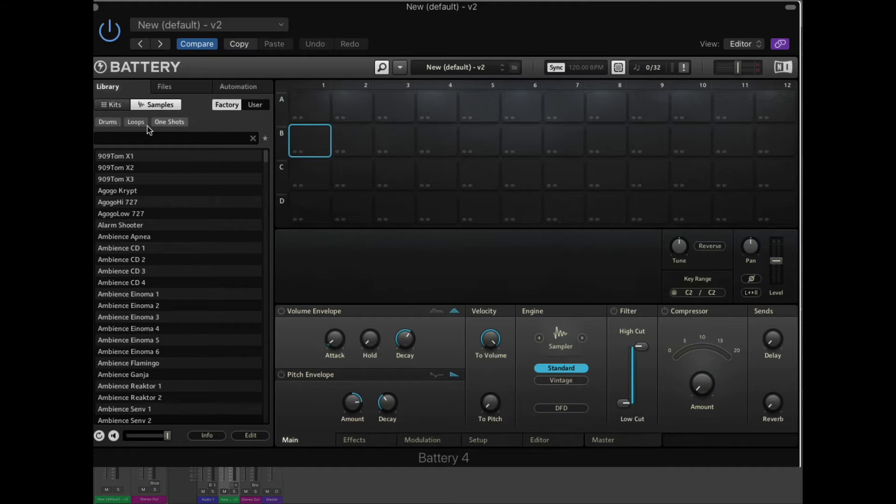
{"action": "left_click", "coordinate": [107, 122]}
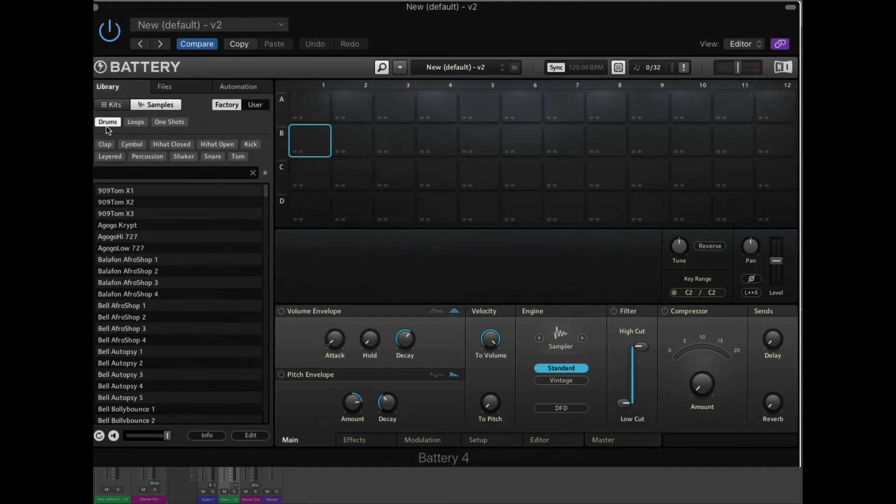
{"action": "left_click", "coordinate": [252, 145]}
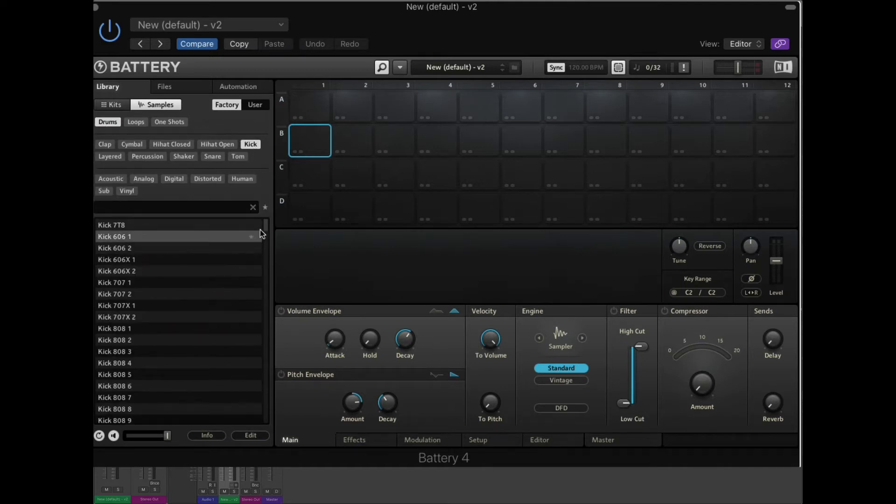
{"action": "mouse_move", "coordinate": [265, 226]}
{"action": "left_mouse_down"}
{"action": "mouse_move", "coordinate": [273, 289]}
{"action": "mouse_move", "coordinate": [254, 420]}
{"action": "mouse_move", "coordinate": [261, 209]}
{"action": "left_mouse_up"}
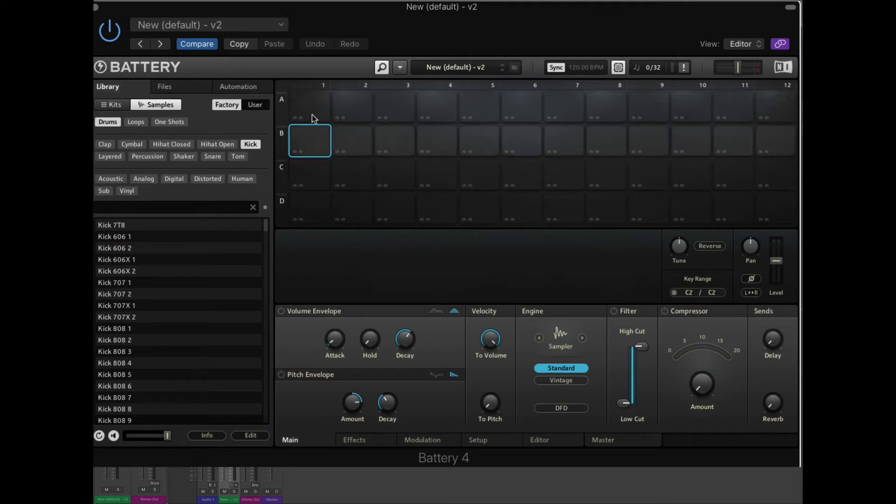
Step: Load the Kick 606X 1 sample into cell B1 and replace it with Kick 606X 2
{"action": "double_click", "coordinate": [114, 265]}
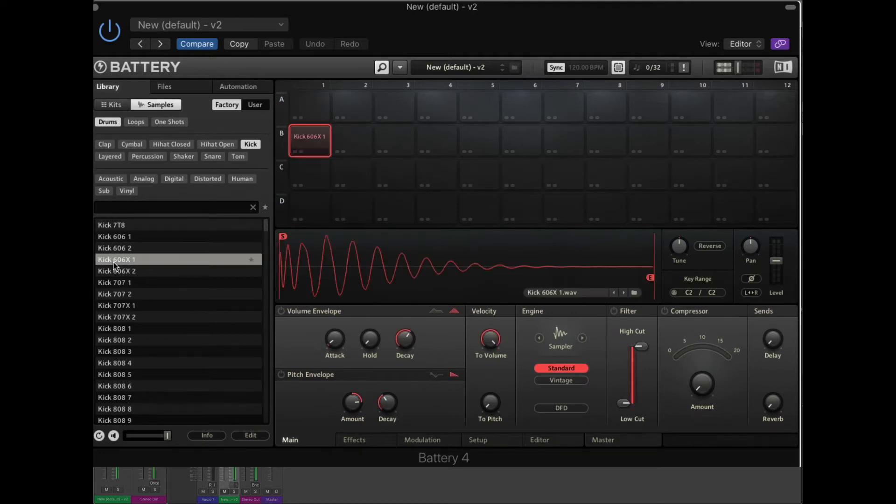
{"action": "double_click", "coordinate": [121, 271]}
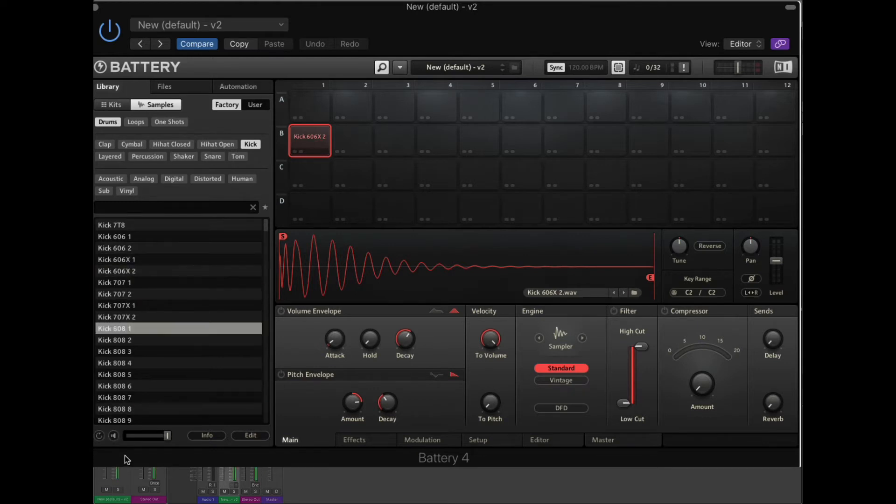
Step: Turn on sample preview in the library and audition several kicks between Kick 606X 1 and Kick 808 6
{"action": "left_click", "coordinate": [113, 435]}
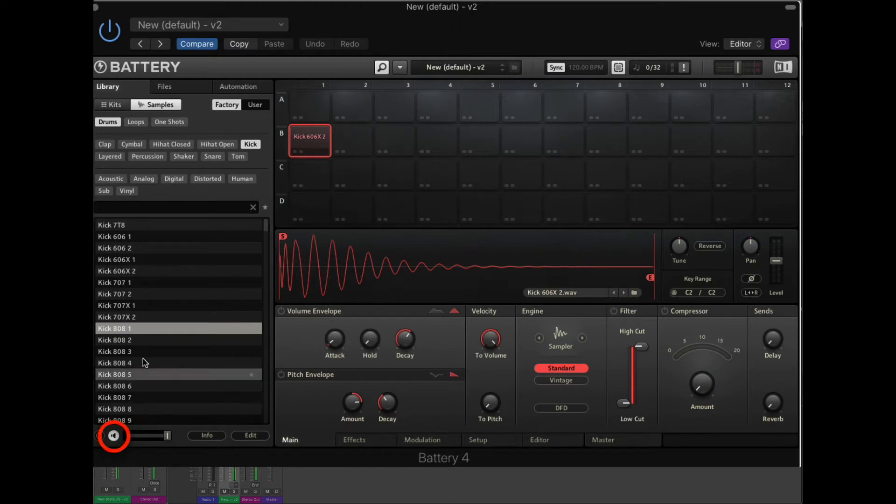
{"action": "left_click", "coordinate": [150, 295]}
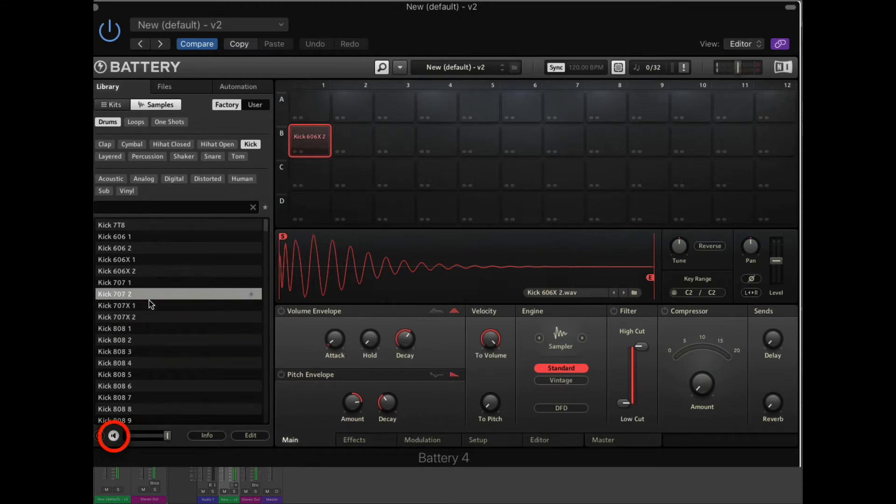
{"action": "left_click", "coordinate": [150, 274]}
{"action": "left_click", "coordinate": [150, 262]}
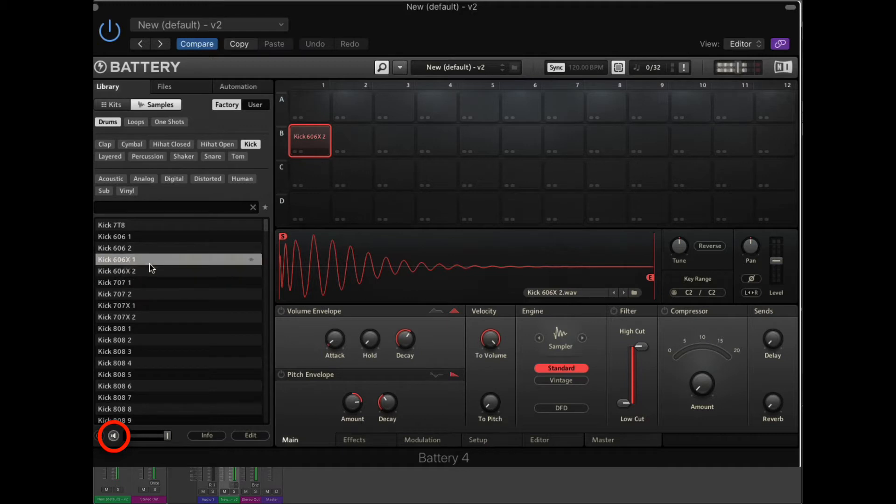
{"action": "left_click", "coordinate": [157, 306]}
{"action": "left_click", "coordinate": [157, 340]}
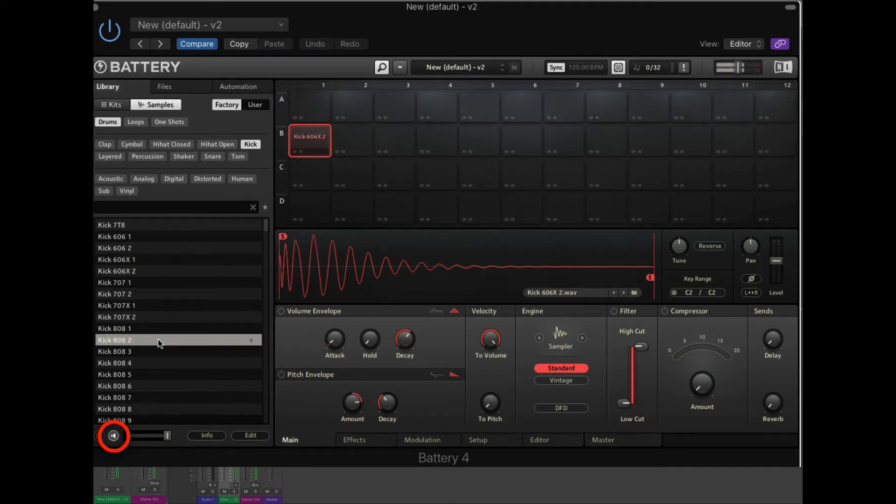
{"action": "left_click", "coordinate": [155, 363]}
{"action": "left_click", "coordinate": [147, 388]}
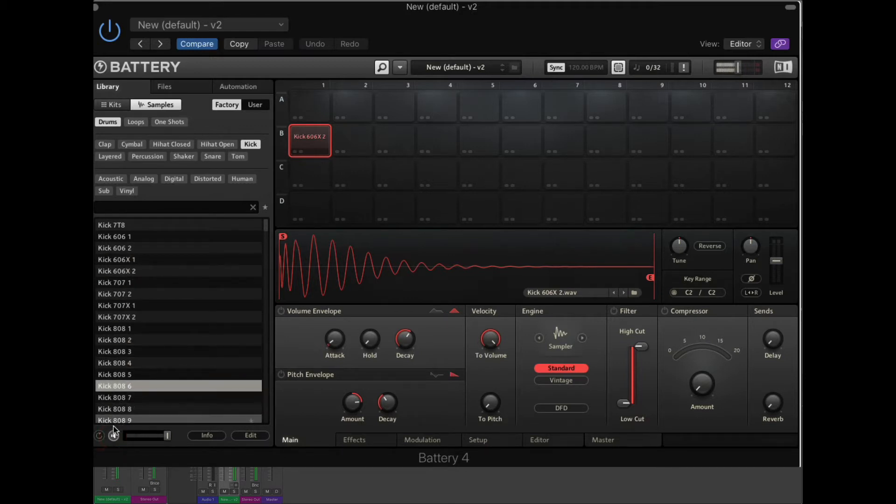
Step: Turn on automatic sample loading and swap the kick in cell B1 for Kick 707 2, ending on Kick 606X 1
{"action": "left_click", "coordinate": [100, 436]}
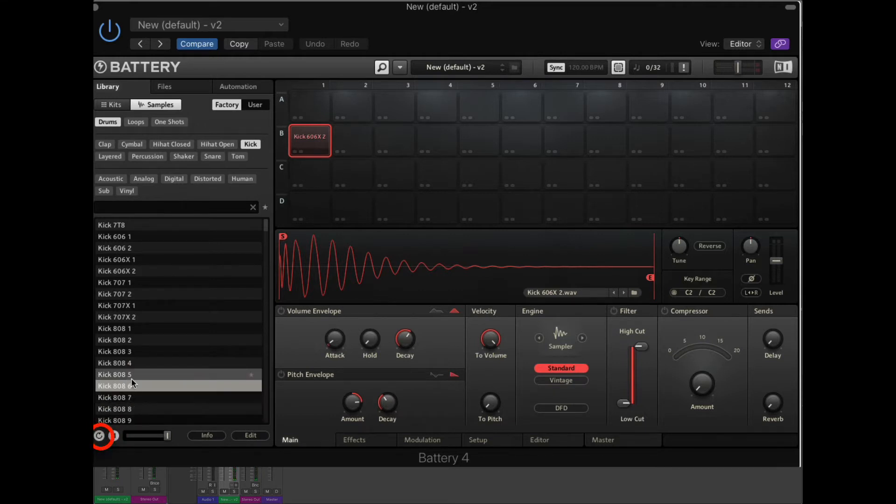
{"action": "left_click", "coordinate": [169, 343]}
{"action": "left_click", "coordinate": [159, 297]}
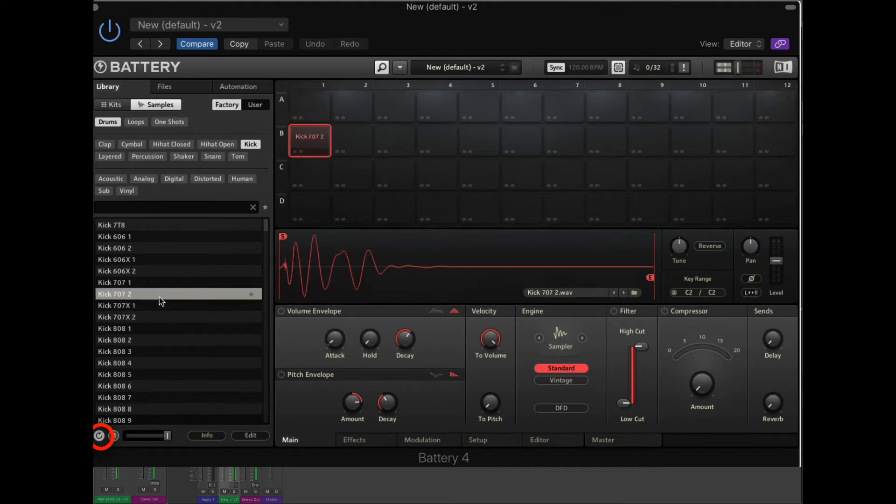
{"action": "left_click", "coordinate": [149, 263]}
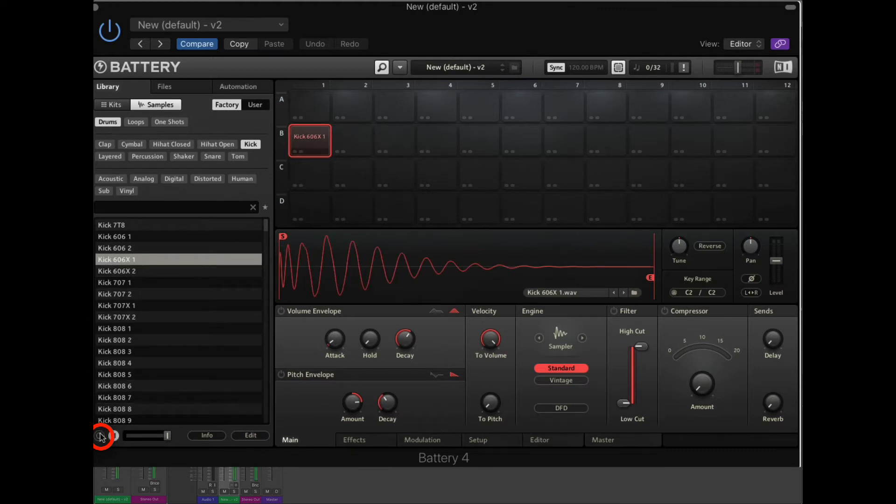
Step: Audition several kicks with automatic loading off, and place Kick 808 4 in cell A1
{"action": "left_click", "coordinate": [161, 247]}
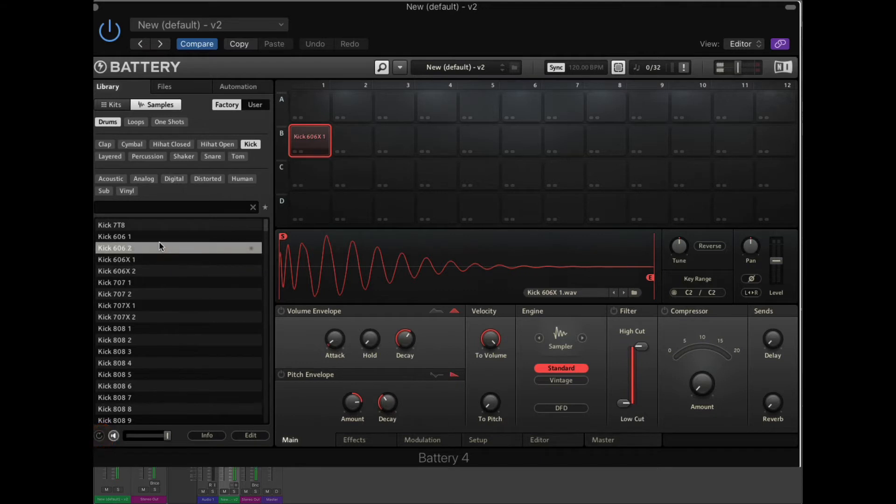
{"action": "left_click", "coordinate": [158, 237]}
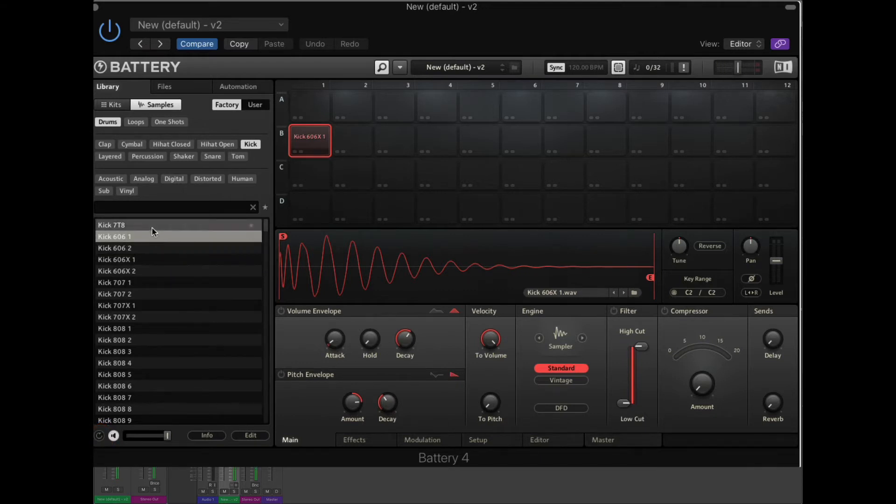
{"action": "left_click", "coordinate": [148, 270]}
{"action": "left_click", "coordinate": [147, 315]}
{"action": "left_click", "coordinate": [147, 340]}
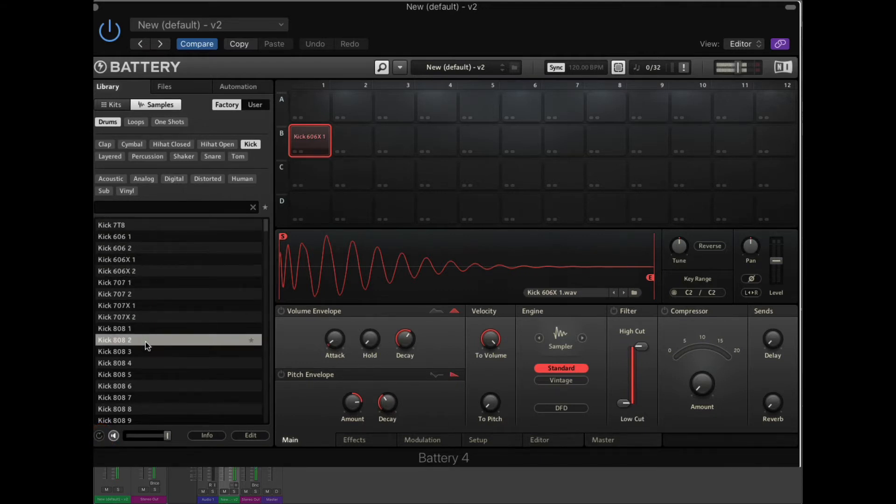
{"action": "left_click", "coordinate": [145, 351]}
{"action": "left_click", "coordinate": [145, 364]}
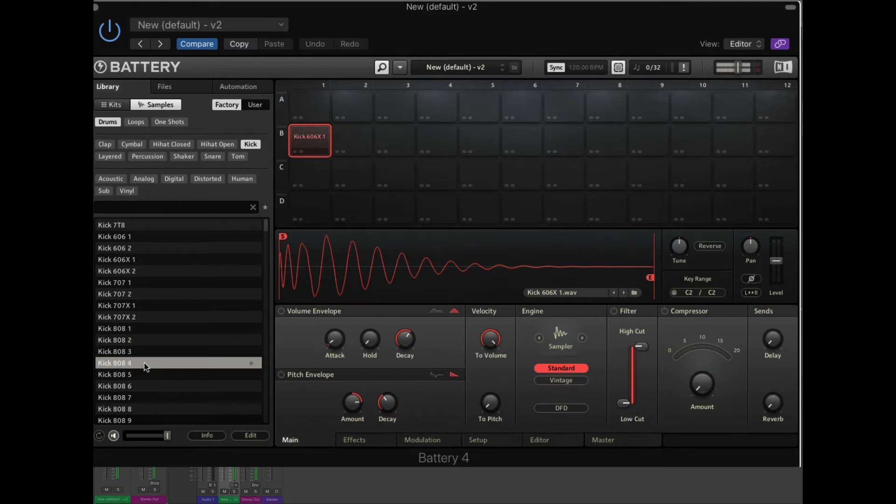
{"action": "left_click_drag", "start_coordinate": [145, 366], "coordinate": [308, 112]}
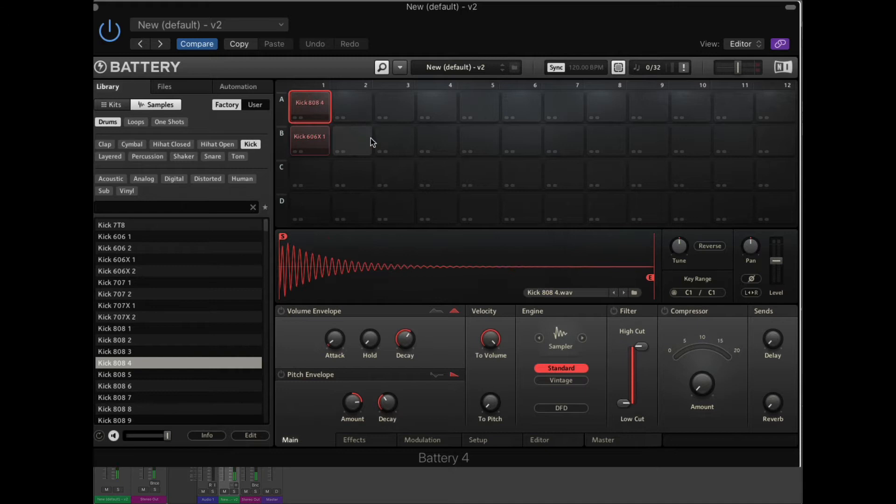
Step: Select cell B1, search the kick samples for "FM" and audition a few of the FM7 kicks
{"action": "left_click", "coordinate": [321, 140]}
{"action": "left_click", "coordinate": [151, 386]}
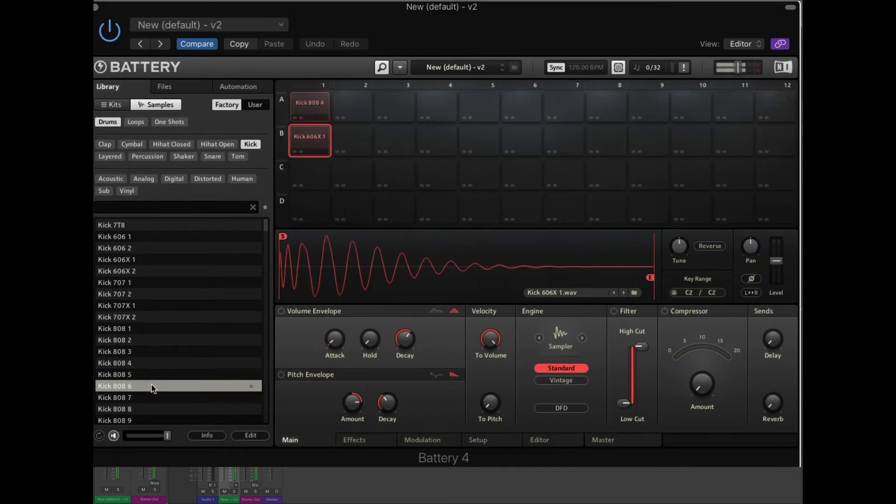
{"action": "left_click", "coordinate": [113, 208]}
{"action": "left_click", "coordinate": [170, 210]}
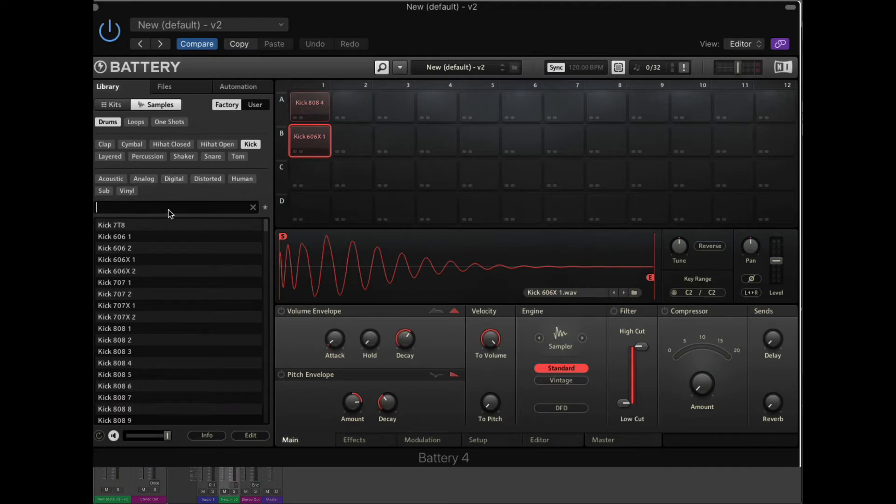
{"action": "type", "text": "FM"}
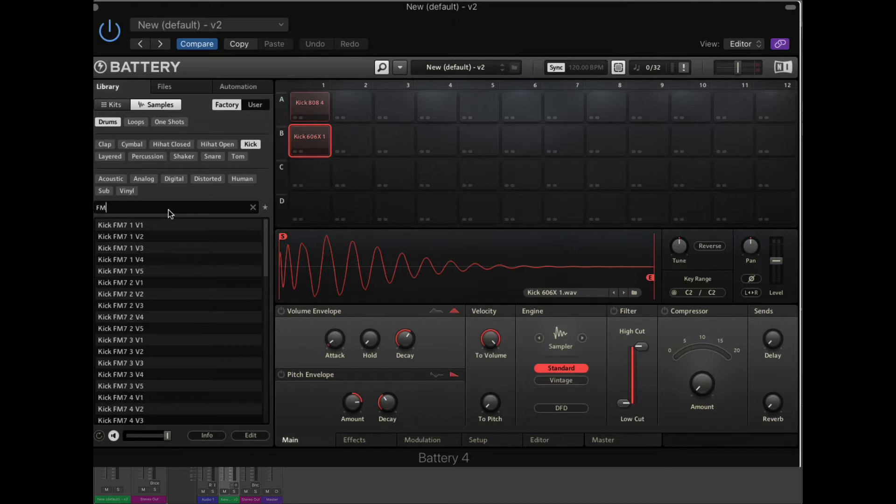
{"action": "left_click", "coordinate": [154, 283]}
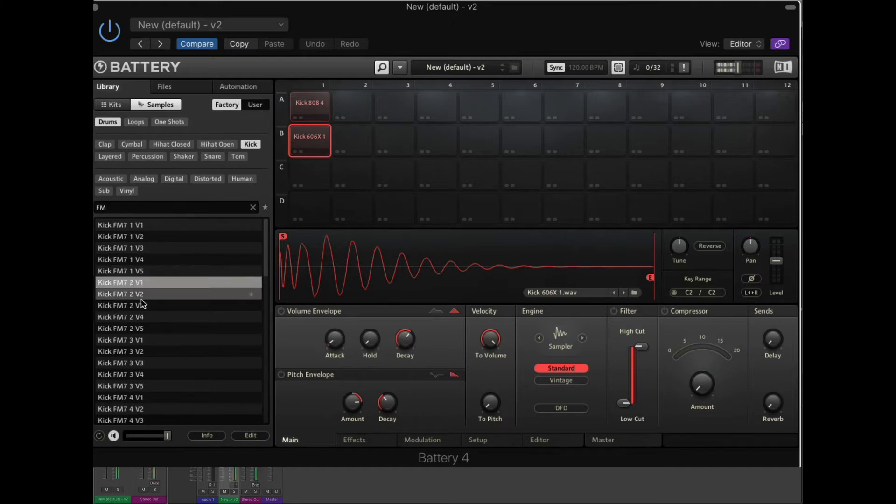
{"action": "left_click", "coordinate": [143, 317]}
{"action": "left_click", "coordinate": [139, 282]}
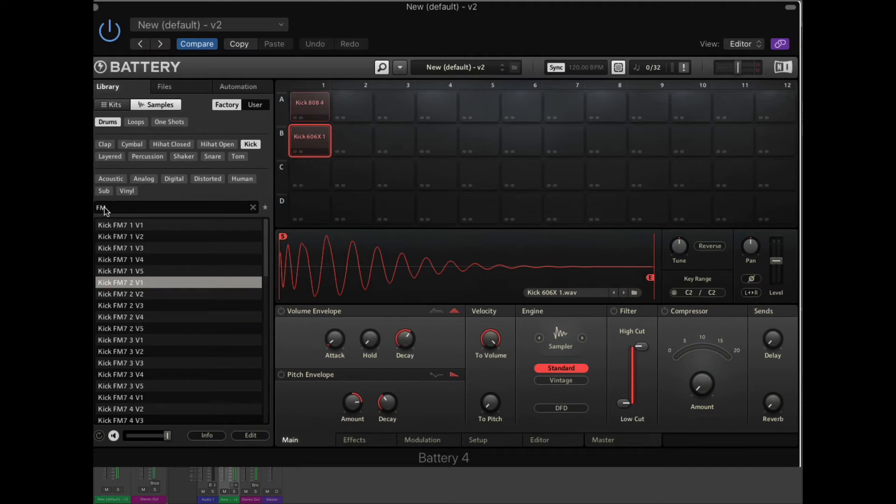
Step: Search the kick samples for "909", audition several and load Kick 909X 1 into cell B1
{"action": "double_click", "coordinate": [105, 207]}
{"action": "type", "text": "909"}
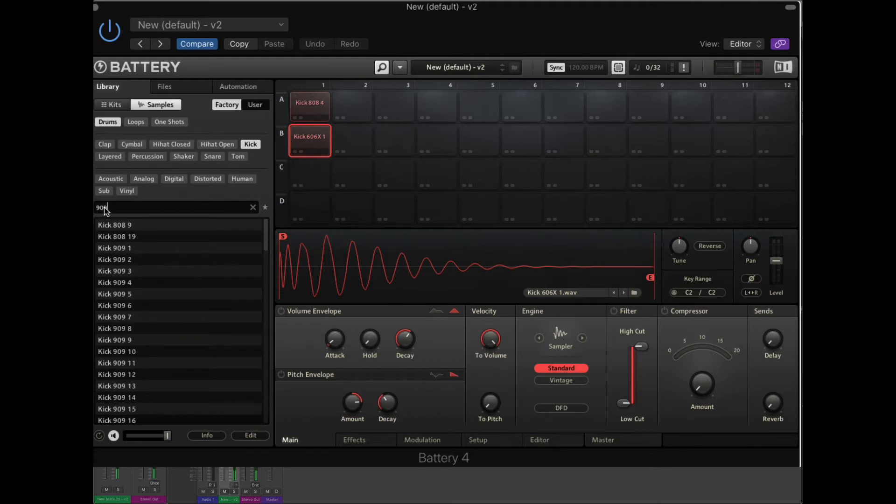
{"action": "left_click", "coordinate": [150, 275]}
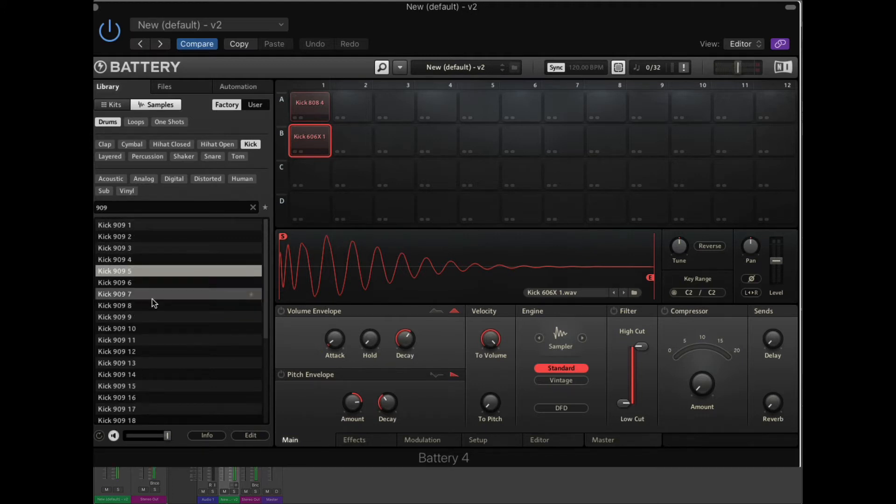
{"action": "left_click", "coordinate": [150, 294]}
{"action": "left_click", "coordinate": [150, 340]}
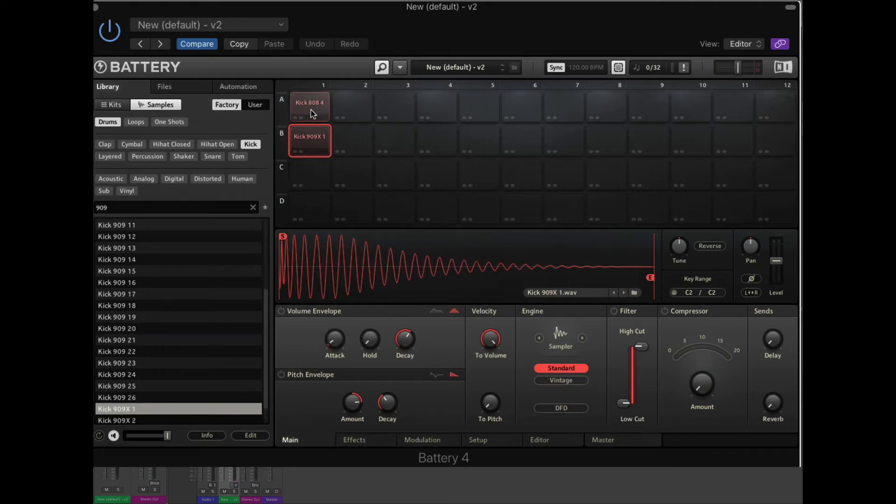
Step: Play cells A1 and B1 alternately to compare the two kicks
{"action": "left_click", "coordinate": [310, 111]}
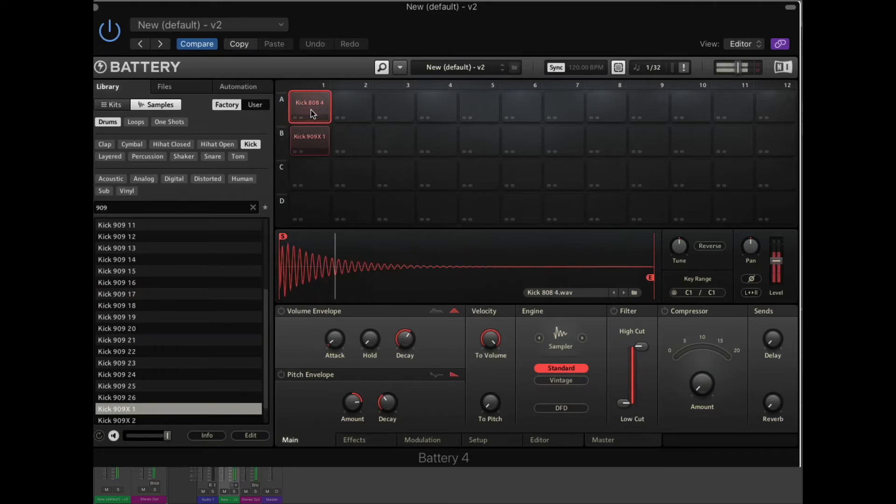
{"action": "left_click", "coordinate": [310, 138]}
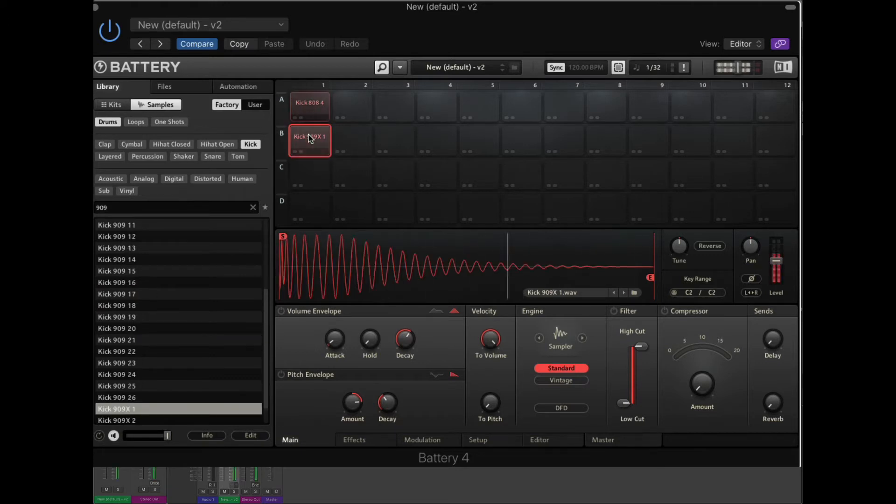
{"action": "left_click", "coordinate": [311, 108]}
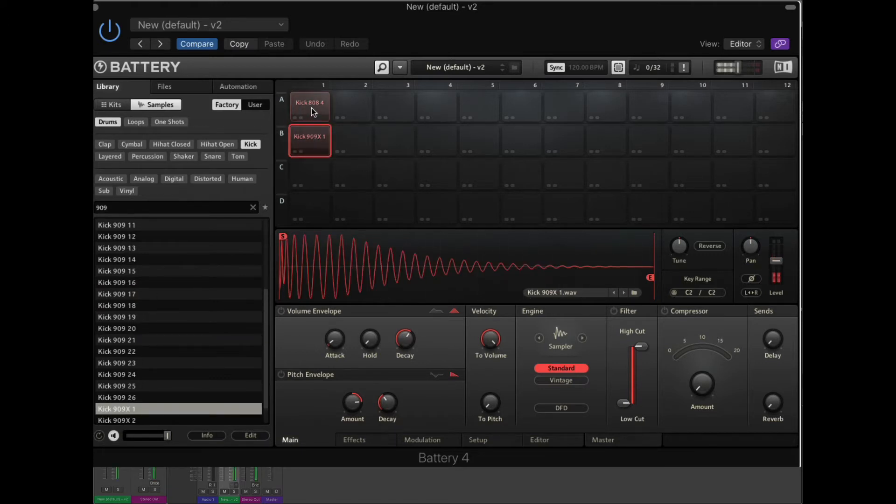
{"action": "left_click", "coordinate": [312, 108]}
{"action": "left_click", "coordinate": [310, 131]}
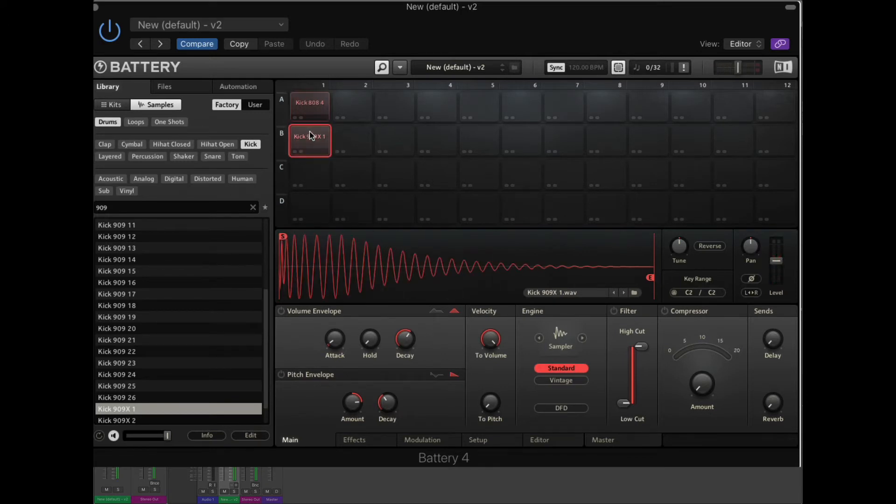
Step: Switch the sample filter from Kick to Snare and load Snare 909 5 into cell A2
{"action": "left_click", "coordinate": [352, 115]}
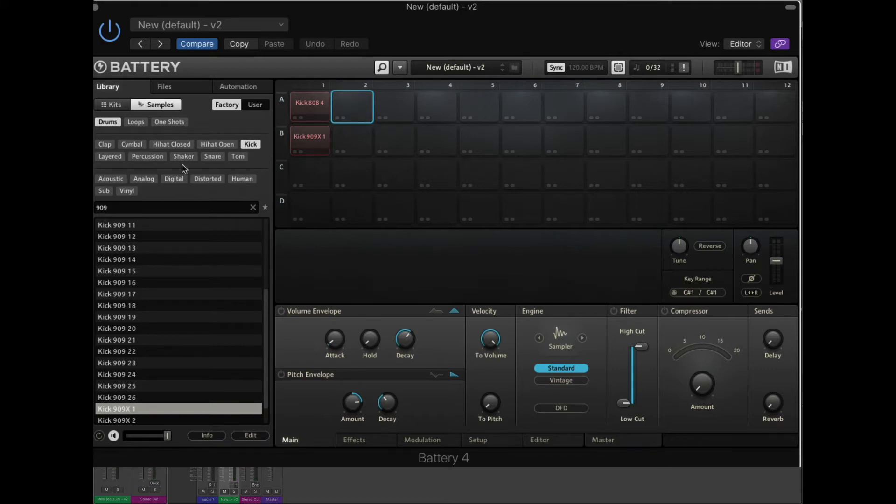
{"action": "left_click", "coordinate": [212, 157]}
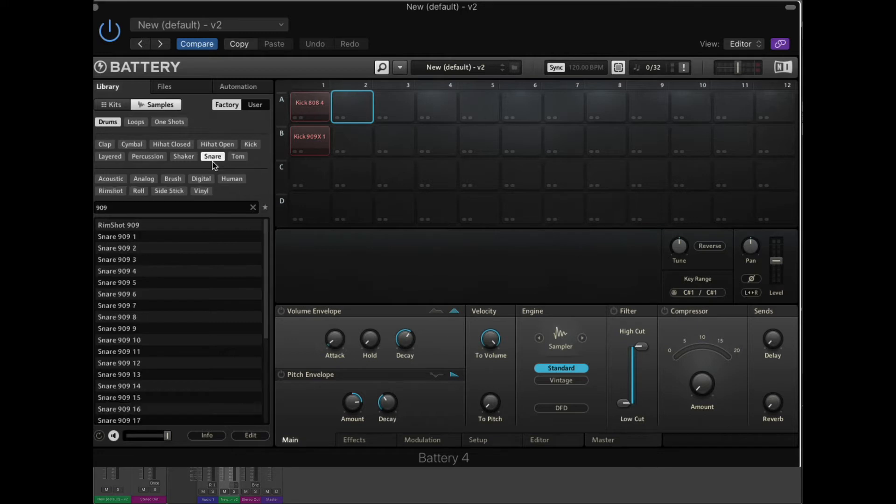
{"action": "left_click", "coordinate": [134, 284]}
{"action": "left_click_drag", "start_coordinate": [130, 286], "coordinate": [354, 115]}
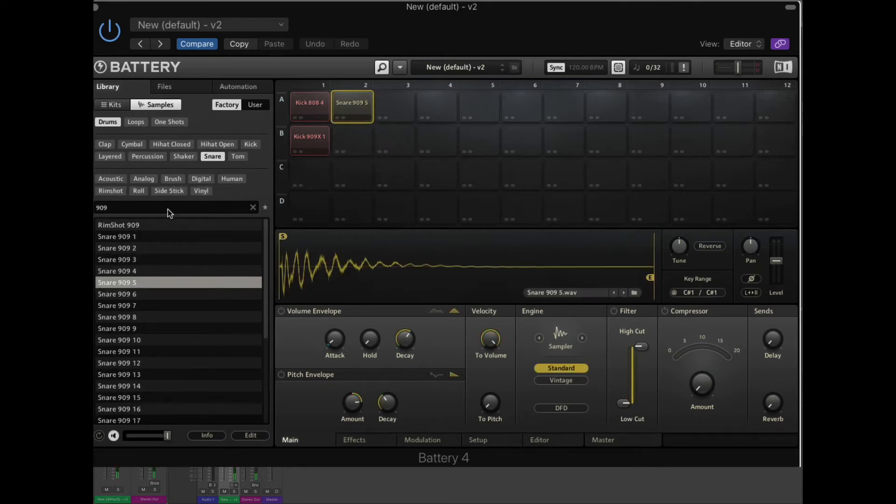
Step: Clear the library search and load Snare Alkaloid 4 V2 into cell B2
{"action": "left_click", "coordinate": [253, 207]}
{"action": "left_click", "coordinate": [152, 328]}
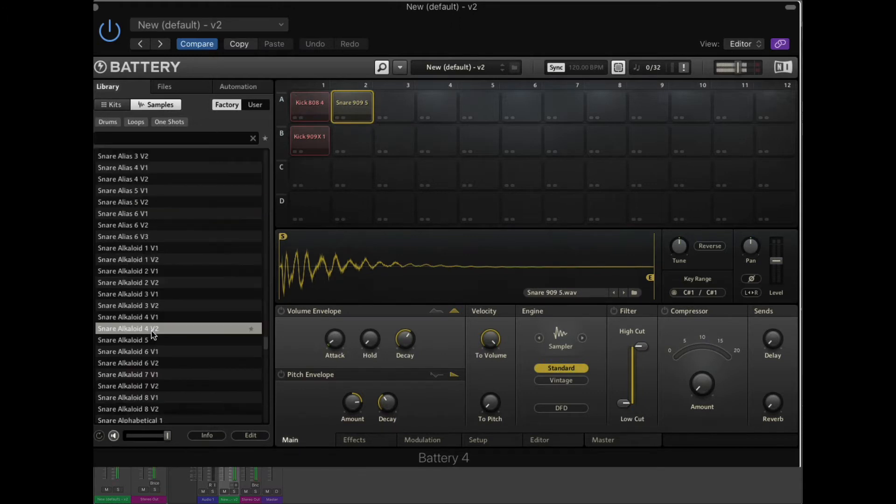
{"action": "left_click_drag", "start_coordinate": [151, 329], "coordinate": [352, 150]}
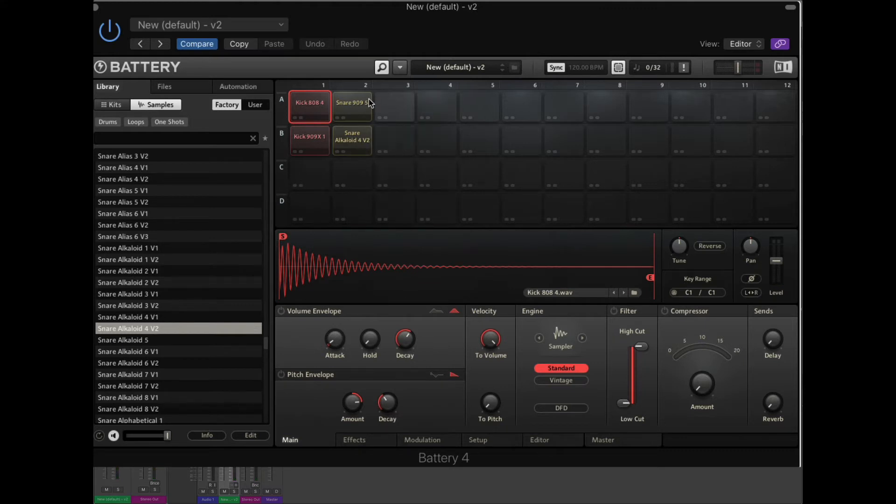
Step: Save the kit under the name "Sunday Kit"
{"action": "left_click", "coordinate": [399, 68]}
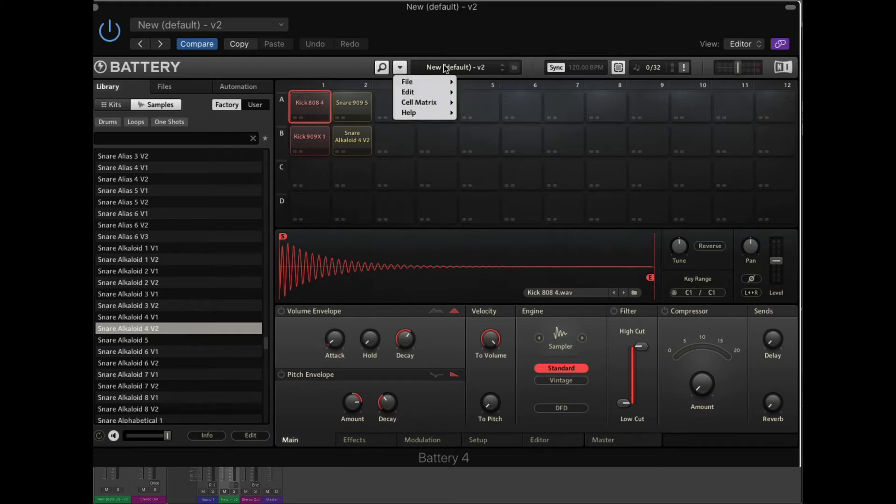
{"action": "mouse_move", "coordinate": [421, 82]}
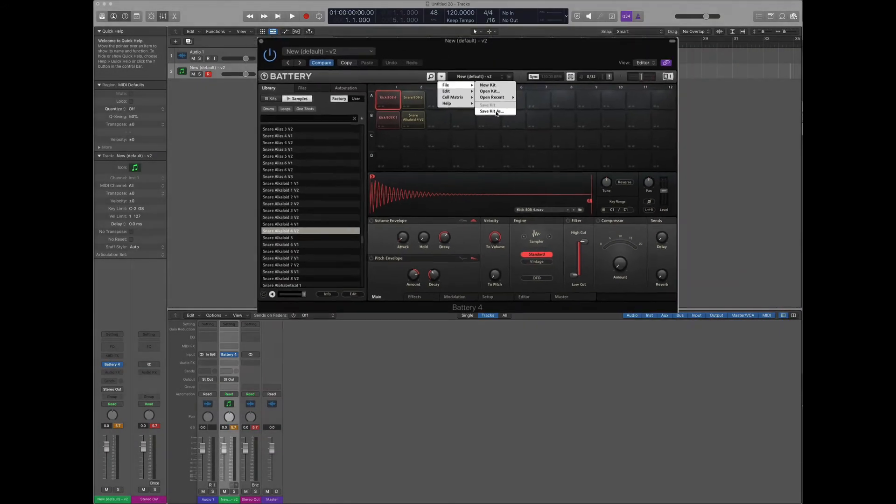
{"action": "left_click", "coordinate": [508, 105]}
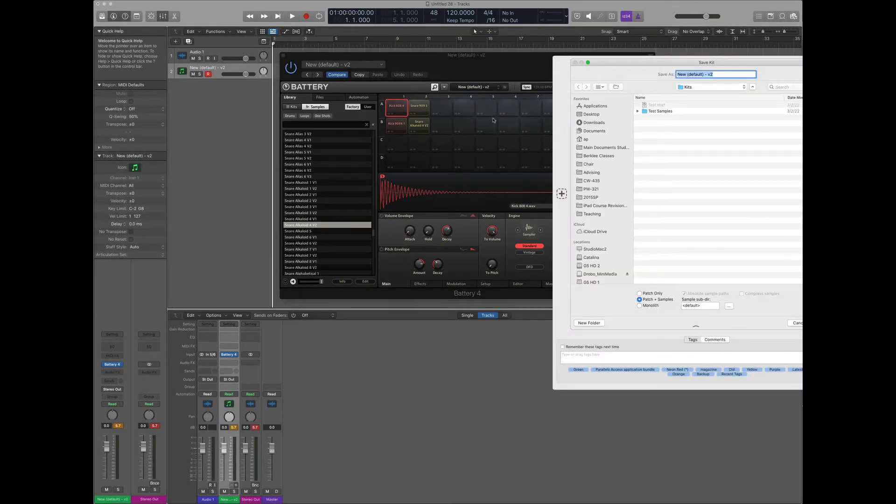
{"action": "type", "text": "Sunday Kit"}
{"action": "key", "text": "Return"}
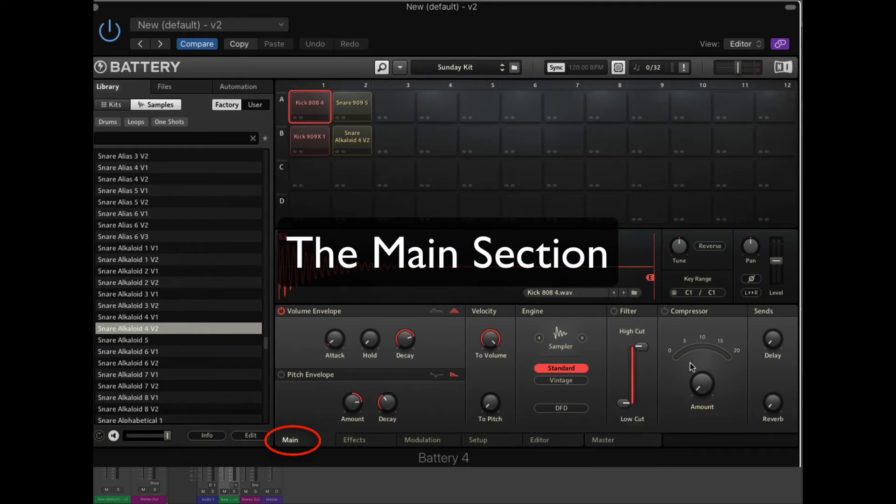
Step: Shape the volume envelope of Kick 808 4 in cell A1 with minimum attack, 0.00 ms hold and 25.0 s decay
{"action": "left_click", "coordinate": [310, 107]}
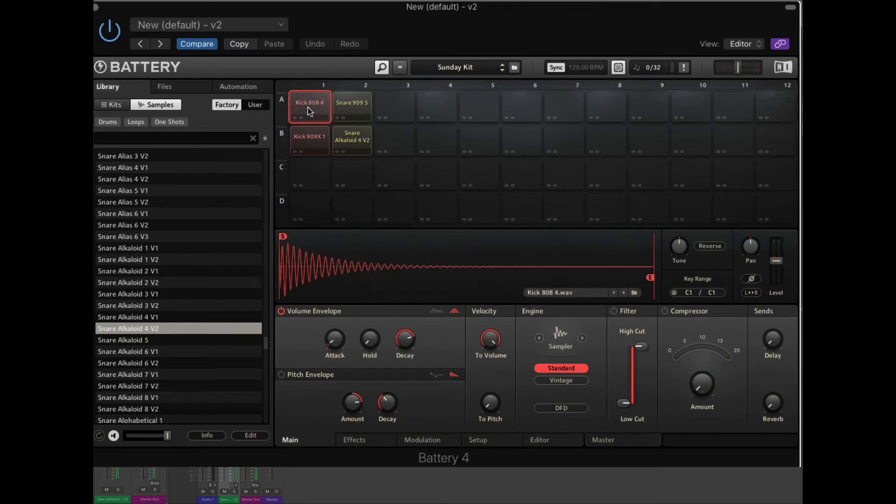
{"action": "left_click", "coordinate": [281, 311]}
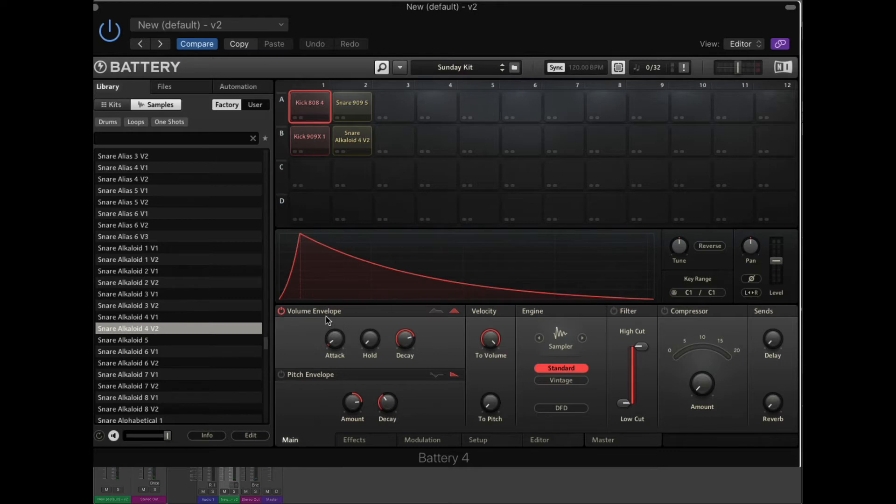
{"action": "mouse_move", "coordinate": [335, 339]}
{"action": "left_mouse_down"}
{"action": "mouse_move", "coordinate": [335, 318]}
{"action": "mouse_move", "coordinate": [335, 341]}
{"action": "left_mouse_up"}
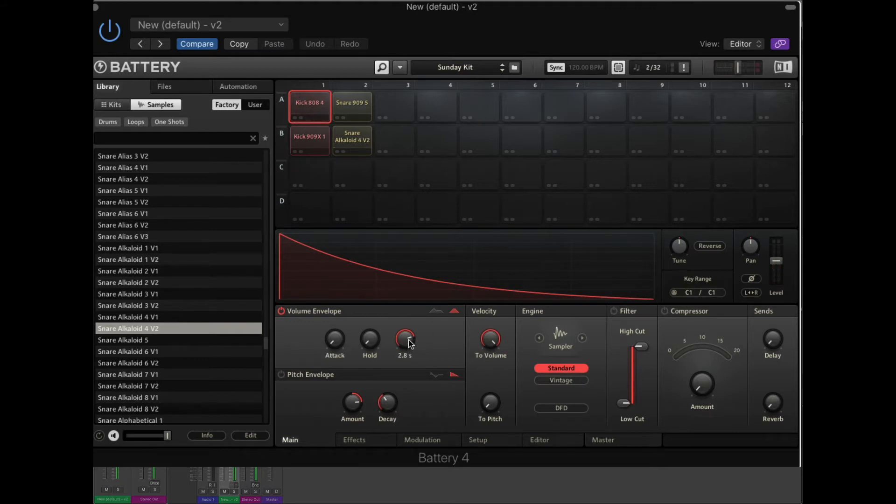
{"action": "left_click_drag", "start_coordinate": [409, 339], "coordinate": [409, 320]}
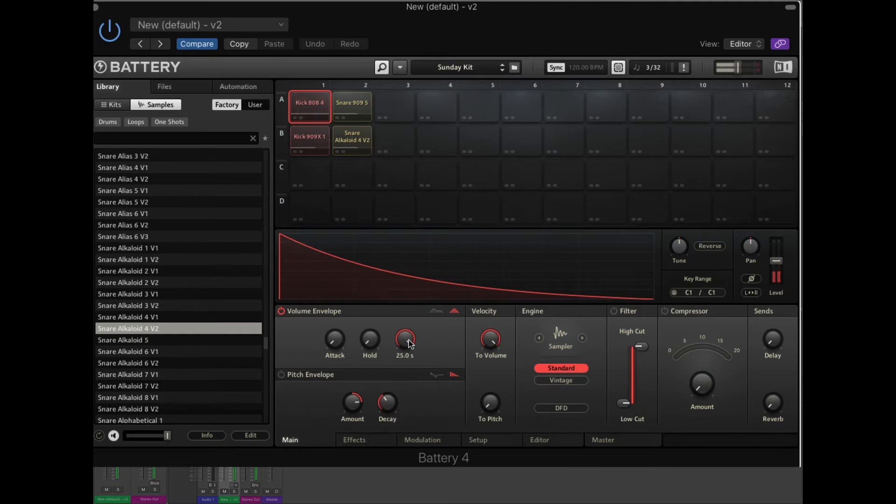
{"action": "mouse_move", "coordinate": [368, 341]}
{"action": "left_mouse_down"}
{"action": "mouse_move", "coordinate": [368, 326]}
{"action": "mouse_move", "coordinate": [367, 345]}
{"action": "left_mouse_up"}
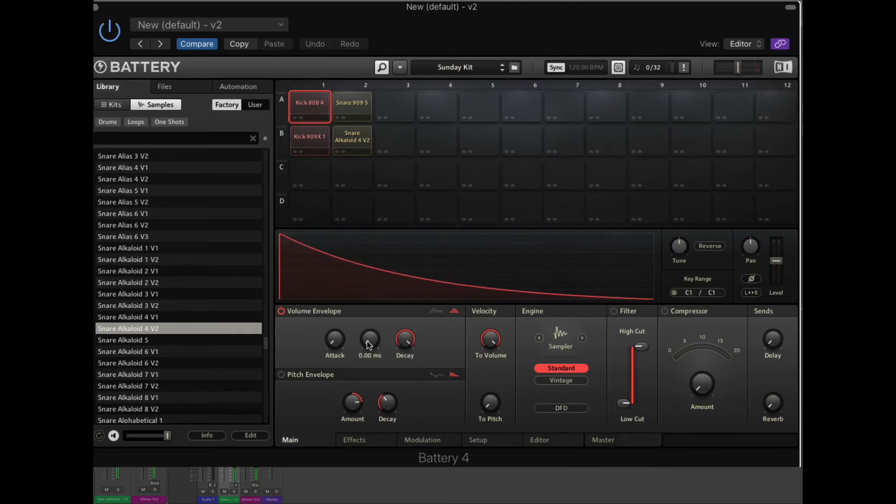
Step: Turn on the pitch envelope of Kick 808 4 in cell A1 and adjust its amount
{"action": "left_click", "coordinate": [281, 375]}
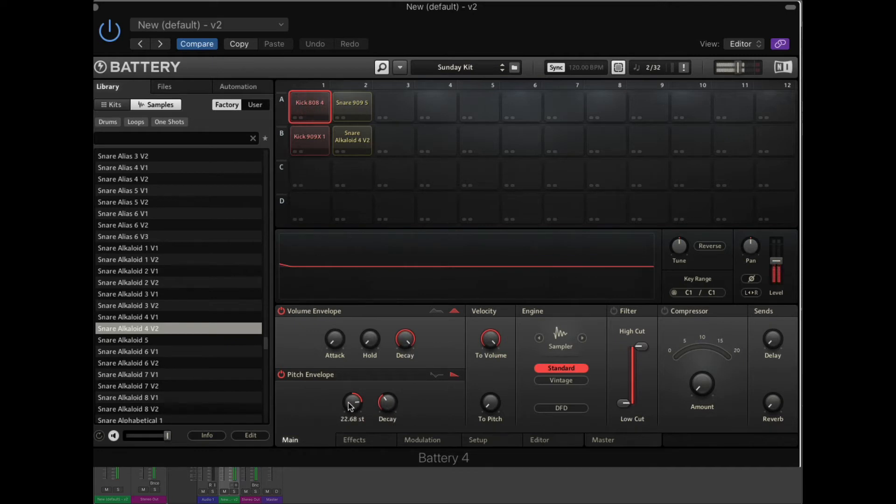
{"action": "left_click_drag", "start_coordinate": [351, 401], "coordinate": [350, 398]}
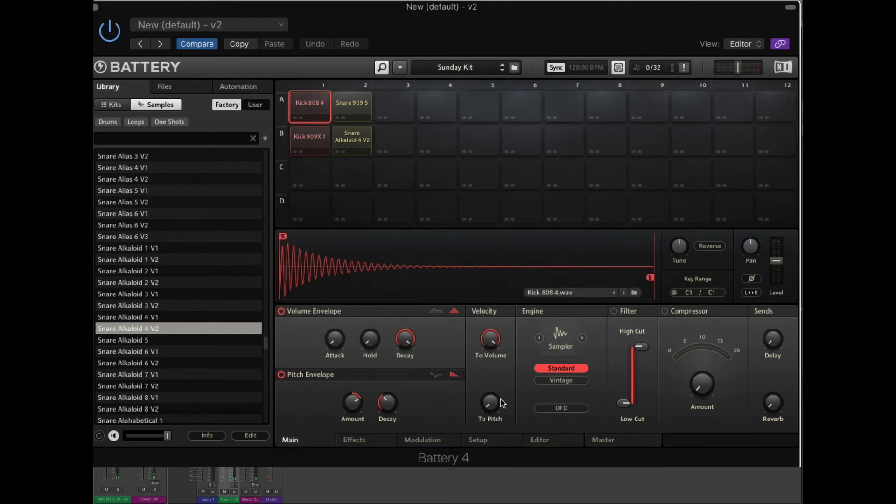
Step: Try velocity-to-pitch at 6.0 st and a lower velocity-to-volume amount on Kick 808 4, returning both to their former settings
{"action": "mouse_move", "coordinate": [495, 401]}
{"action": "left_click_drag", "start_coordinate": [492, 409], "coordinate": [492, 402]}
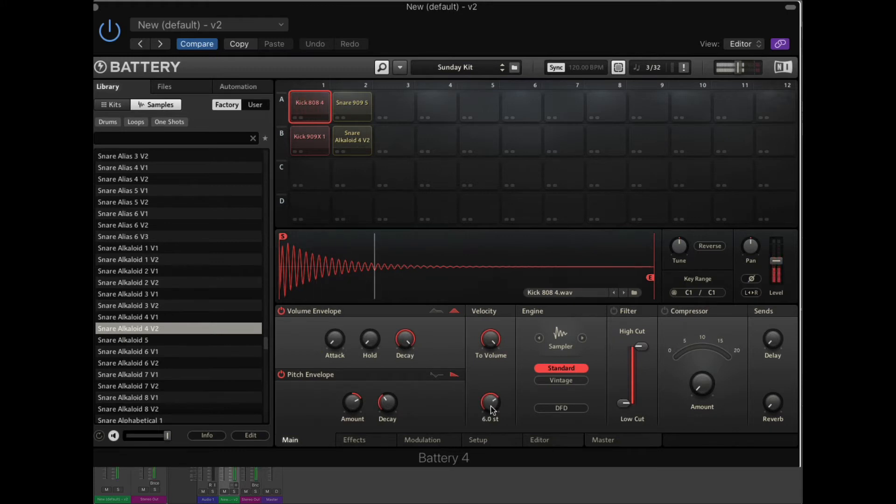
{"action": "left_click_drag", "start_coordinate": [490, 406], "coordinate": [491, 437]}
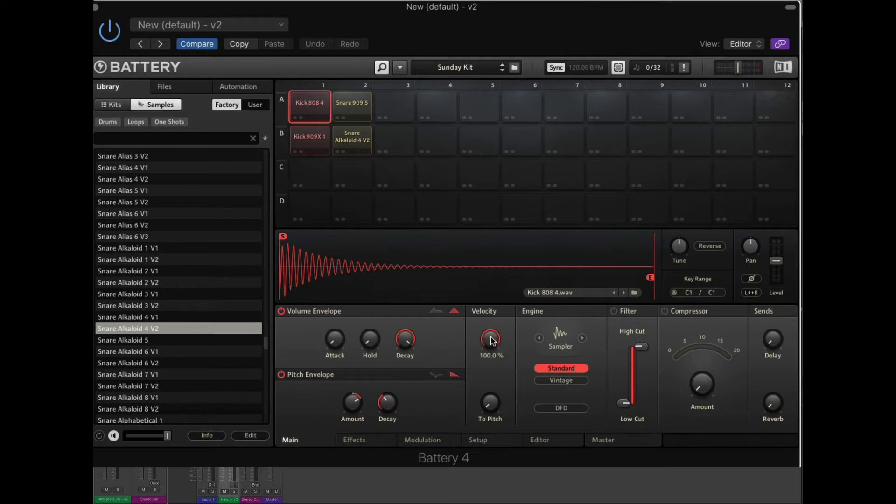
{"action": "left_click_drag", "start_coordinate": [492, 341], "coordinate": [492, 387]}
{"action": "left_click_drag", "start_coordinate": [490, 340], "coordinate": [490, 294]}
Step: Try the Sampler engine's Vintage mode on Kick 808 4, look through its sampler models, and return to Standard
{"action": "left_click", "coordinate": [558, 347]}
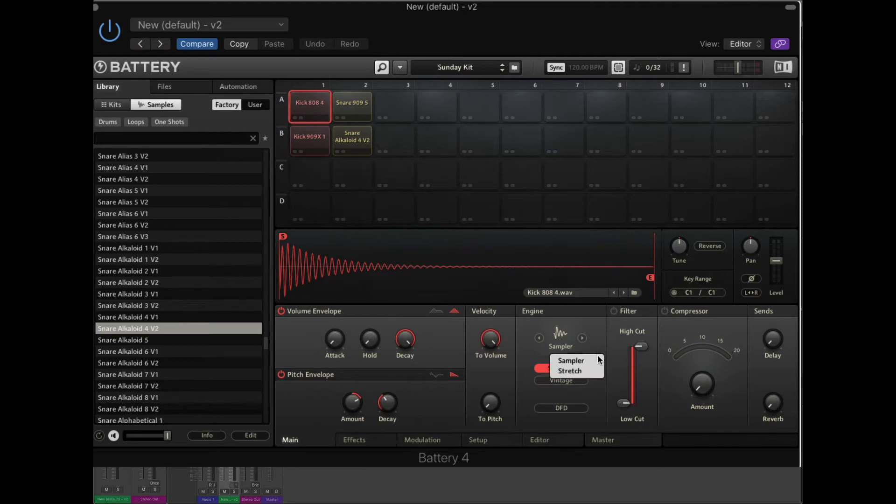
{"action": "left_click", "coordinate": [570, 361]}
{"action": "left_click", "coordinate": [572, 382]}
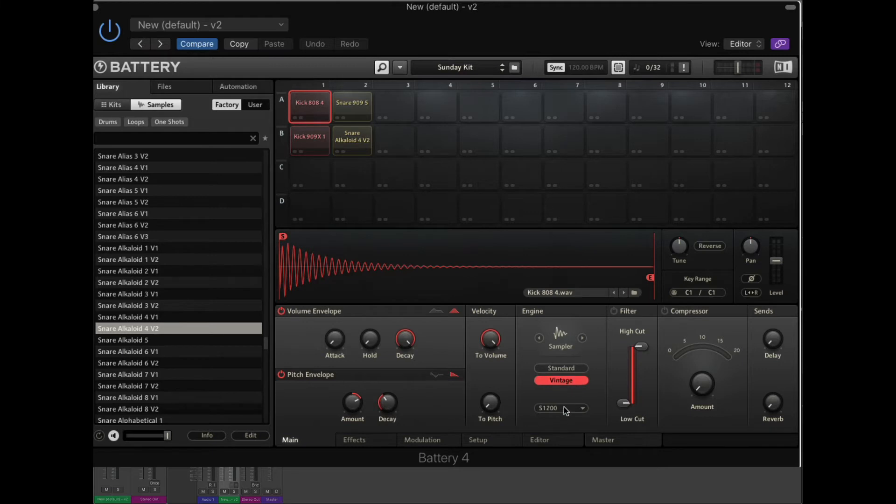
{"action": "left_click", "coordinate": [582, 409]}
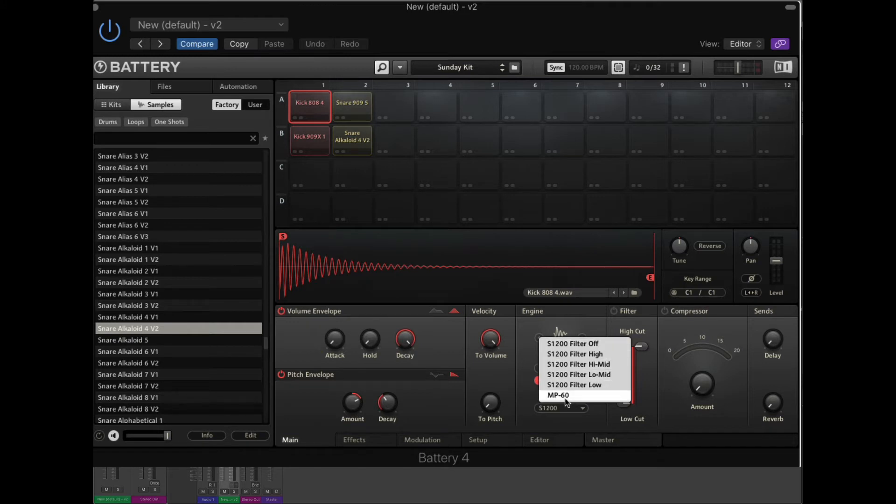
{"action": "left_click", "coordinate": [526, 407]}
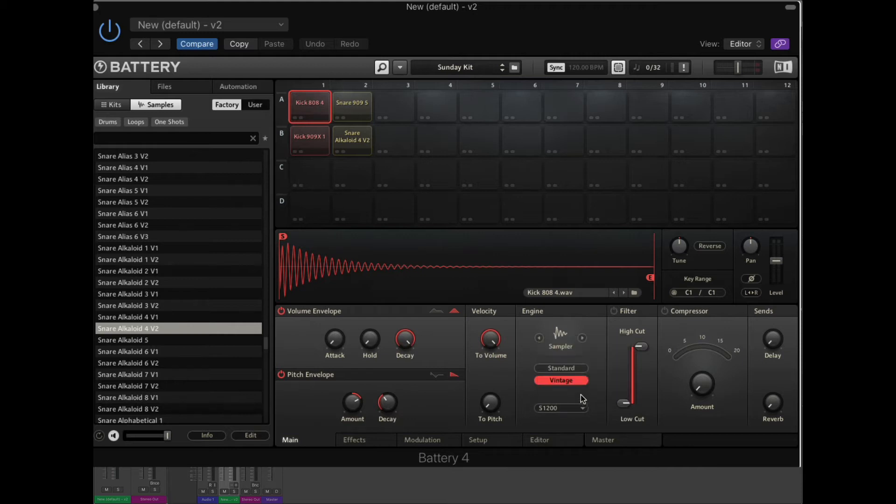
{"action": "left_click", "coordinate": [562, 368]}
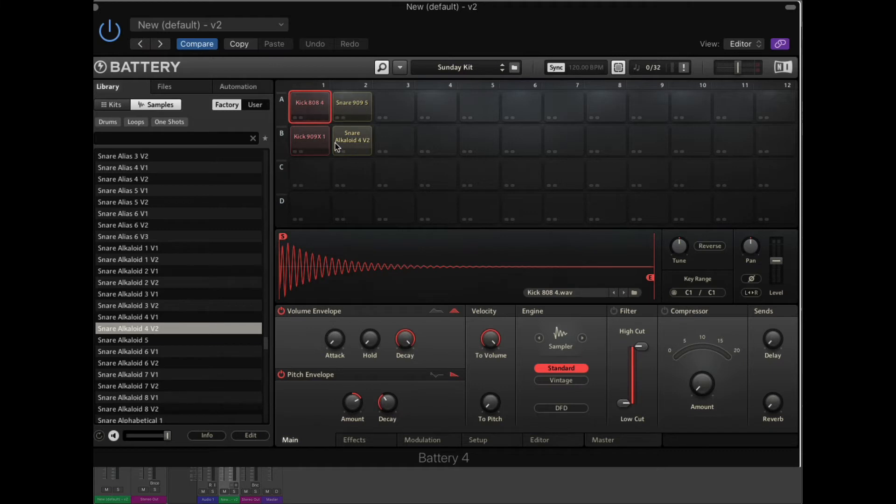
Step: Audition Kick 909X 1 with a -3.3 dB delay send and a -5.7 dB reverb send, and return both sends to -inf dB
{"action": "left_click", "coordinate": [314, 144]}
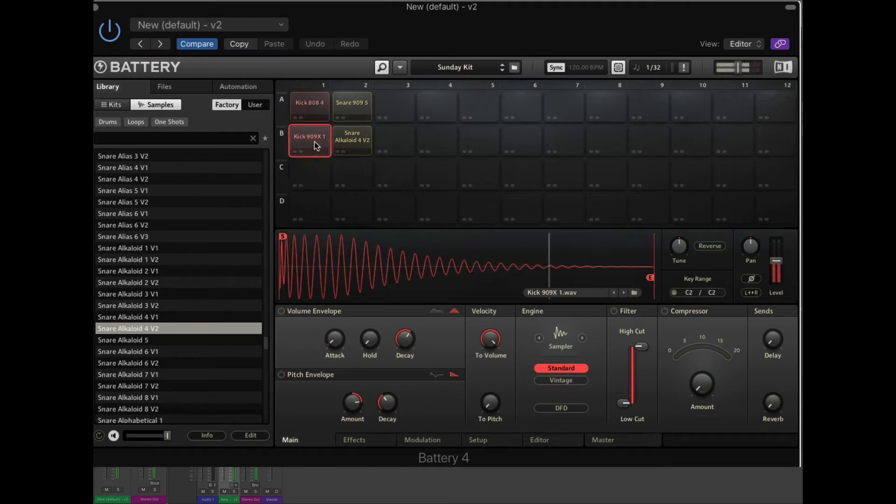
{"action": "left_click_drag", "start_coordinate": [772, 339], "coordinate": [772, 324]}
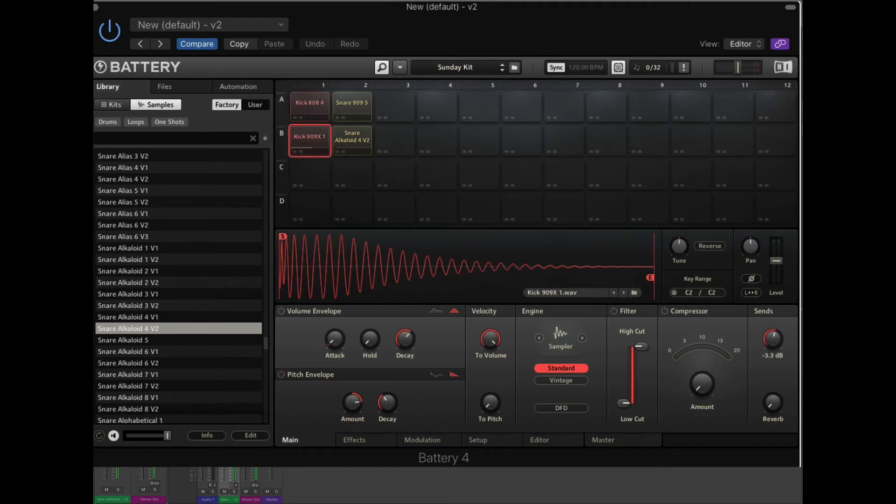
{"action": "left_click", "coordinate": [310, 146]}
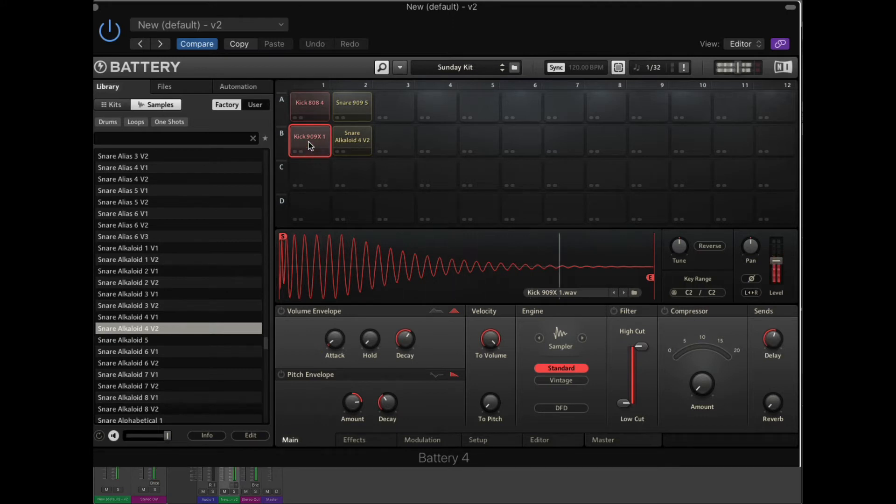
{"action": "left_click_drag", "start_coordinate": [772, 402], "coordinate": [772, 385]}
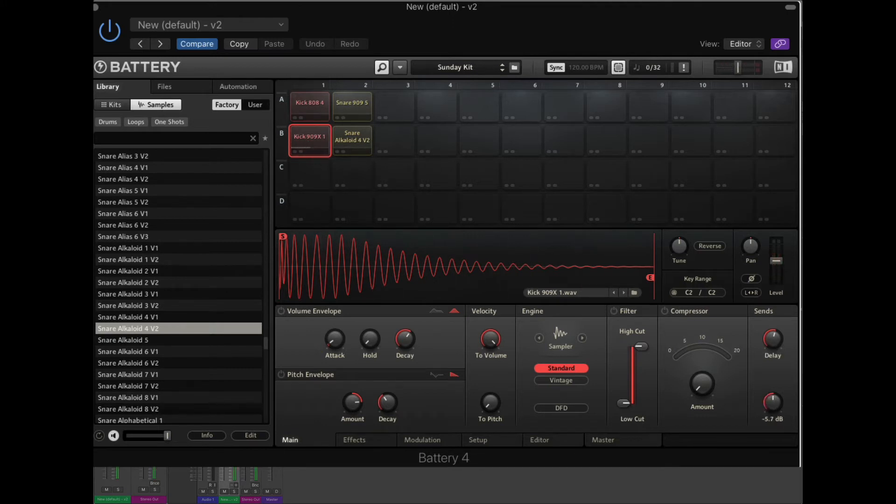
{"action": "left_click", "coordinate": [309, 140]}
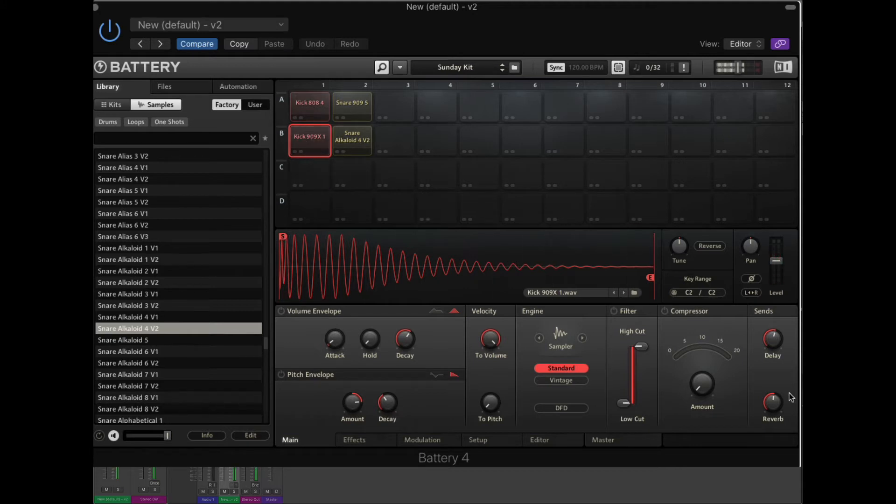
{"action": "mouse_move", "coordinate": [772, 406]}
{"action": "left_click_drag", "start_coordinate": [771, 406], "coordinate": [772, 434]}
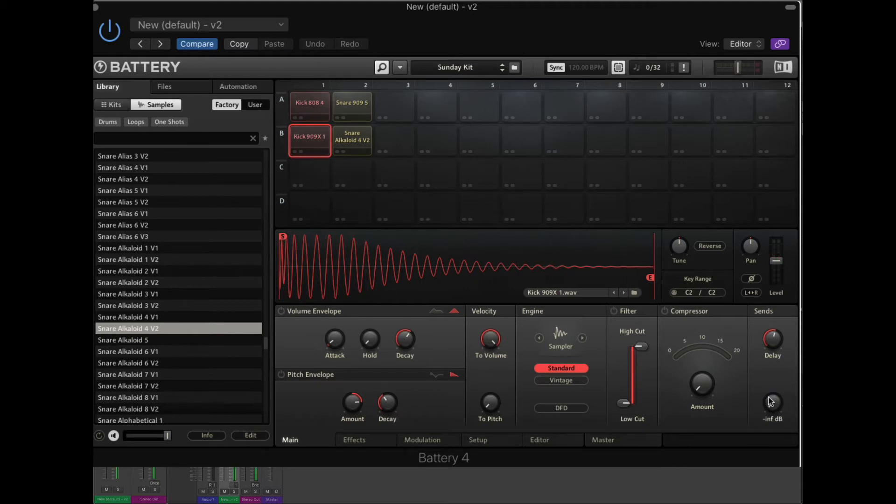
{"action": "left_click_drag", "start_coordinate": [772, 340], "coordinate": [772, 369]}
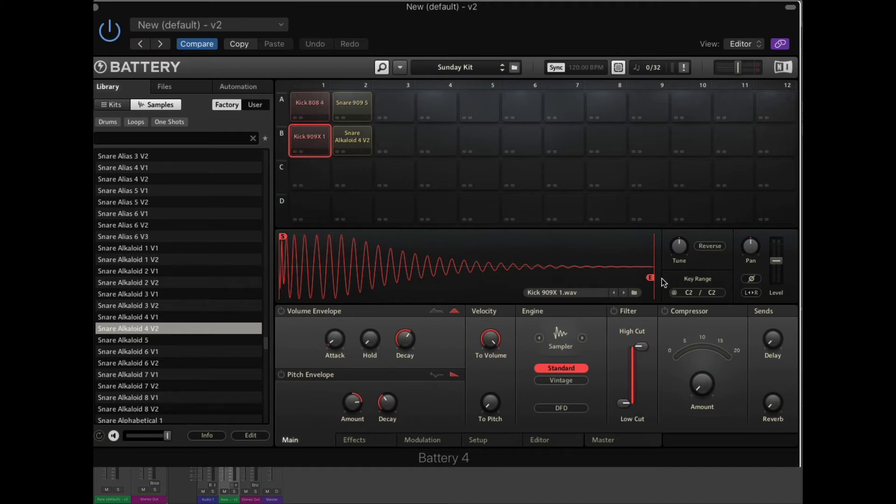
Step: Try ending the Kick 909X 1 sample at 8590, audition the cell, and restore the end point to the full sample length
{"action": "mouse_move", "coordinate": [650, 281]}
{"action": "mouse_move", "coordinate": [649, 281]}
{"action": "left_mouse_down"}
{"action": "mouse_move", "coordinate": [363, 288]}
{"action": "mouse_move", "coordinate": [401, 287]}
{"action": "left_mouse_up"}
{"action": "left_click", "coordinate": [307, 149]}
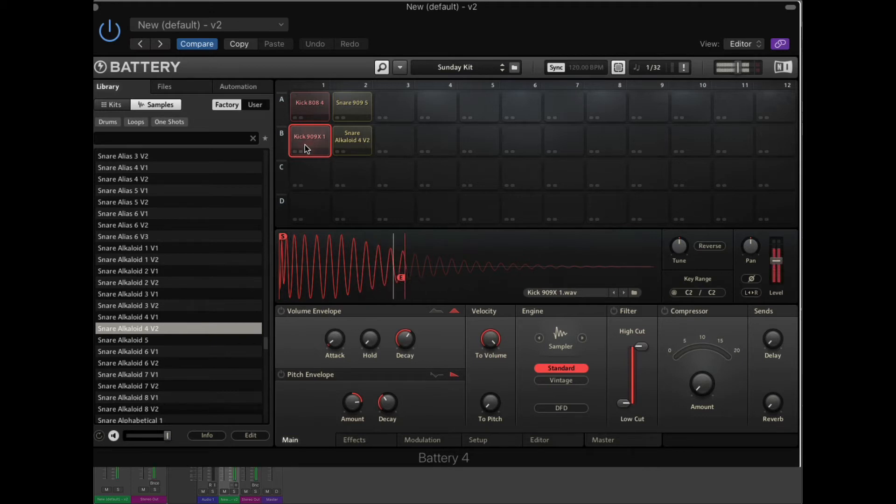
{"action": "left_click", "coordinate": [307, 148]}
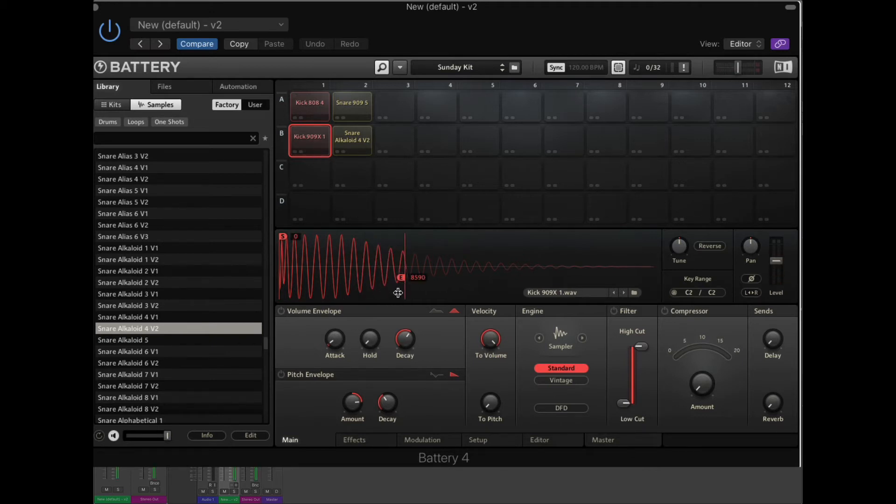
{"action": "left_click_drag", "start_coordinate": [400, 285], "coordinate": [688, 294]}
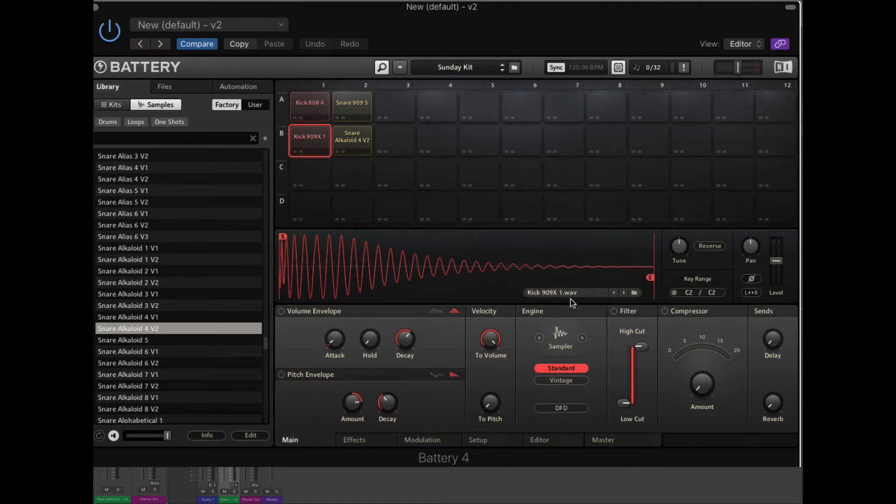
Step: Try the Reverse option on Kick 909X 1 and raise the cell's level slightly
{"action": "left_click", "coordinate": [709, 247]}
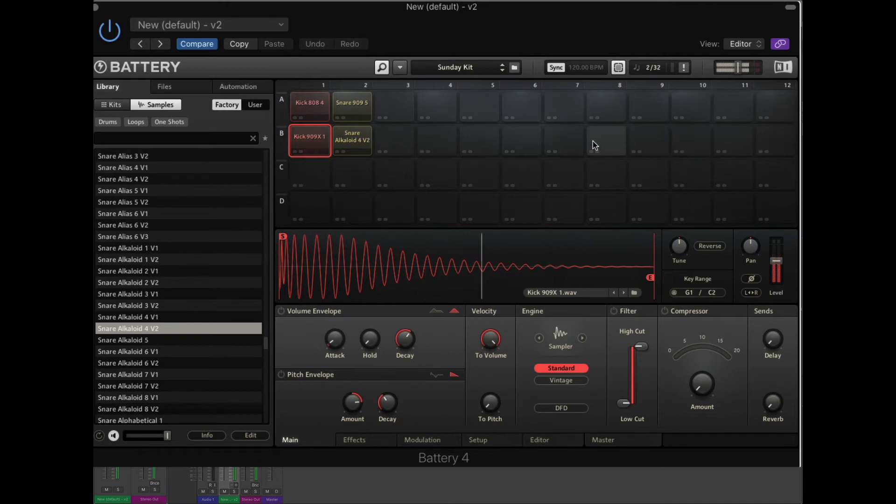
{"action": "key", "text": "space"}
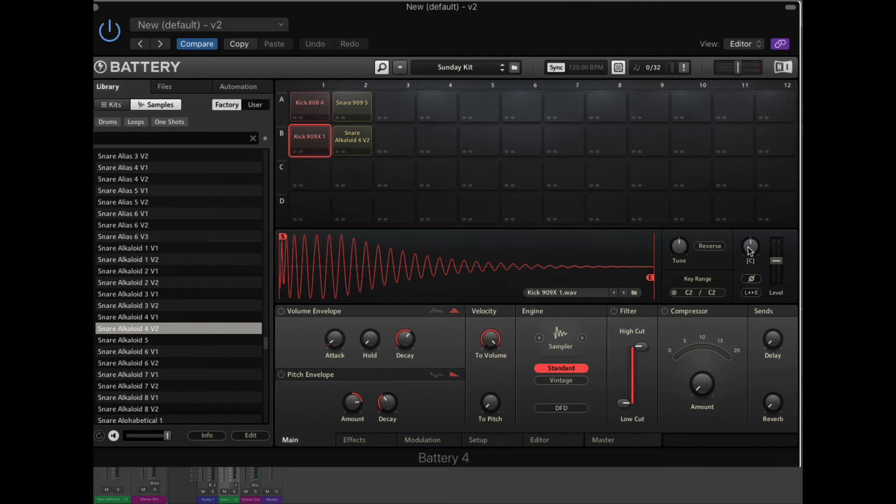
{"action": "mouse_move", "coordinate": [774, 263]}
{"action": "left_mouse_down"}
{"action": "mouse_move", "coordinate": [774, 250]}
{"action": "mouse_move", "coordinate": [774, 258]}
{"action": "left_mouse_up"}
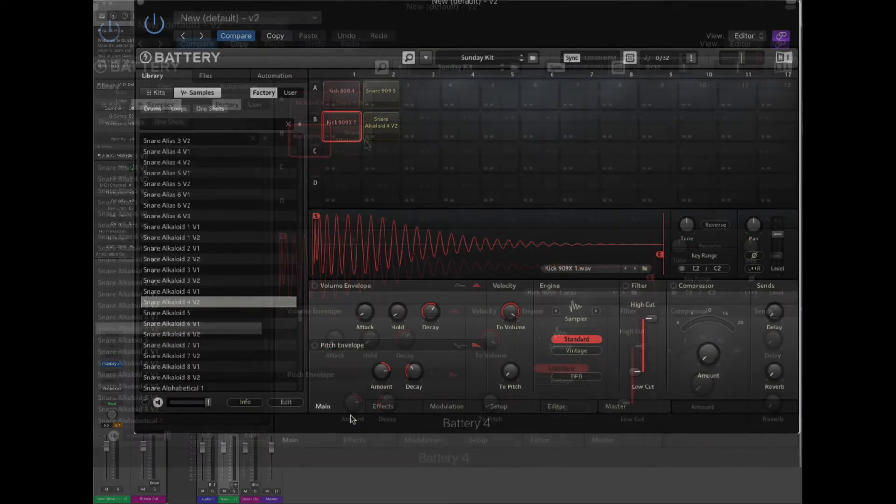
Step: Switch to the Effects section, audition Kick 808 4, and select Snare 909 5 in cell A2
{"action": "left_click", "coordinate": [383, 406]}
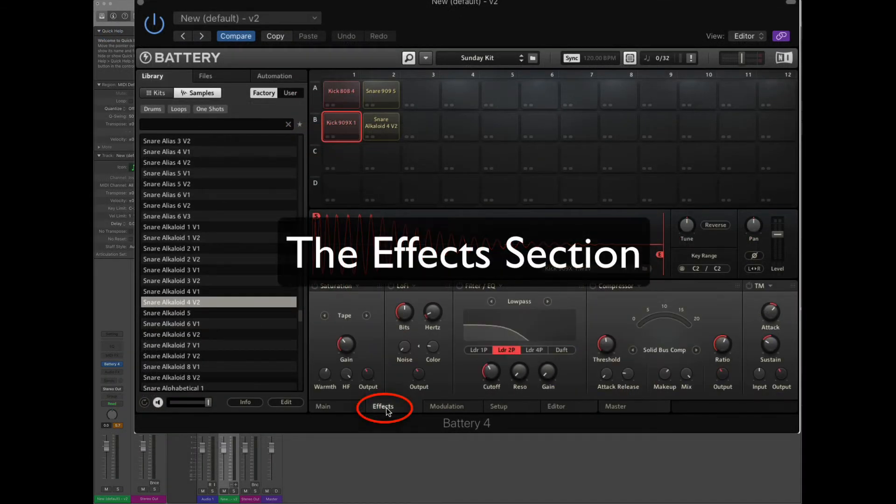
{"action": "left_click", "coordinate": [343, 92]}
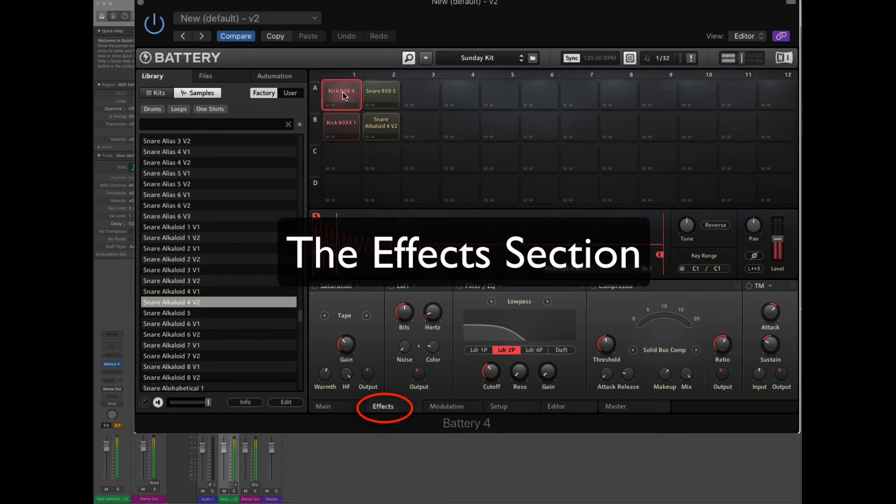
{"action": "left_click", "coordinate": [374, 93]}
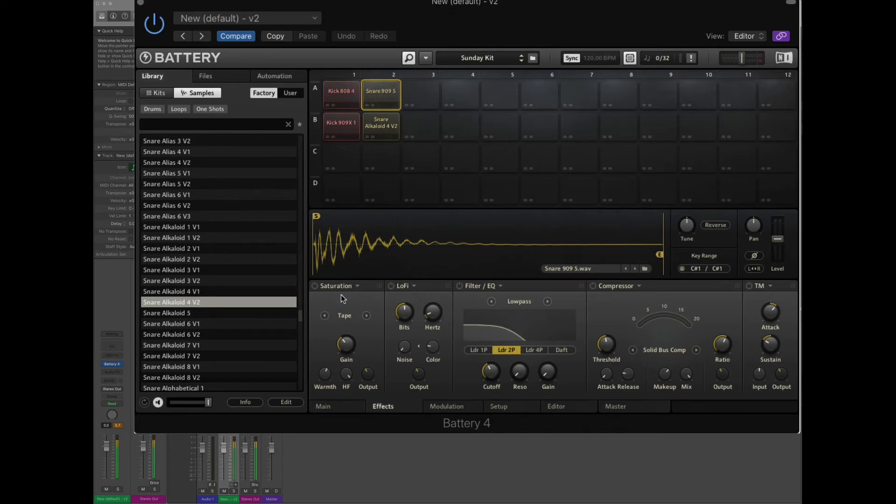
Step: Audition Snare 909 5 with high-gain Tape saturation and Classic saturation at gain 82.0, and return to Tape with its gain lowered
{"action": "left_click", "coordinate": [315, 286]}
{"action": "left_click", "coordinate": [385, 95]}
{"action": "left_click_drag", "start_coordinate": [347, 344], "coordinate": [347, 323]}
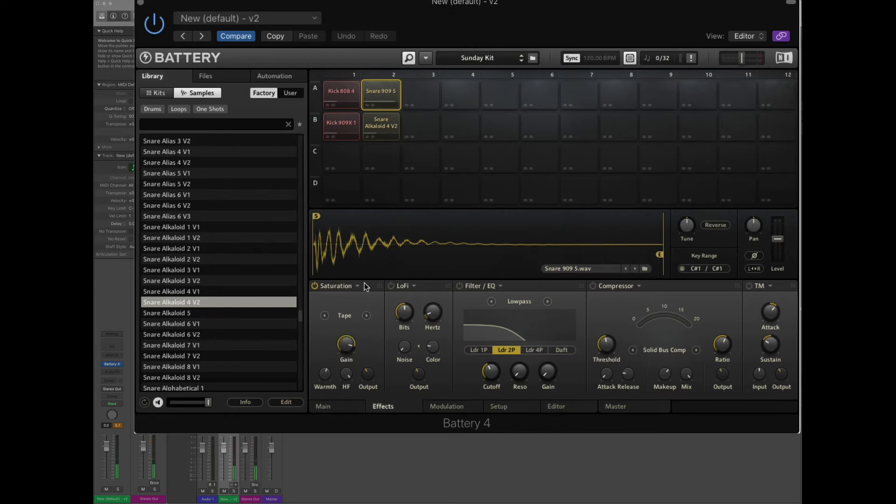
{"action": "left_click", "coordinate": [380, 87]}
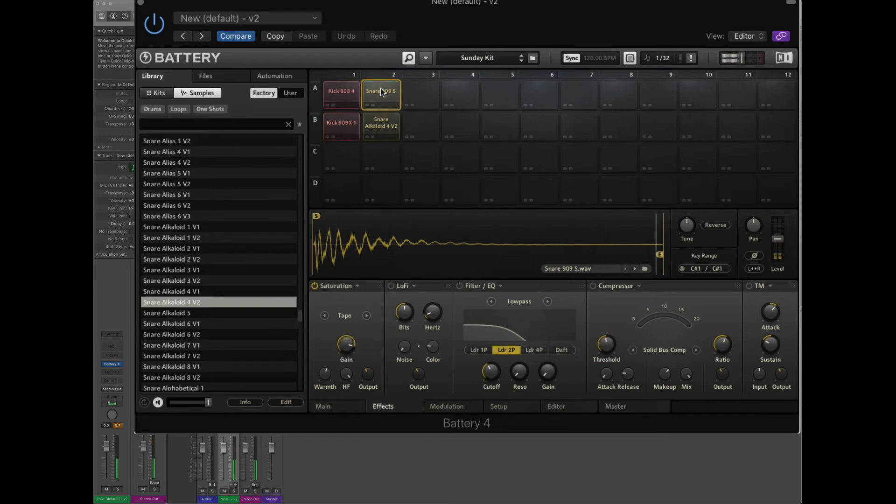
{"action": "left_click", "coordinate": [366, 316]}
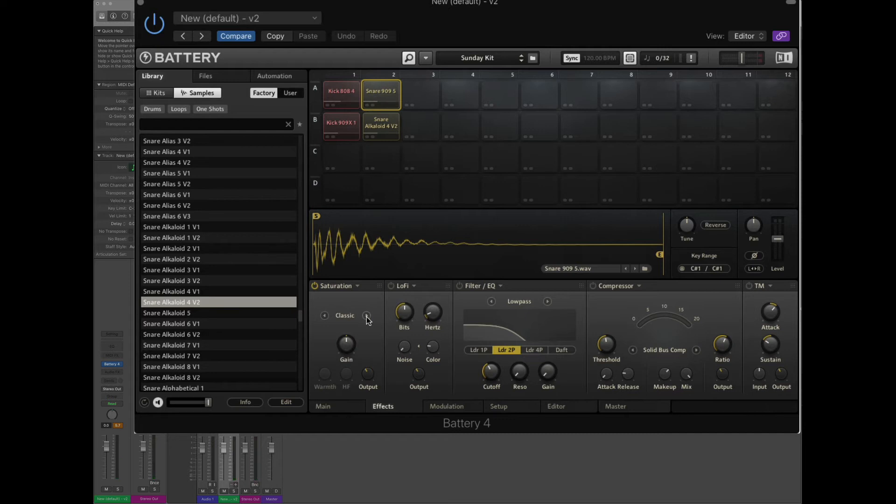
{"action": "left_click_drag", "start_coordinate": [342, 349], "coordinate": [342, 322]}
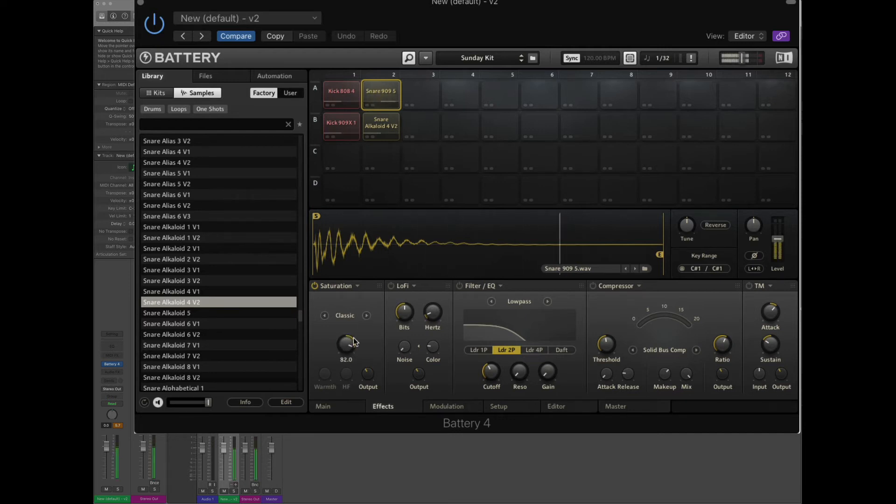
{"action": "left_click", "coordinate": [367, 316]}
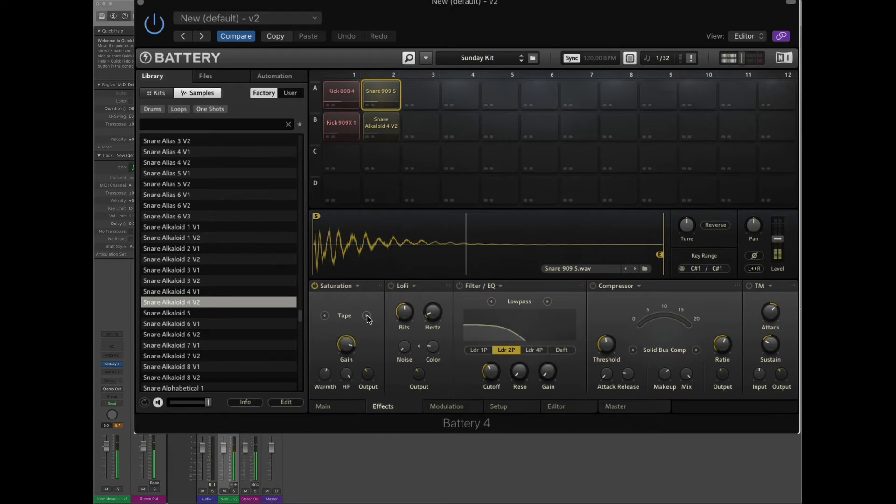
{"action": "mouse_move", "coordinate": [350, 341]}
{"action": "left_mouse_down"}
{"action": "mouse_move", "coordinate": [350, 358]}
{"action": "mouse_move", "coordinate": [346, 343]}
{"action": "left_mouse_up"}
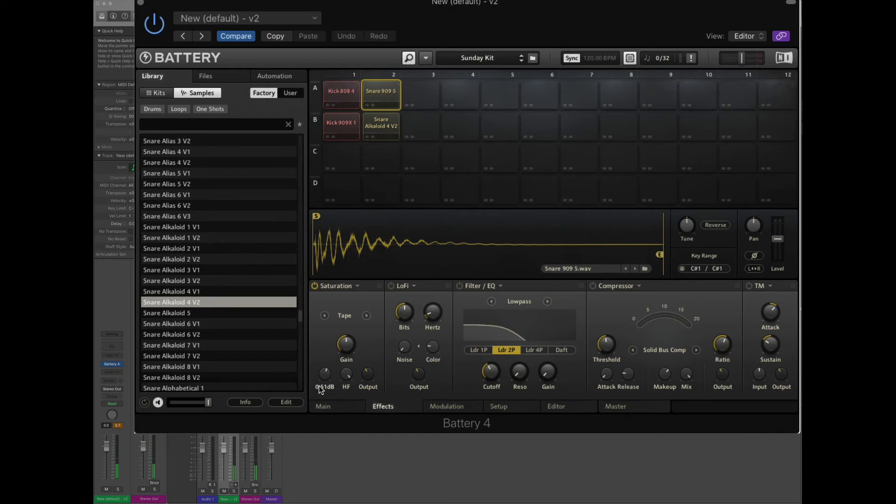
Step: Adjust the LoFi effect's Bits setting for Snare 909 5
{"action": "mouse_move", "coordinate": [350, 391]}
{"action": "mouse_move", "coordinate": [407, 313]}
{"action": "mouse_move", "coordinate": [407, 312]}
{"action": "left_mouse_down"}
{"action": "mouse_move", "coordinate": [407, 264]}
{"action": "mouse_move", "coordinate": [407, 327]}
{"action": "mouse_move", "coordinate": [407, 263]}
{"action": "mouse_move", "coordinate": [407, 308]}
{"action": "left_mouse_up"}
Step: Examine the preset options of the Compressor and LoFi effects for Snare 909 5
{"action": "left_click", "coordinate": [639, 286]}
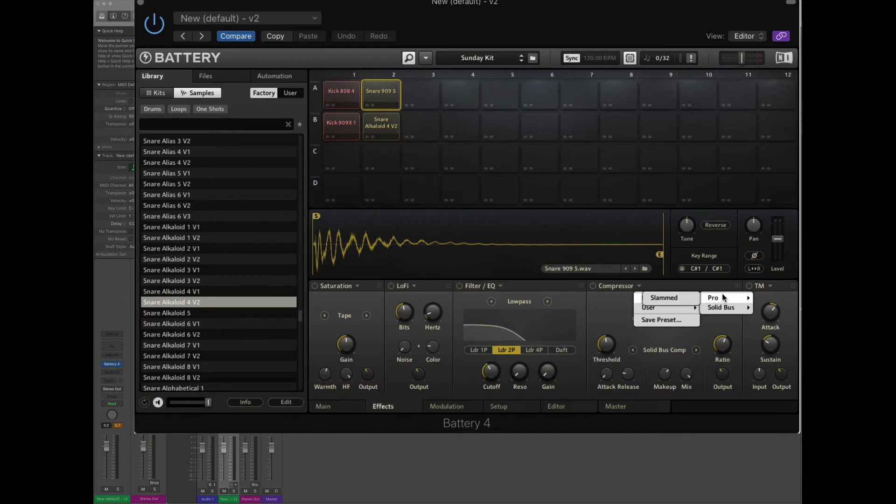
{"action": "mouse_move", "coordinate": [666, 312]}
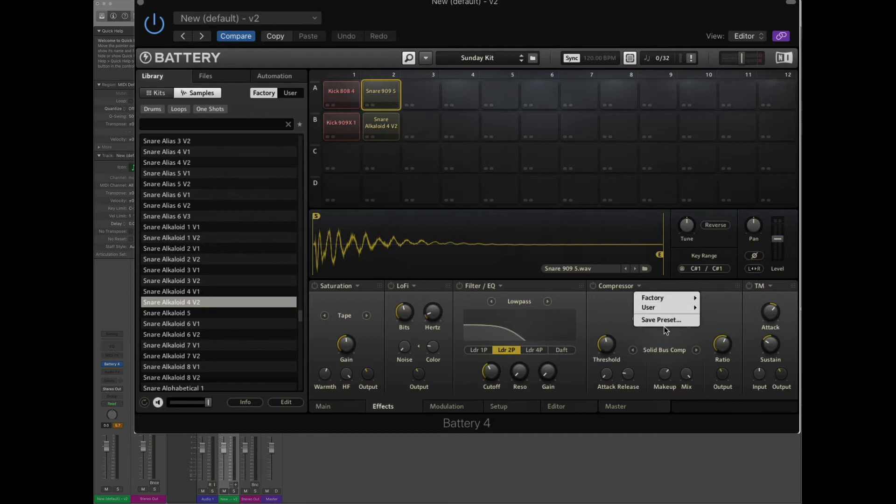
{"action": "left_click", "coordinate": [714, 291]}
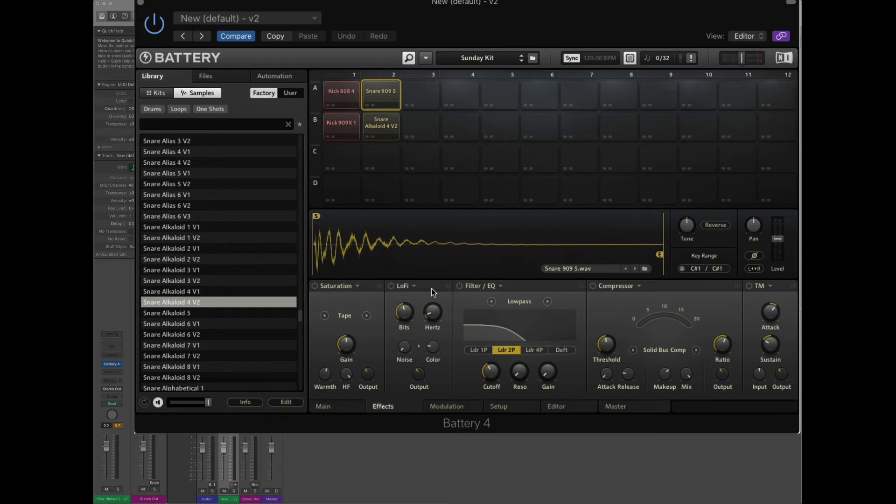
{"action": "left_click", "coordinate": [415, 286]}
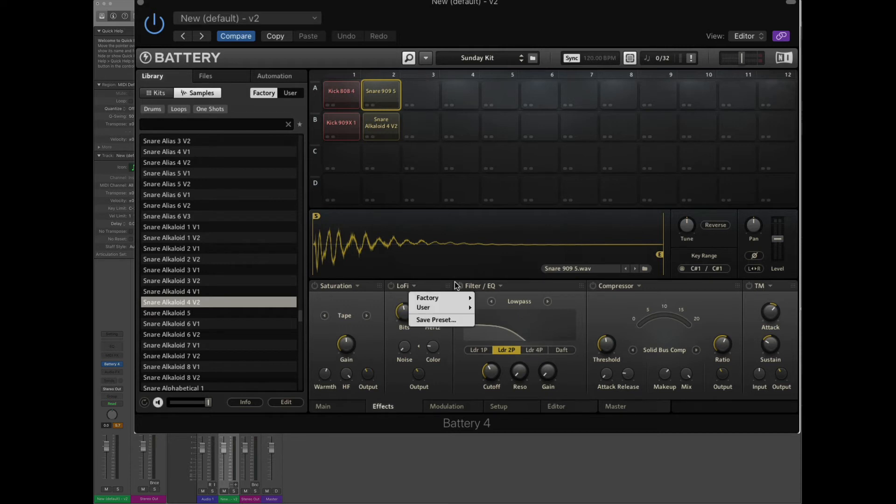
Step: Load the Noizy factory preset into the LoFi effect for Snare 909 5
{"action": "mouse_move", "coordinate": [435, 297]}
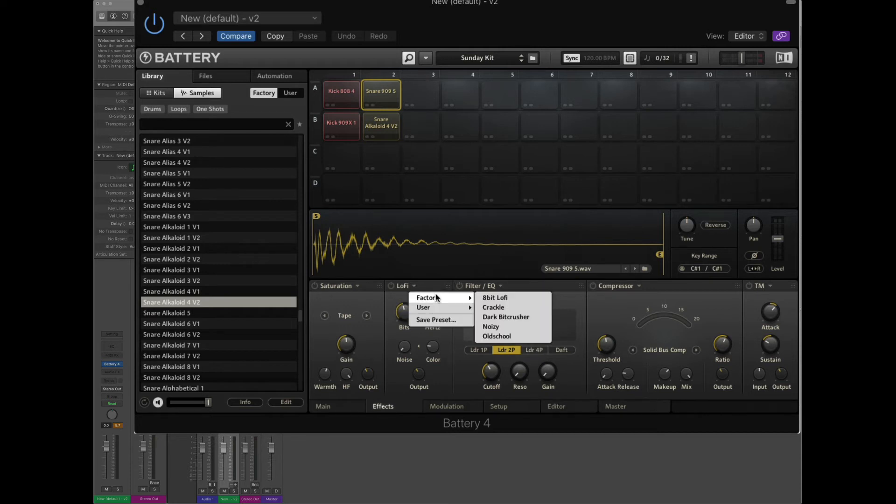
{"action": "left_click", "coordinate": [521, 327]}
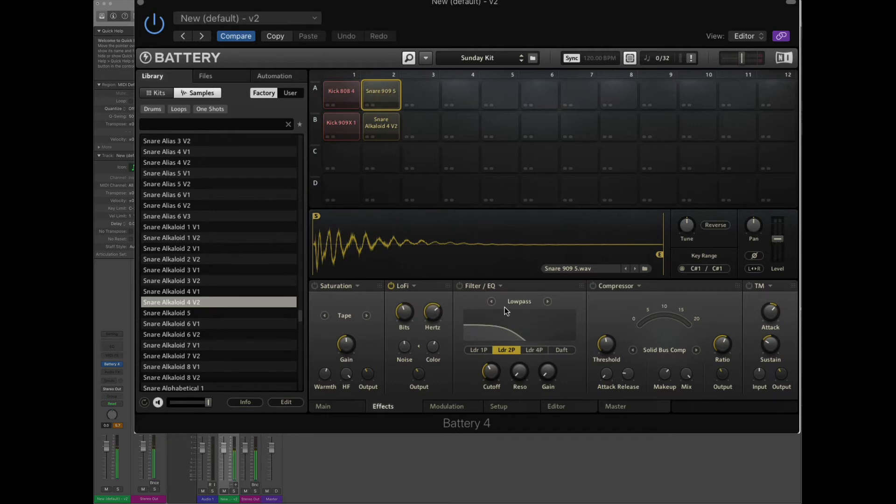
Step: Switch to the Modulation section and examine the source options of the first modulation slot for Snare 909 5
{"action": "left_click", "coordinate": [442, 407]}
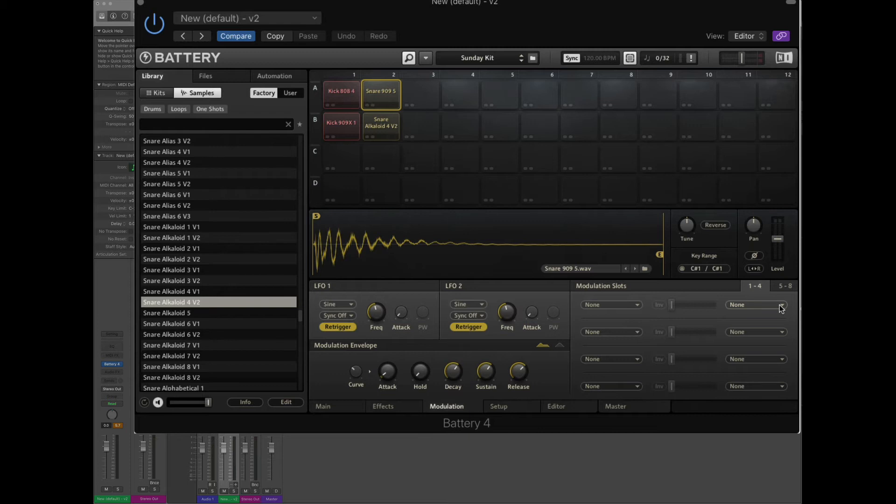
{"action": "left_click", "coordinate": [635, 306]}
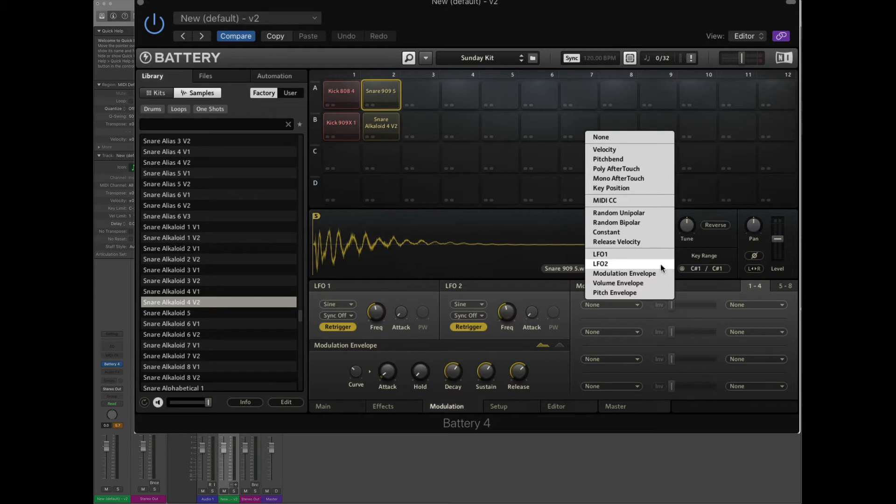
{"action": "mouse_move", "coordinate": [373, 370]}
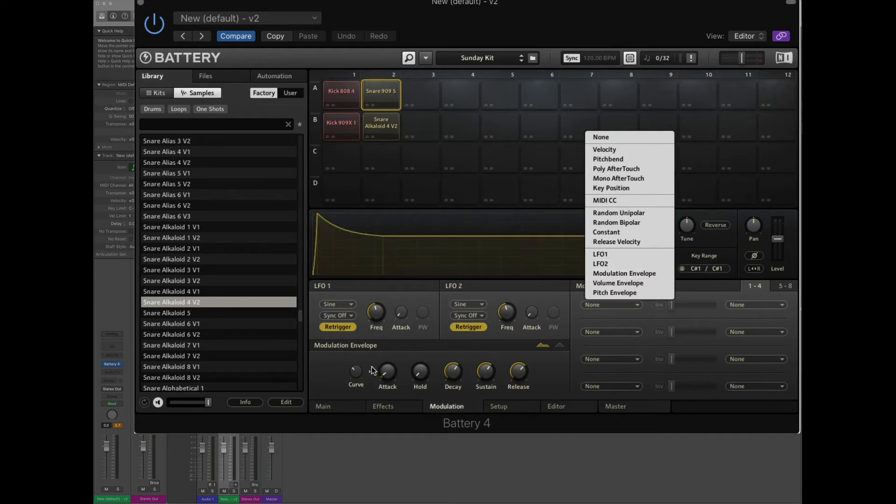
{"action": "left_click", "coordinate": [562, 367]}
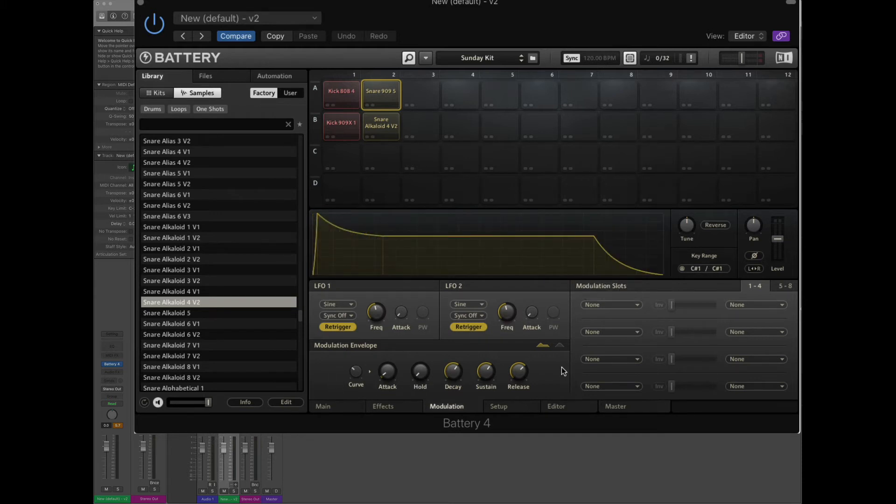
Step: Route Velocity to Saturation at full amount in the first modulation slot for Snare 909 5
{"action": "left_click", "coordinate": [782, 305]}
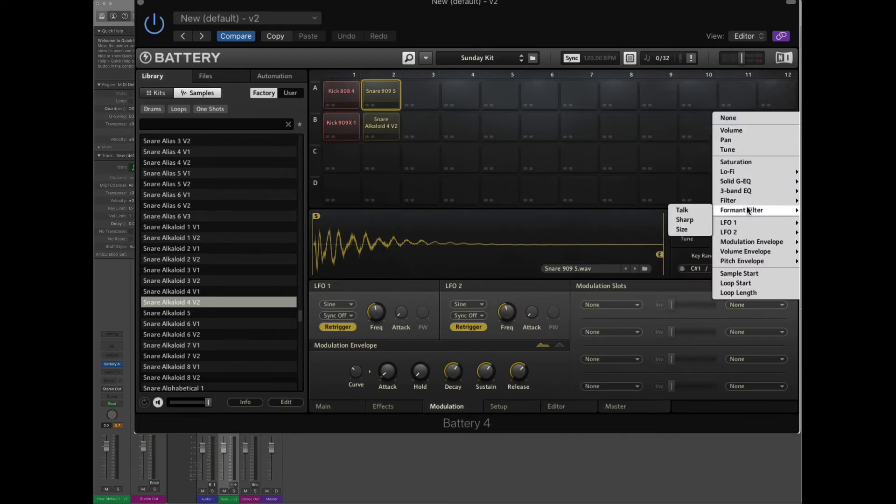
{"action": "mouse_move", "coordinate": [747, 189]}
{"action": "mouse_move", "coordinate": [742, 171]}
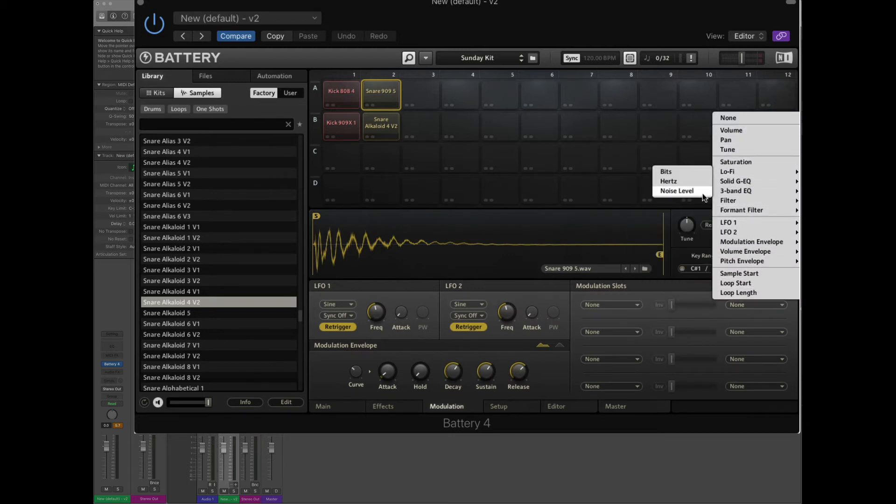
{"action": "left_click", "coordinate": [756, 163]}
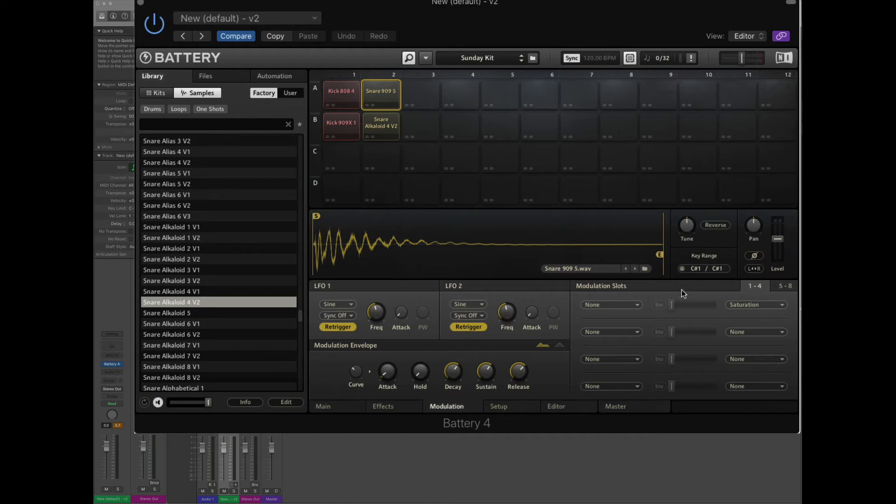
{"action": "left_click", "coordinate": [635, 306]}
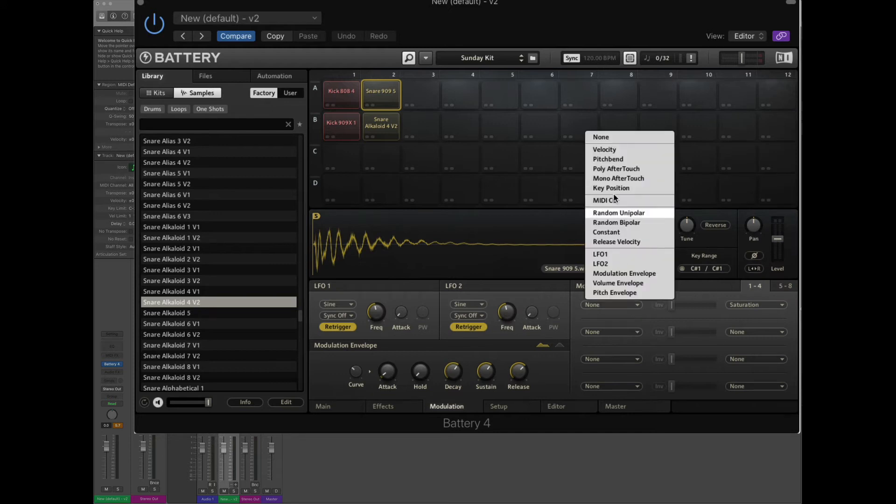
{"action": "left_click", "coordinate": [615, 152]}
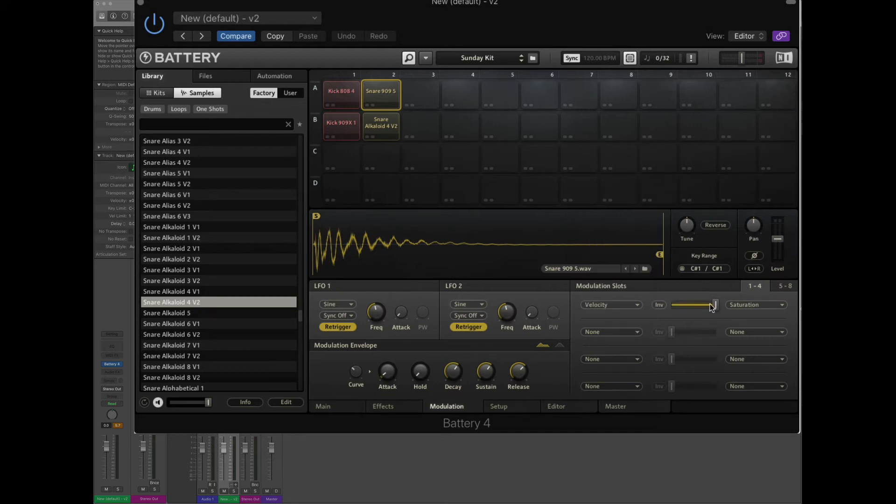
{"action": "mouse_move", "coordinate": [716, 306]}
{"action": "left_mouse_down"}
{"action": "mouse_move", "coordinate": [672, 306]}
{"action": "mouse_move", "coordinate": [715, 305]}
{"action": "left_mouse_up"}
Step: Audition China Gong samples from the library's Cymbal drums and place China Gong V3 in cell A3
{"action": "left_click", "coordinate": [422, 90]}
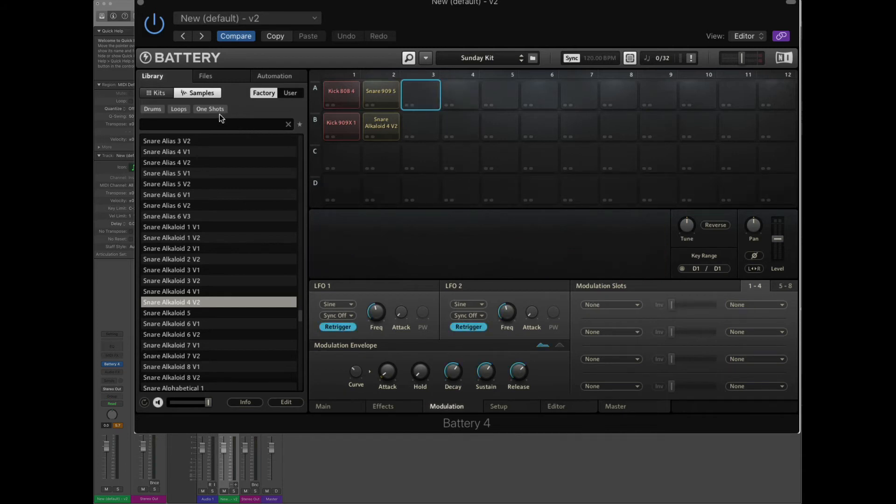
{"action": "left_click", "coordinate": [153, 109]}
{"action": "left_click", "coordinate": [175, 130]}
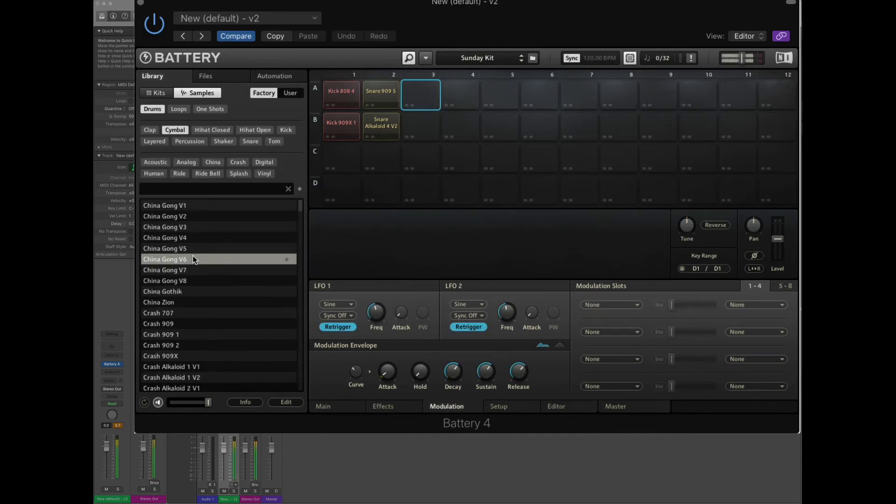
{"action": "left_click", "coordinate": [193, 259]}
{"action": "left_click", "coordinate": [184, 205]}
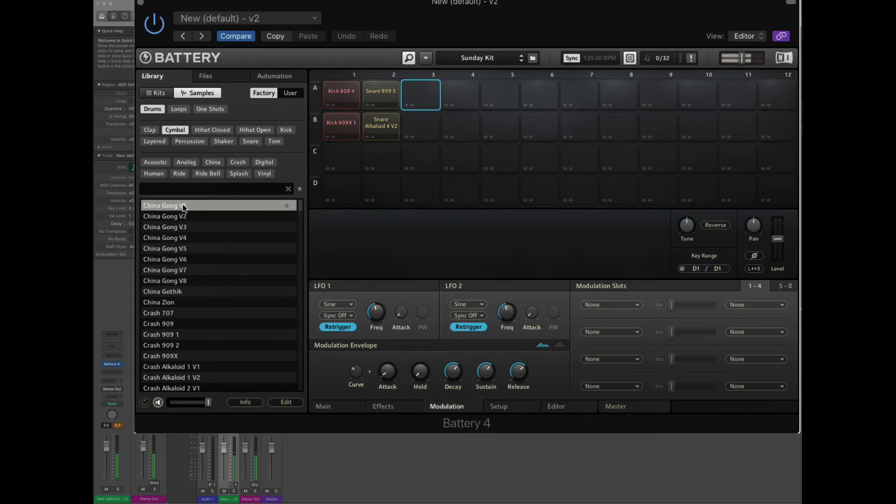
{"action": "left_click", "coordinate": [186, 217]}
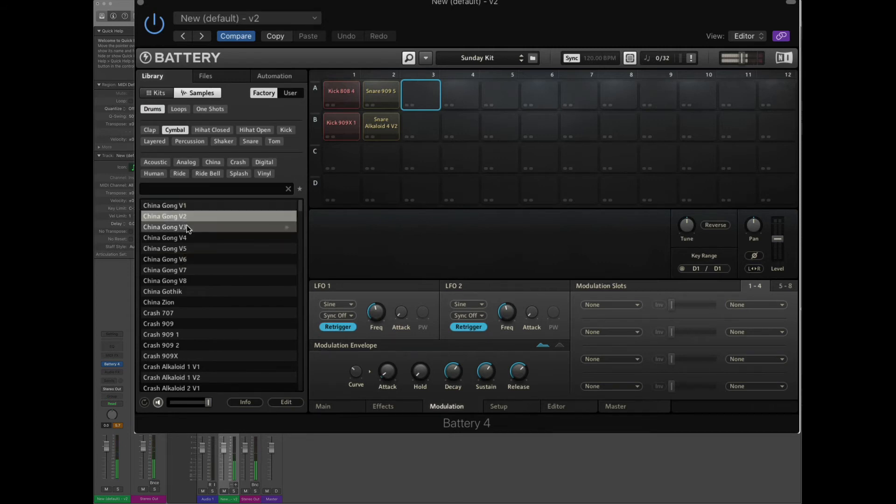
{"action": "left_click", "coordinate": [186, 227]}
{"action": "left_click_drag", "start_coordinate": [186, 227], "coordinate": [424, 97]}
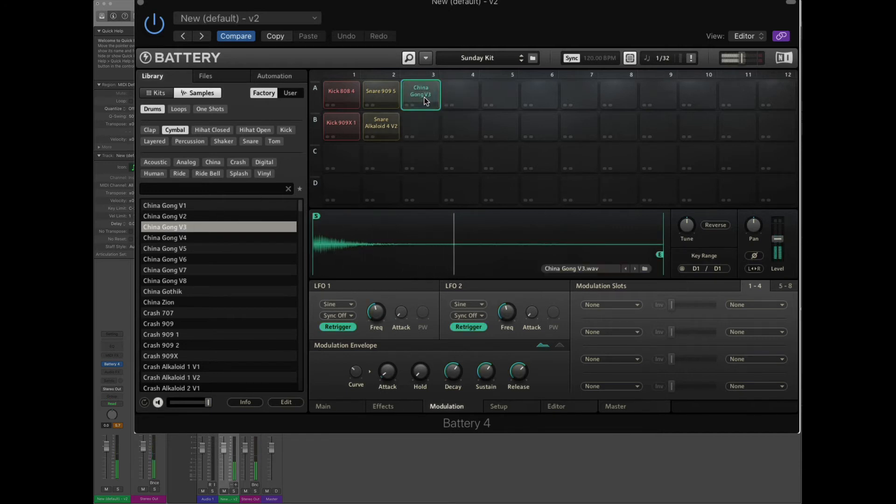
Step: Route LFO 1 to Tune in the first modulation slot for China Gong V3 and audition the cell
{"action": "left_click", "coordinate": [335, 290]}
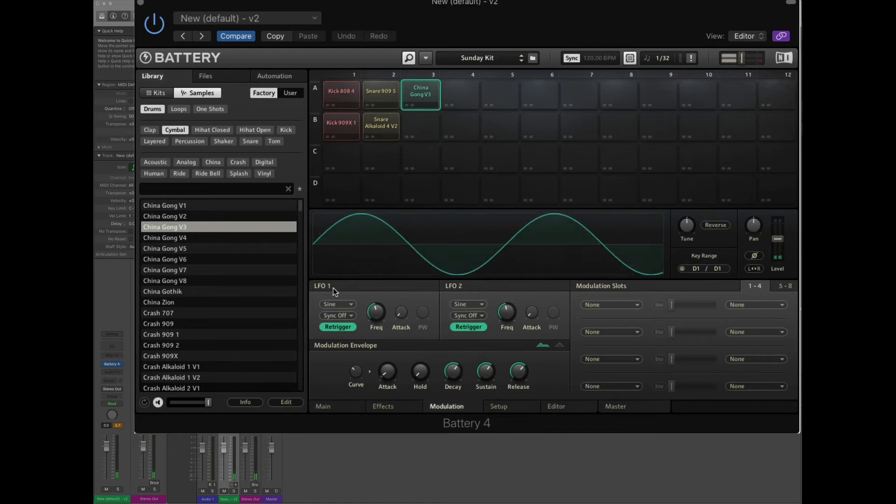
{"action": "left_click", "coordinate": [637, 305]}
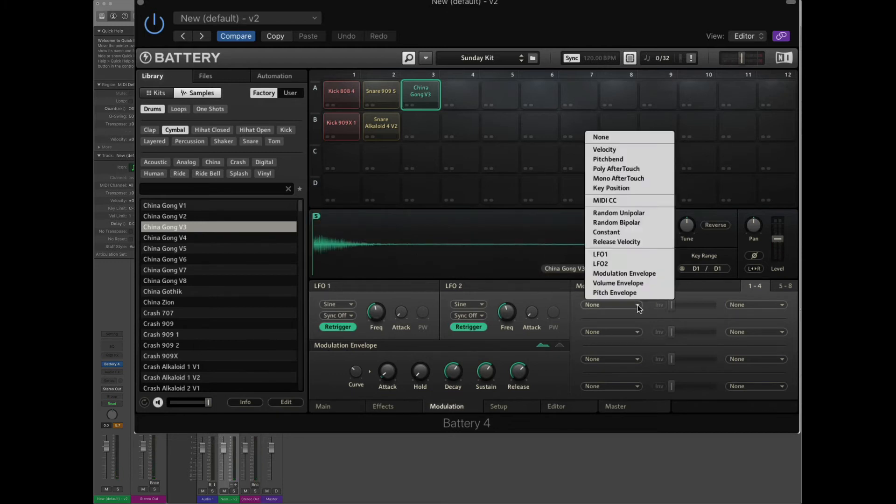
{"action": "left_click", "coordinate": [631, 254]}
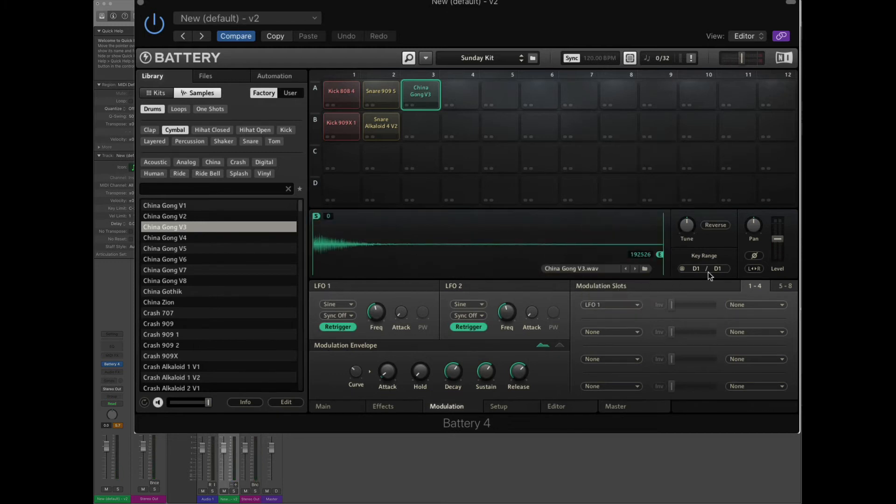
{"action": "left_click", "coordinate": [780, 306]}
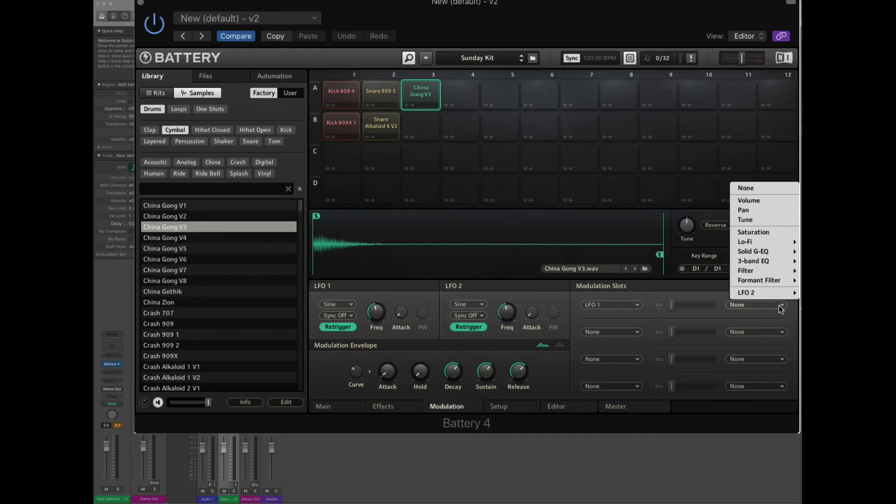
{"action": "left_click", "coordinate": [756, 220]}
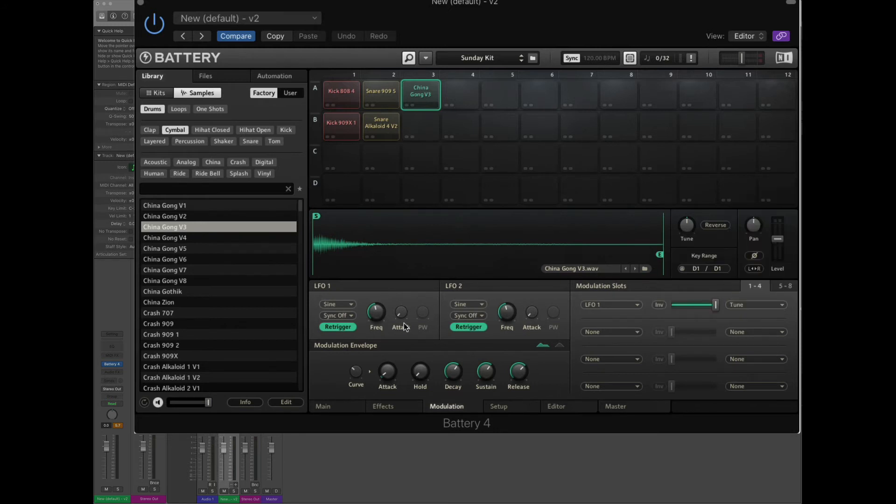
{"action": "left_click", "coordinate": [419, 93]}
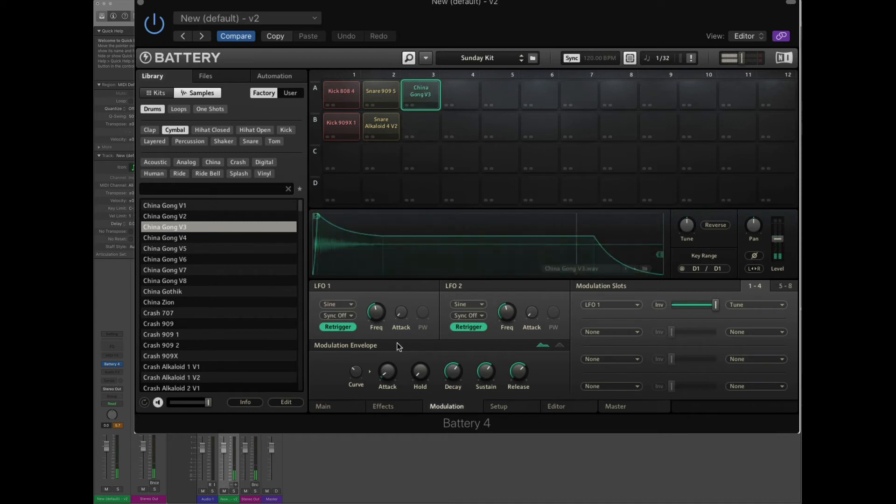
Step: Audition China Gong V3 with LFO 1's frequency at 144.0 Hz and lower, and set it to 1.8 Hz
{"action": "left_click_drag", "start_coordinate": [374, 312], "coordinate": [374, 266]}
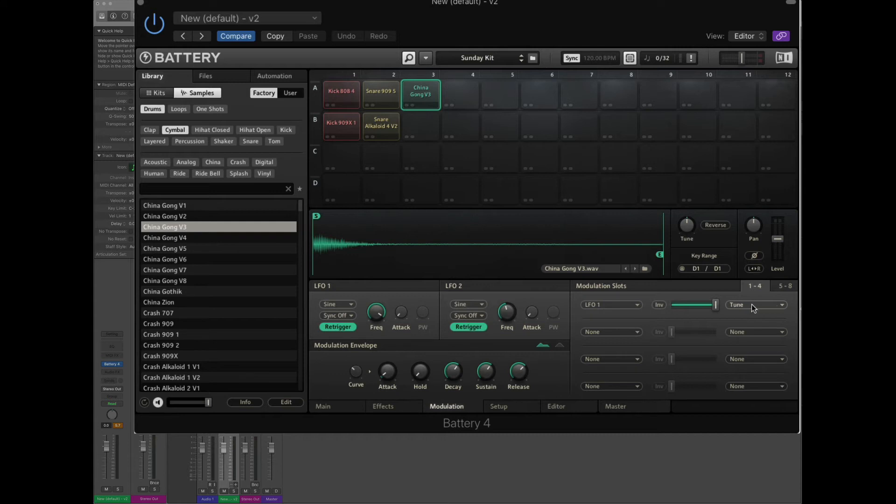
{"action": "left_click", "coordinate": [419, 93]}
{"action": "mouse_move", "coordinate": [371, 313]}
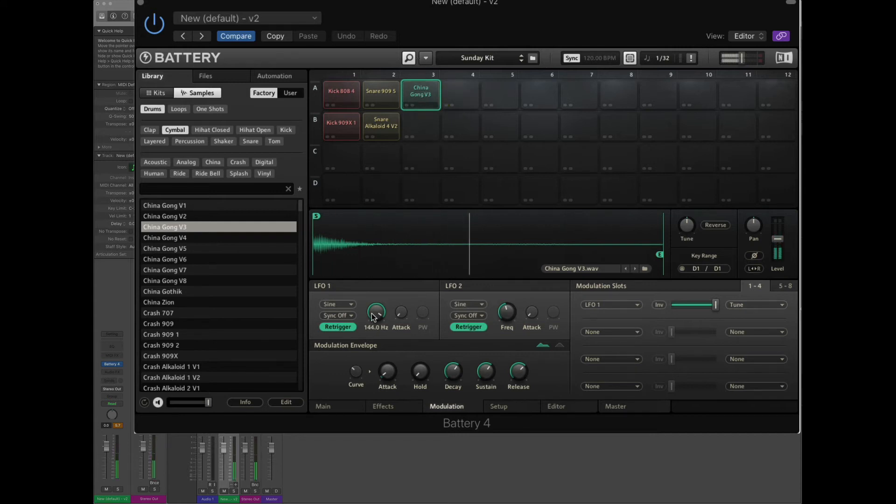
{"action": "left_click_drag", "start_coordinate": [371, 313], "coordinate": [371, 348]}
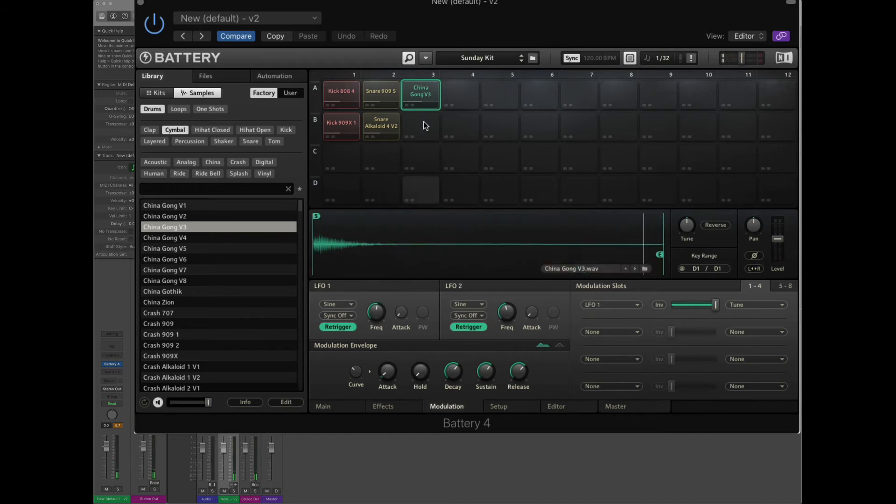
{"action": "left_click", "coordinate": [421, 94]}
{"action": "left_click_drag", "start_coordinate": [376, 311], "coordinate": [378, 313]}
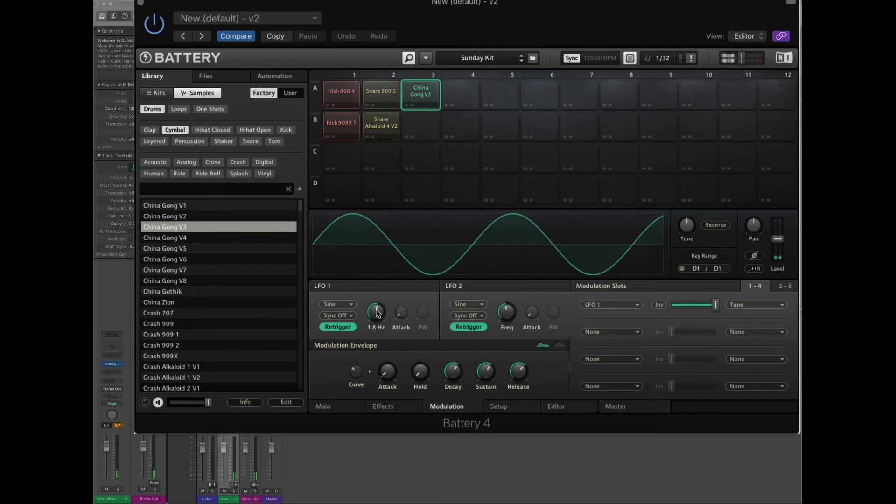
Step: Modulate China Gong V3's Tune with the Modulation Envelope instead, set the envelope's Release to 25.0 s, and audition the cell
{"action": "left_click", "coordinate": [637, 306]}
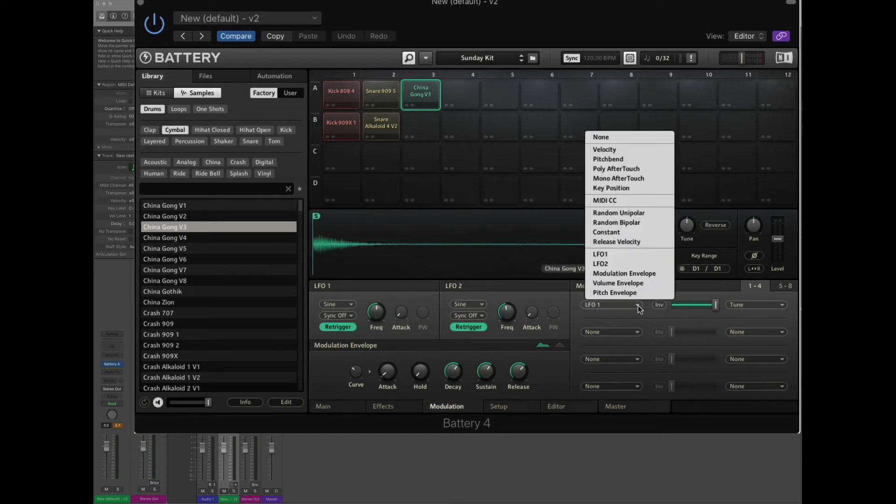
{"action": "left_click", "coordinate": [637, 273]}
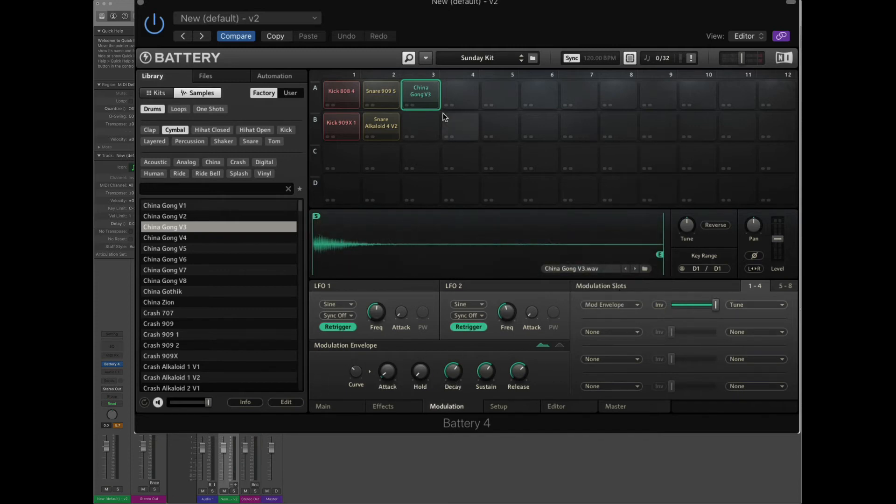
{"action": "left_click", "coordinate": [422, 92]}
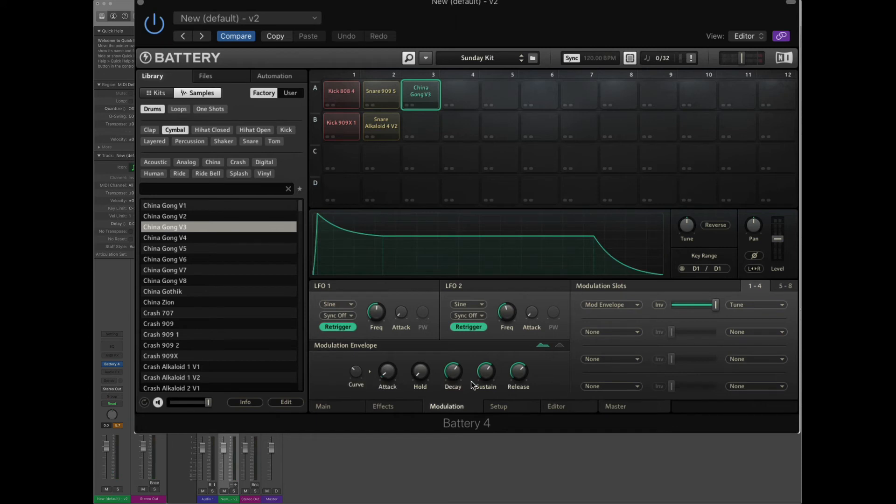
{"action": "left_click_drag", "start_coordinate": [518, 372], "coordinate": [533, 340]}
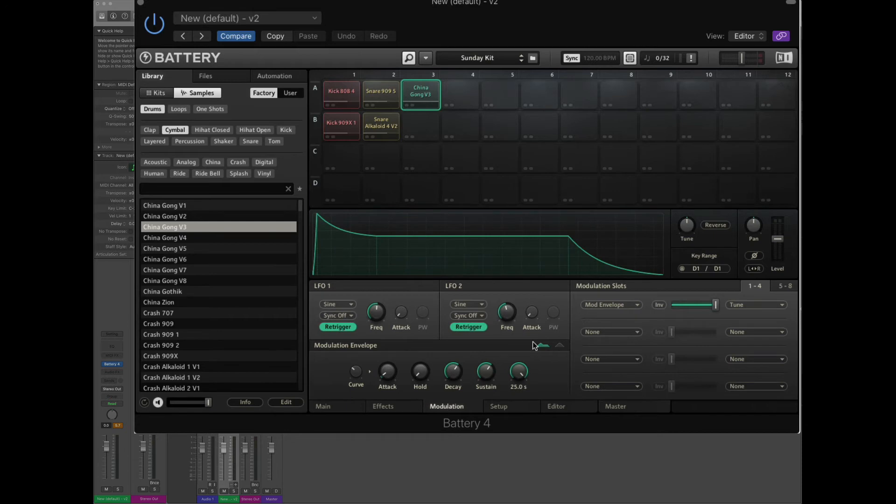
{"action": "left_click", "coordinate": [428, 92]}
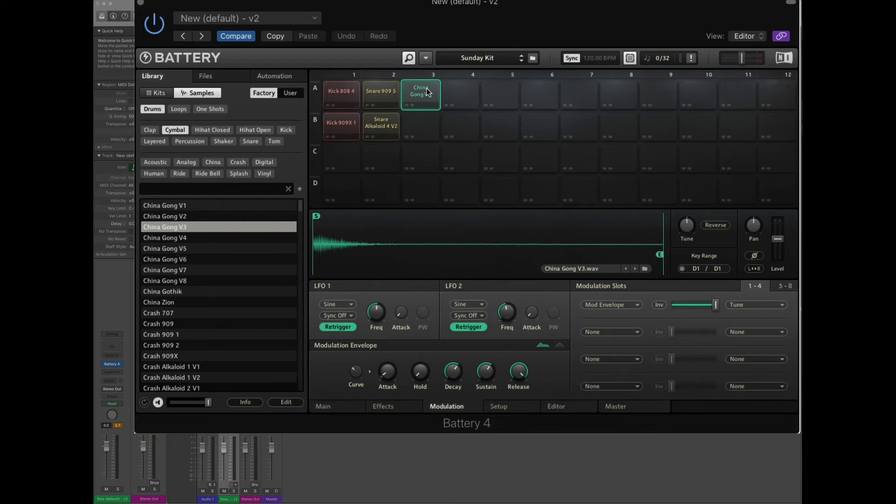
Step: Examine modulation slots 5–8 and the Setup section's MIDI Input velocity curve and channel options for China Gong V3
{"action": "left_click", "coordinate": [786, 289]}
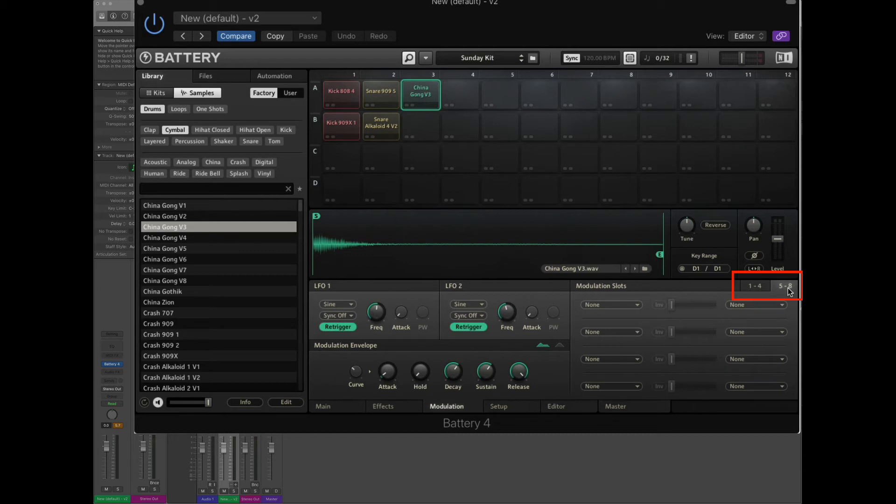
{"action": "left_click", "coordinate": [502, 409]}
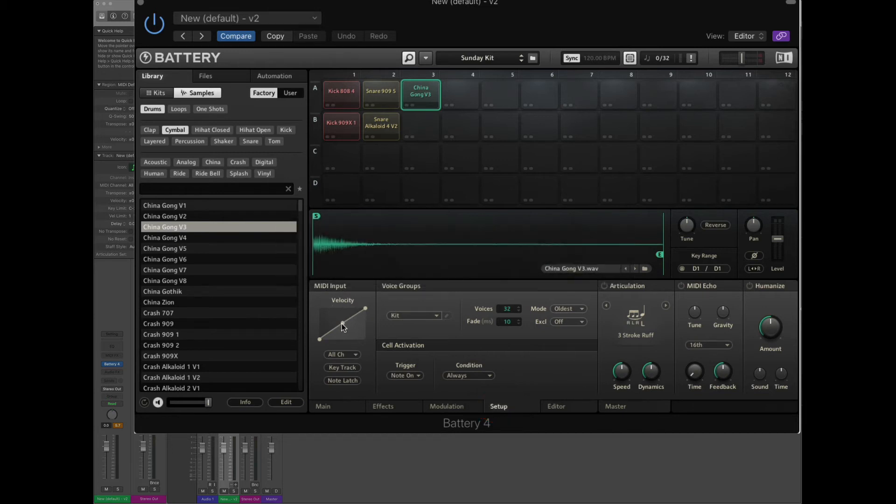
{"action": "mouse_move", "coordinate": [342, 323]}
{"action": "left_mouse_down"}
{"action": "mouse_move", "coordinate": [324, 311]}
{"action": "mouse_move", "coordinate": [342, 329]}
{"action": "mouse_move", "coordinate": [335, 323]}
{"action": "left_mouse_up"}
{"action": "left_click", "coordinate": [357, 357]}
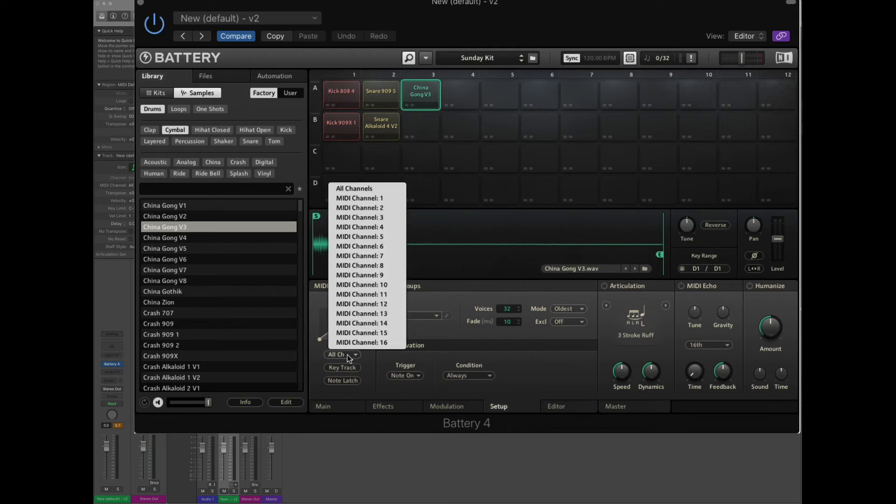
{"action": "left_click", "coordinate": [315, 358]}
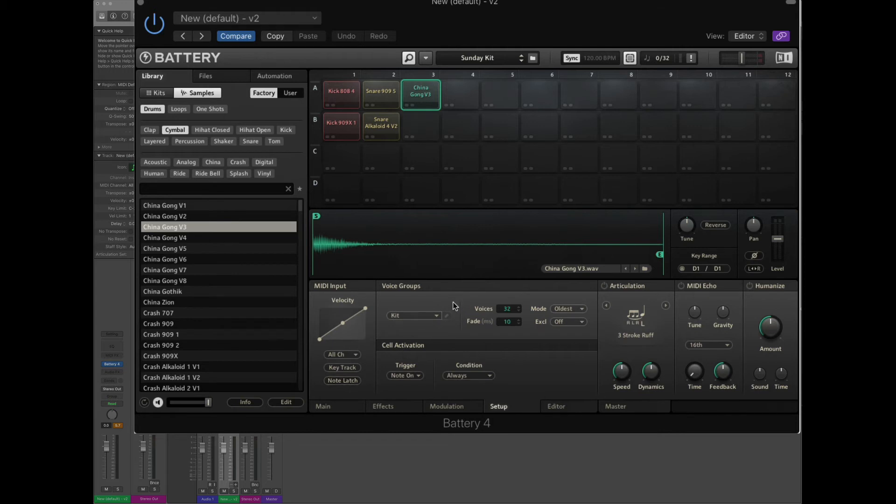
Step: Audition both kick cells and both snare cells, and review the available voice groups for Snare Alkaloid 4 V2
{"action": "left_click", "coordinate": [342, 93]}
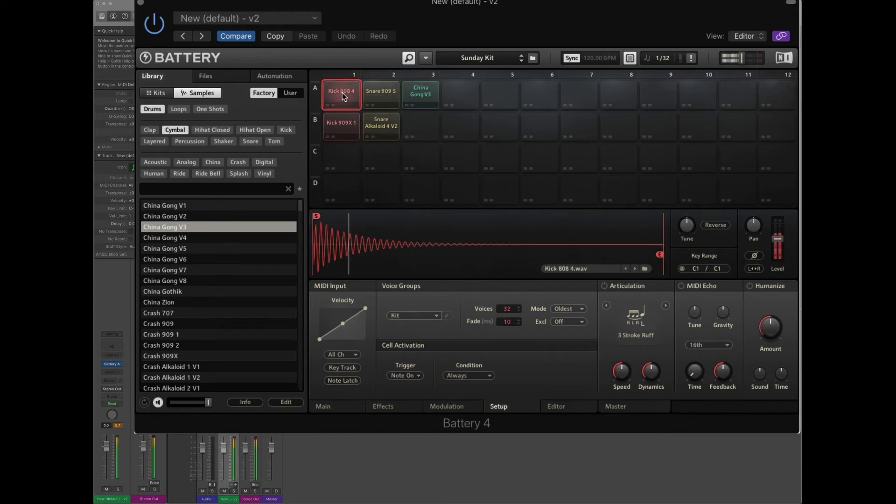
{"action": "left_click", "coordinate": [340, 117]}
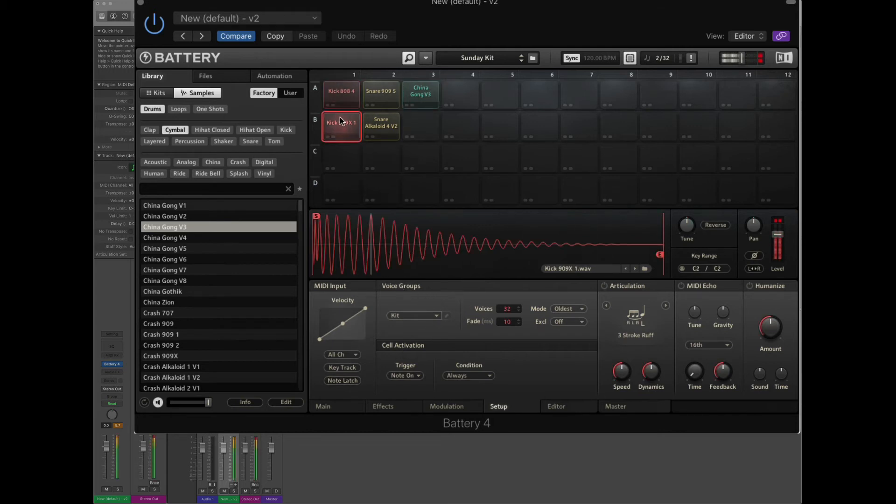
{"action": "left_click", "coordinate": [380, 94]}
{"action": "left_click", "coordinate": [382, 121]}
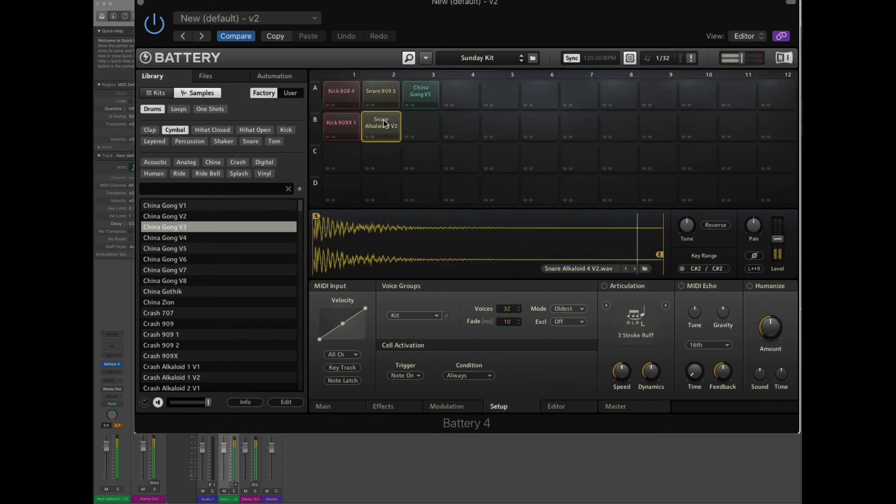
{"action": "left_click", "coordinate": [437, 316]}
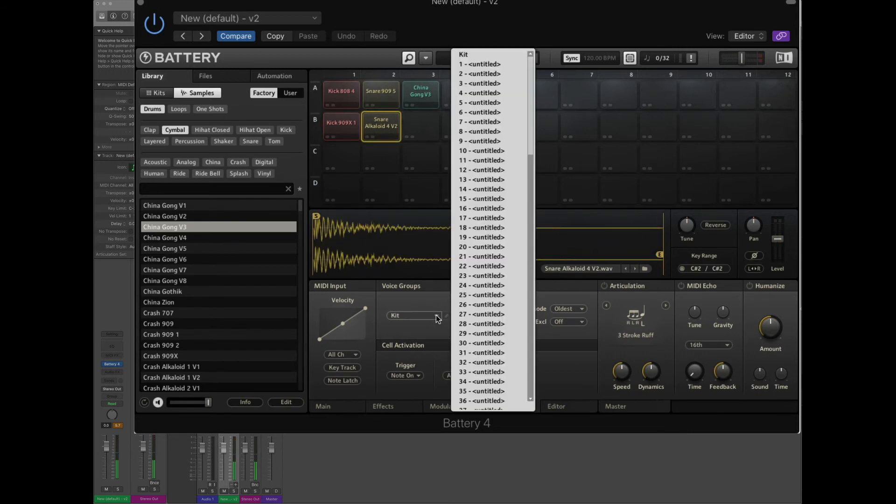
{"action": "left_click", "coordinate": [422, 303]}
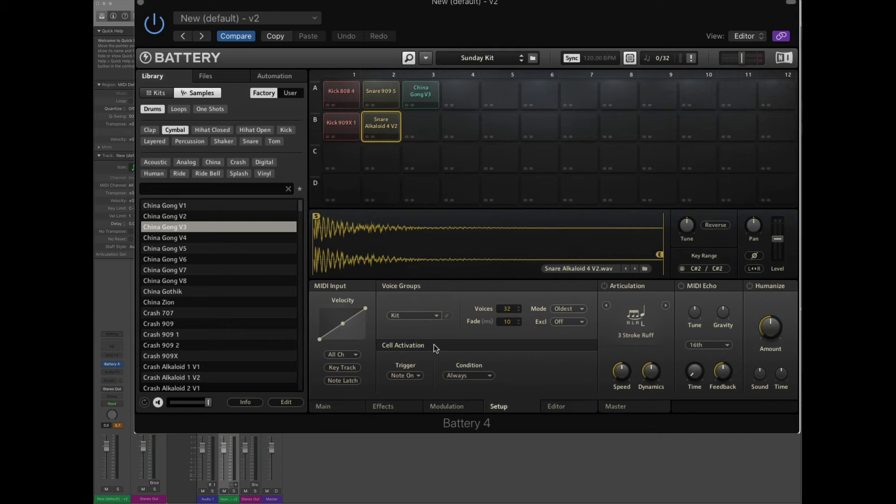
Step: Examine the Cell Activation Trigger and Condition options for Snare Alkaloid 4 V2
{"action": "left_click", "coordinate": [418, 376]}
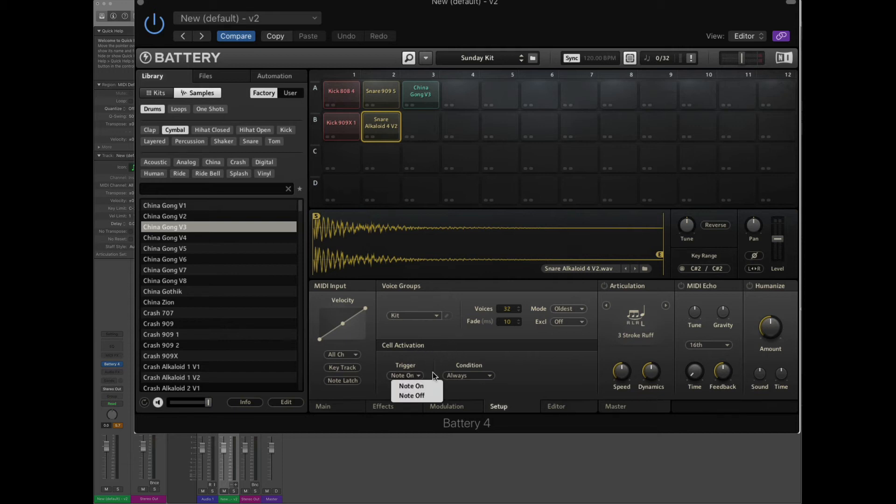
{"action": "left_click", "coordinate": [433, 358]}
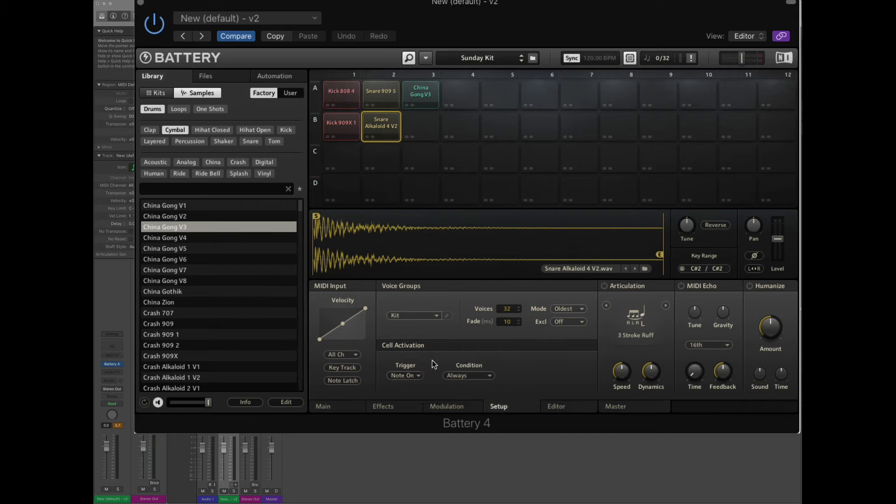
{"action": "left_click", "coordinate": [419, 376]}
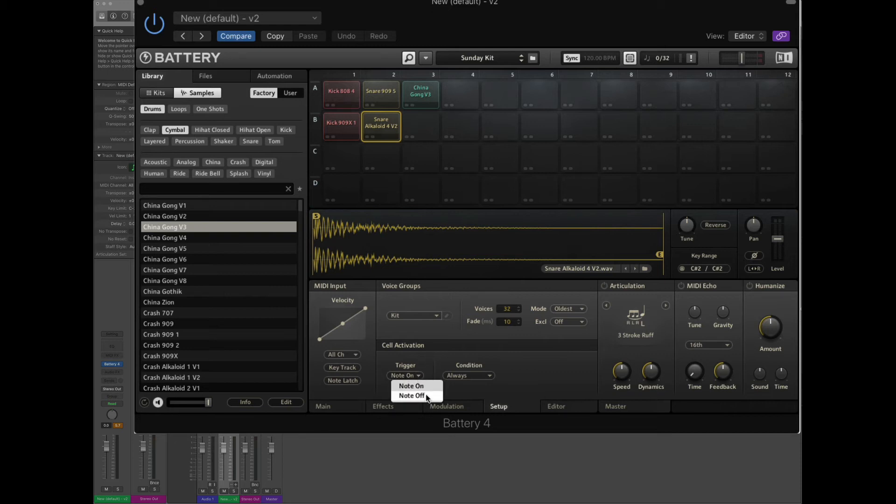
{"action": "left_click", "coordinate": [424, 363]}
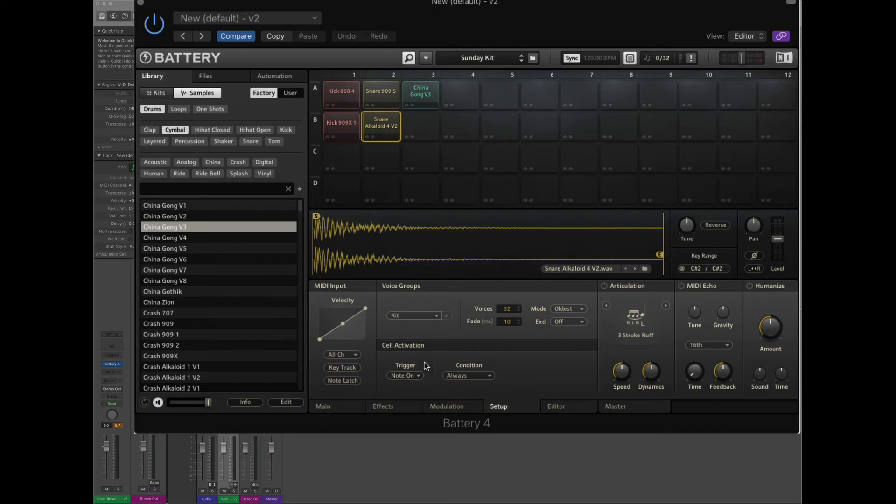
{"action": "left_click", "coordinate": [490, 377]}
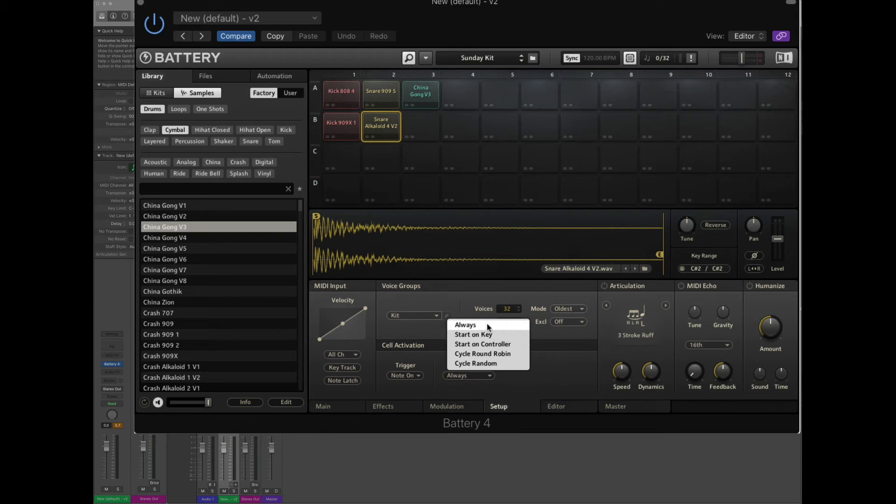
{"action": "left_click", "coordinate": [556, 371]}
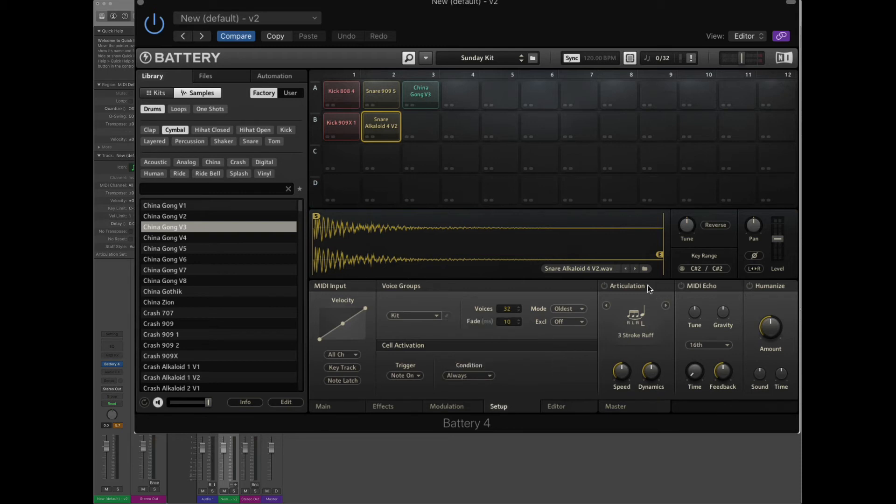
Step: Turn on Articulation with 3 Stroke Ruff for Snare Alkaloid 4 V2 and audition the cell repeatedly
{"action": "left_click", "coordinate": [604, 286]}
{"action": "left_click", "coordinate": [379, 122]}
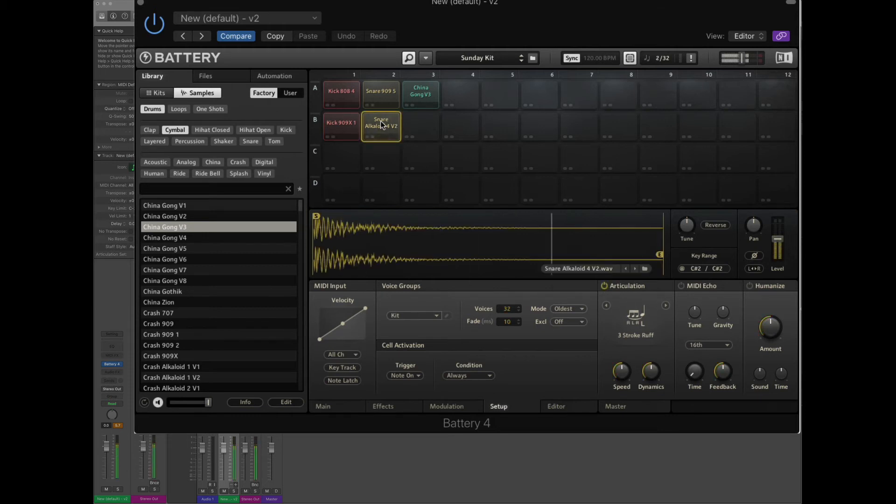
{"action": "left_click", "coordinate": [381, 123]}
{"action": "left_click", "coordinate": [380, 123]}
{"action": "left_click", "coordinate": [380, 121]}
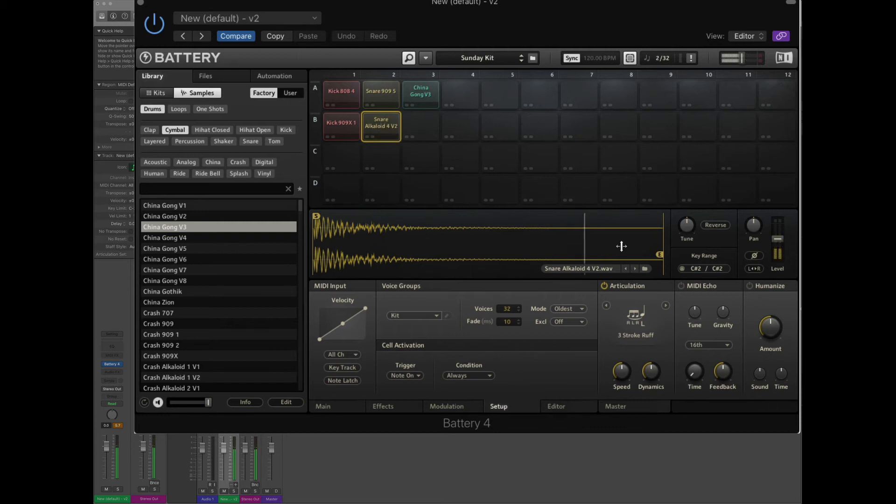
Step: Audition the other articulations, including Roll, Speed Roll, Release Stroke and Flam, choose Drag, and adjust its Speed
{"action": "left_click", "coordinate": [665, 306]}
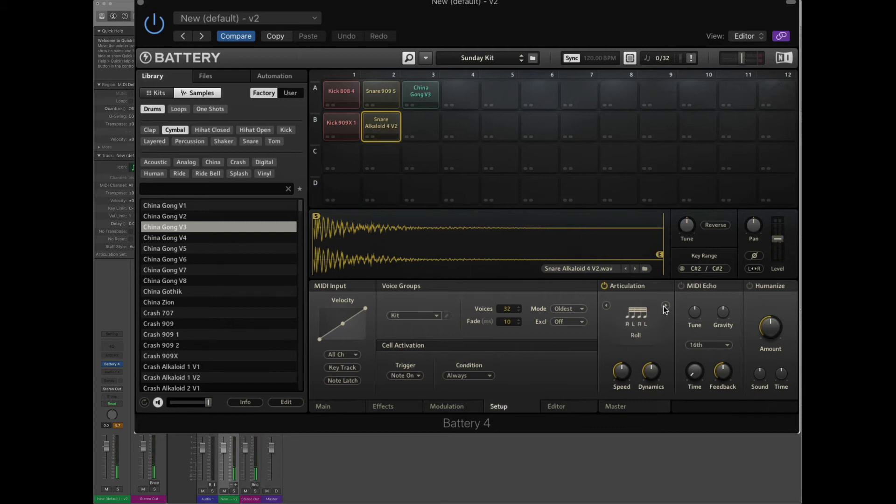
{"action": "left_click", "coordinate": [664, 306]}
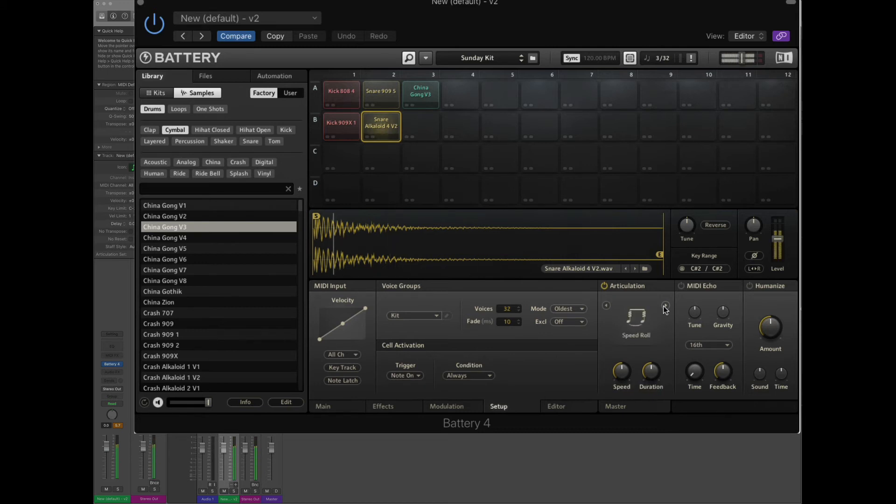
{"action": "left_click", "coordinate": [665, 306]}
{"action": "left_click", "coordinate": [665, 306]}
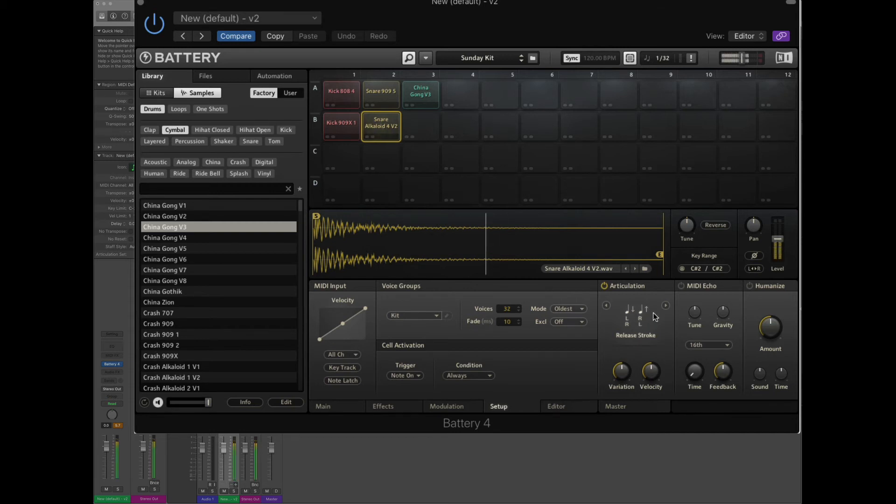
{"action": "left_click", "coordinate": [665, 306]}
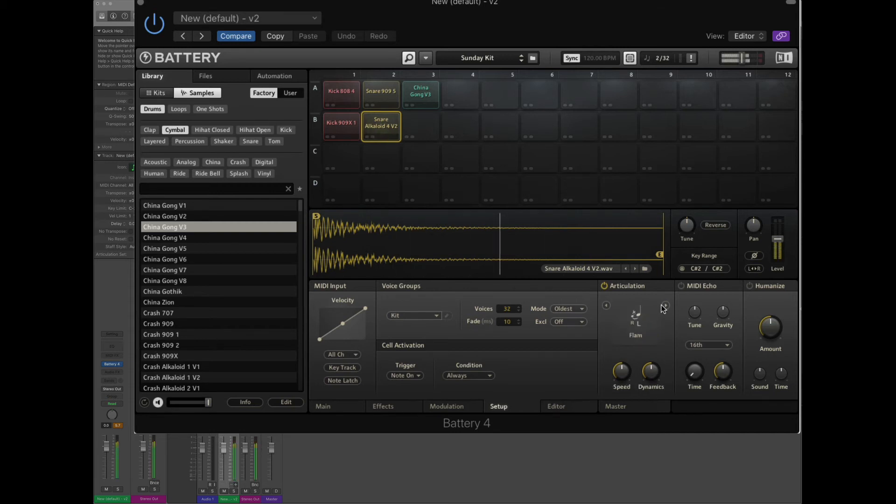
{"action": "left_click", "coordinate": [664, 306]}
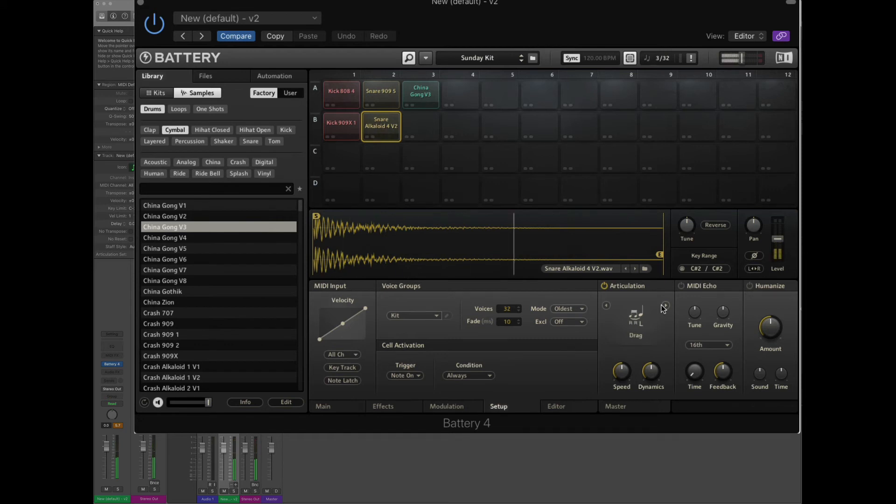
{"action": "left_click_drag", "start_coordinate": [621, 370], "coordinate": [651, 355]}
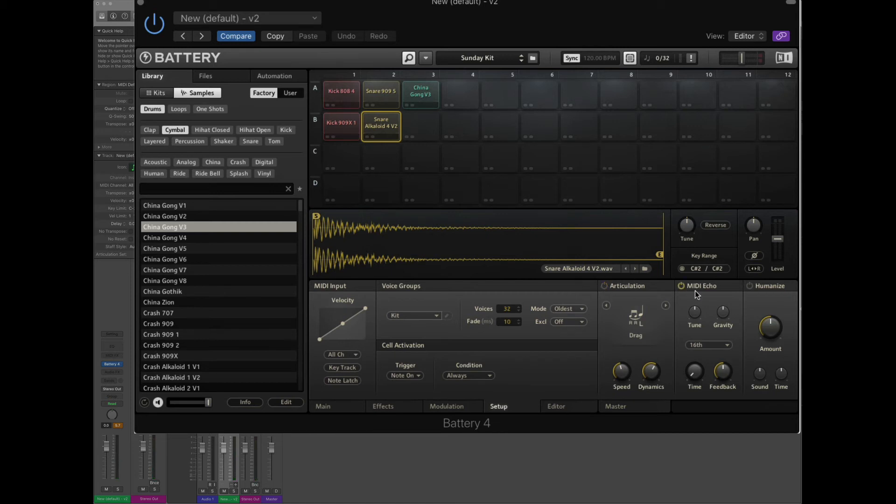
Step: Switch Snare Alkaloid 4 V2 from MIDI Echo to Humanize, try Sound at 100% and about -5%, and set Amount to 13%
{"action": "left_click", "coordinate": [681, 286]}
{"action": "left_click", "coordinate": [752, 287]}
{"action": "mouse_move", "coordinate": [777, 326]}
{"action": "mouse_move", "coordinate": [786, 378]}
{"action": "left_click_drag", "start_coordinate": [758, 376], "coordinate": [759, 327]}
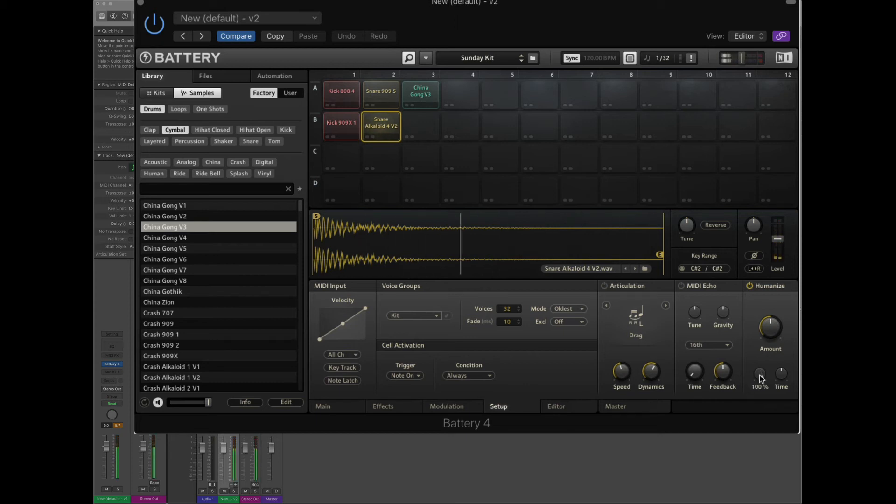
{"action": "left_click_drag", "start_coordinate": [759, 378], "coordinate": [760, 427]}
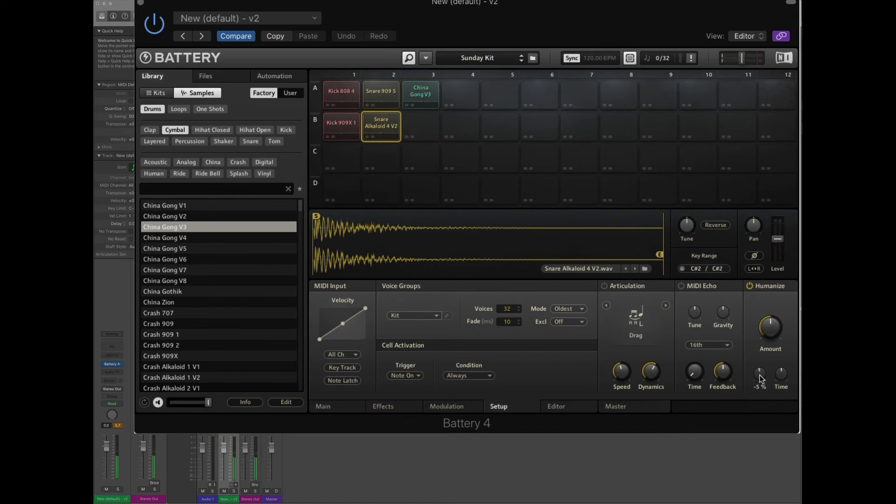
{"action": "left_click_drag", "start_coordinate": [770, 327], "coordinate": [771, 356]}
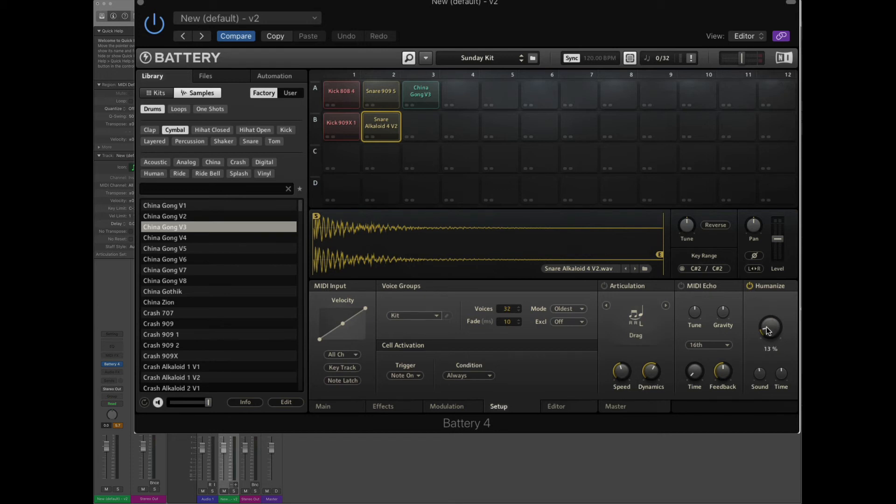
Step: Try shortening the edit range of Snare Alkaloid 4 V2 in the sample editor, and restore it to the full sample
{"action": "left_click", "coordinate": [559, 406]}
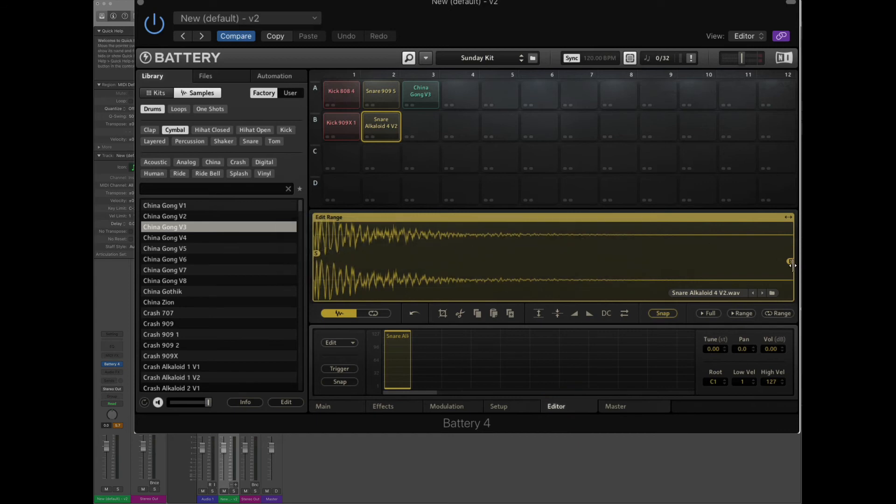
{"action": "left_click_drag", "start_coordinate": [790, 264], "coordinate": [645, 275]}
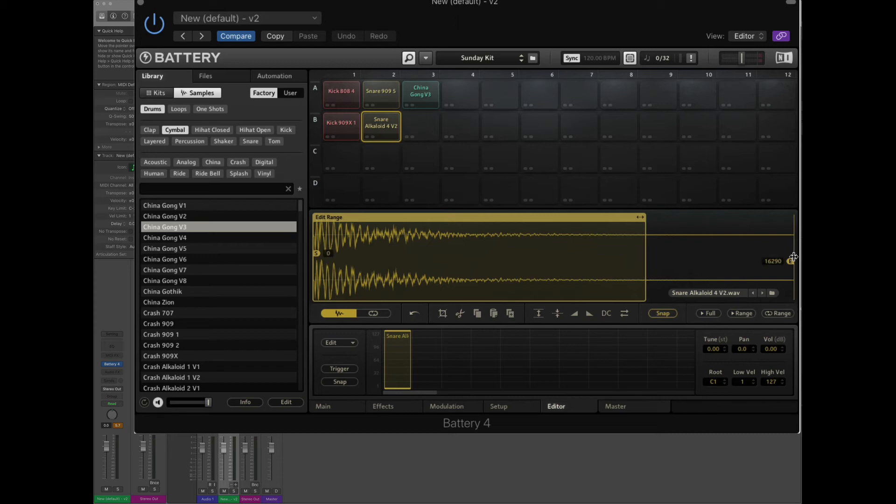
{"action": "mouse_move", "coordinate": [794, 259]}
{"action": "left_mouse_down"}
{"action": "mouse_move", "coordinate": [449, 278]}
{"action": "mouse_move", "coordinate": [794, 262]}
{"action": "left_mouse_up"}
{"action": "mouse_move", "coordinate": [317, 253]}
{"action": "left_mouse_down"}
{"action": "mouse_move", "coordinate": [510, 254]}
{"action": "mouse_move", "coordinate": [307, 269]}
{"action": "left_mouse_up"}
{"action": "double_click", "coordinate": [476, 261]}
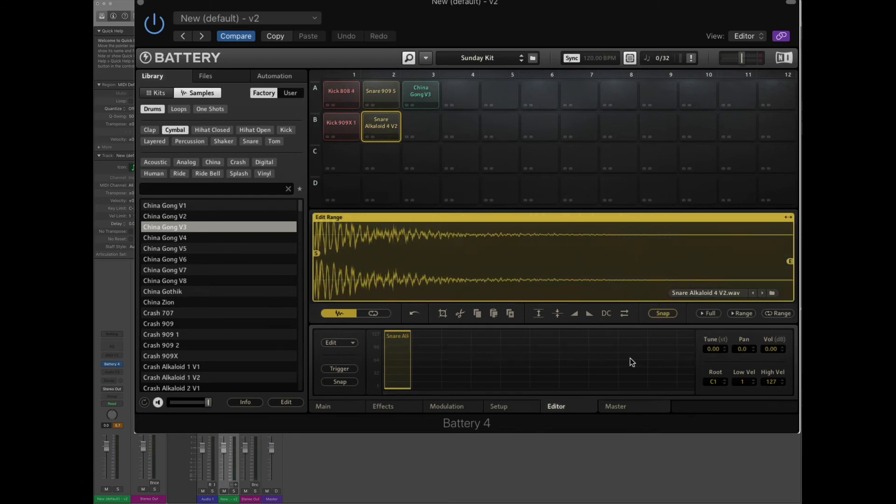
Step: Reverse the Snare Alkaloid 4 V2 sample several times, finishing in its original direction
{"action": "left_click", "coordinate": [625, 313]}
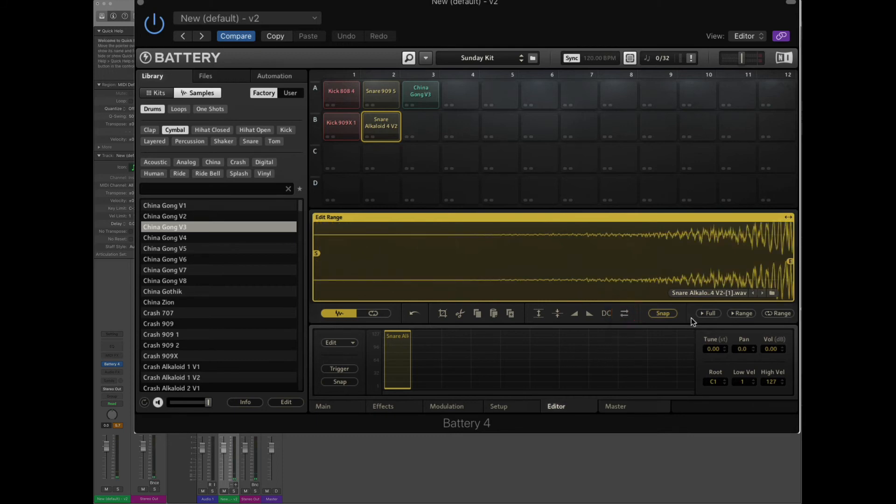
{"action": "left_click", "coordinate": [624, 313]}
{"action": "left_click", "coordinate": [624, 313]}
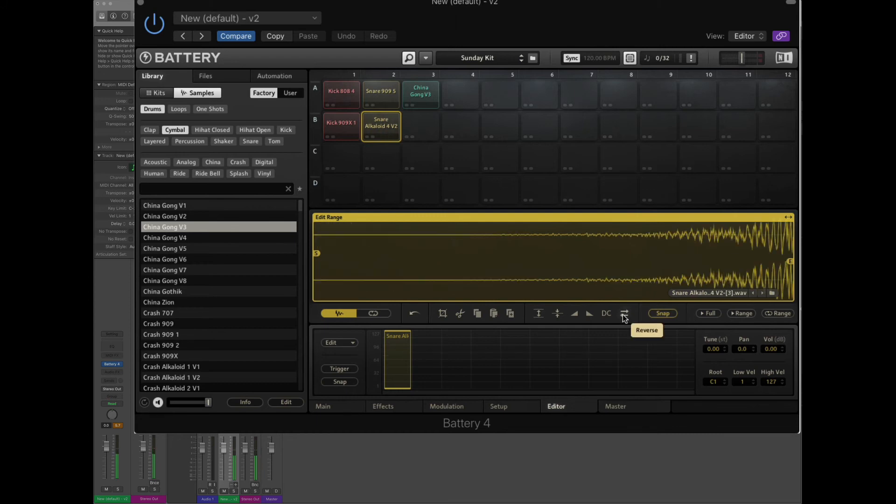
{"action": "left_click", "coordinate": [624, 313]}
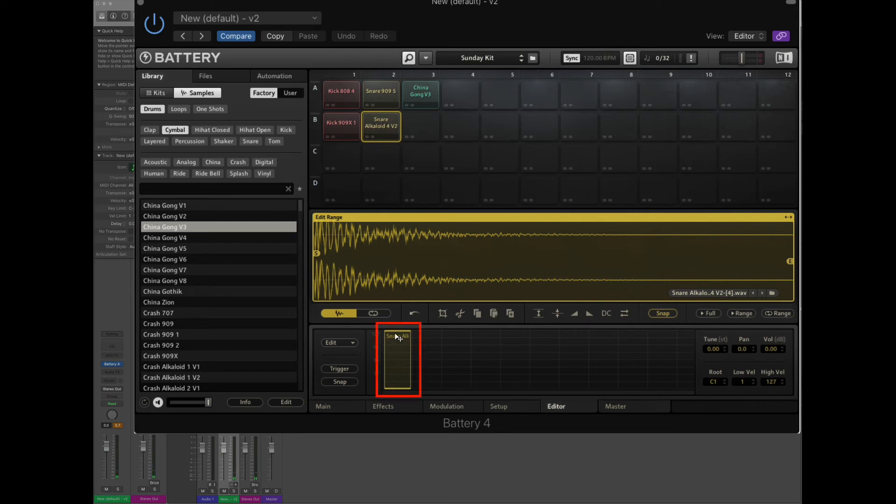
Step: Set the Snare Alkaloid layer's high velocity to 69 and add the library sample Snare Session 2 V15 as a second layer
{"action": "mouse_move", "coordinate": [400, 346]}
{"action": "left_mouse_down"}
{"action": "mouse_move", "coordinate": [402, 364]}
{"action": "mouse_move", "coordinate": [404, 356]}
{"action": "left_mouse_up"}
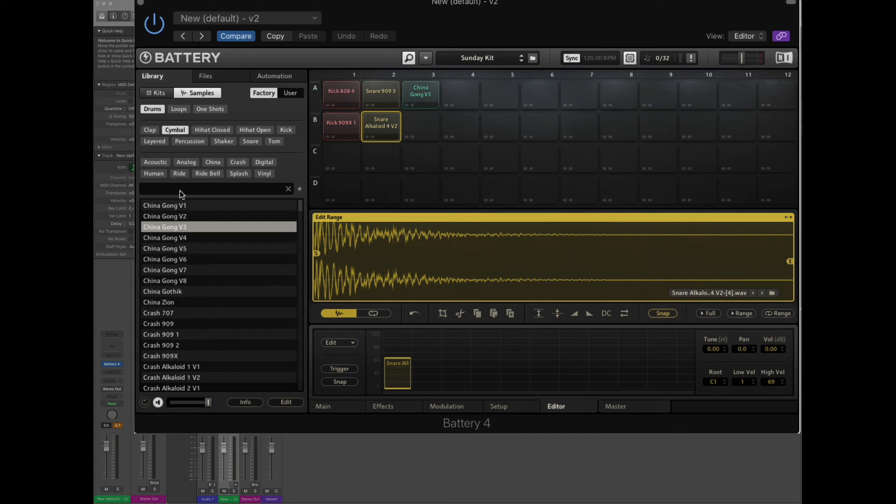
{"action": "left_click", "coordinate": [251, 141]}
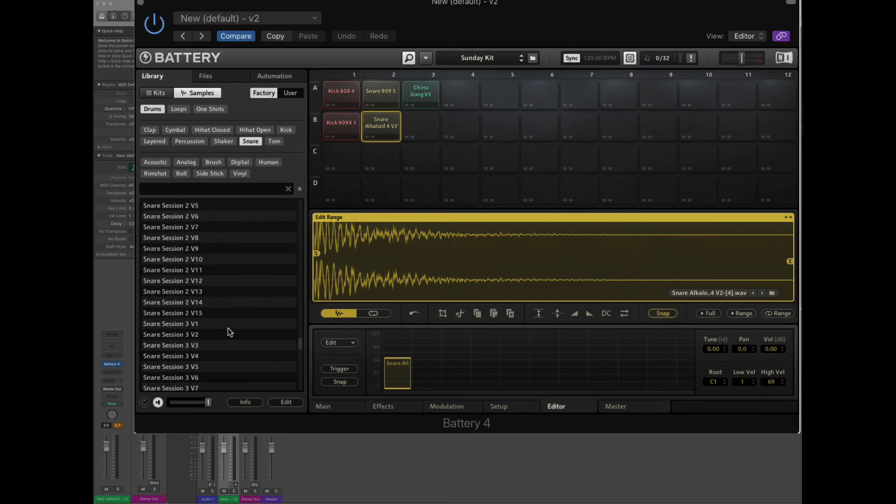
{"action": "left_click", "coordinate": [176, 313]}
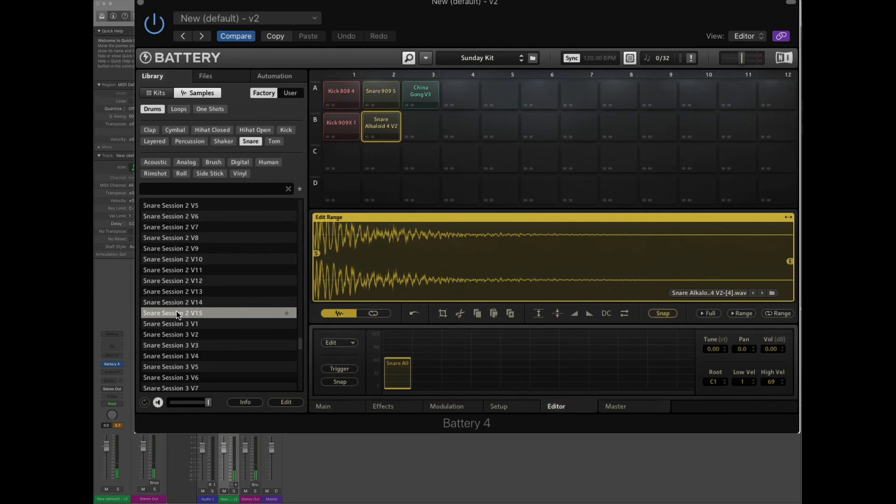
{"action": "left_click_drag", "start_coordinate": [177, 312], "coordinate": [399, 325]}
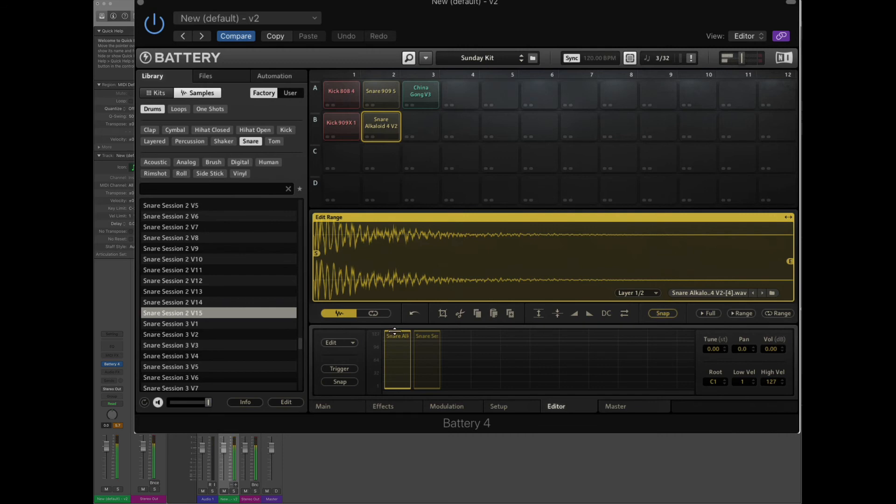
Step: Split the two snare layers by velocity, limiting Snare Alkaloid to the lower range and setting Snare Session 2 V15's low velocity to 71
{"action": "left_click_drag", "start_coordinate": [395, 332], "coordinate": [427, 327]}
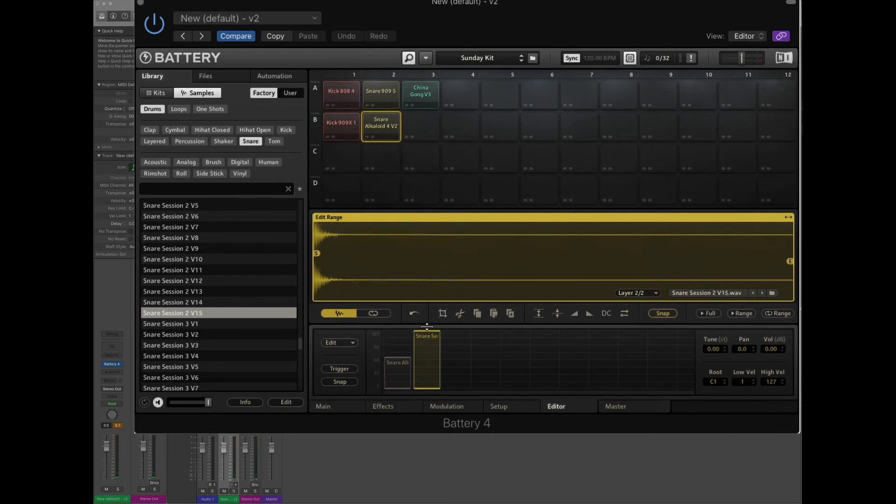
{"action": "left_click_drag", "start_coordinate": [428, 389], "coordinate": [429, 356]}
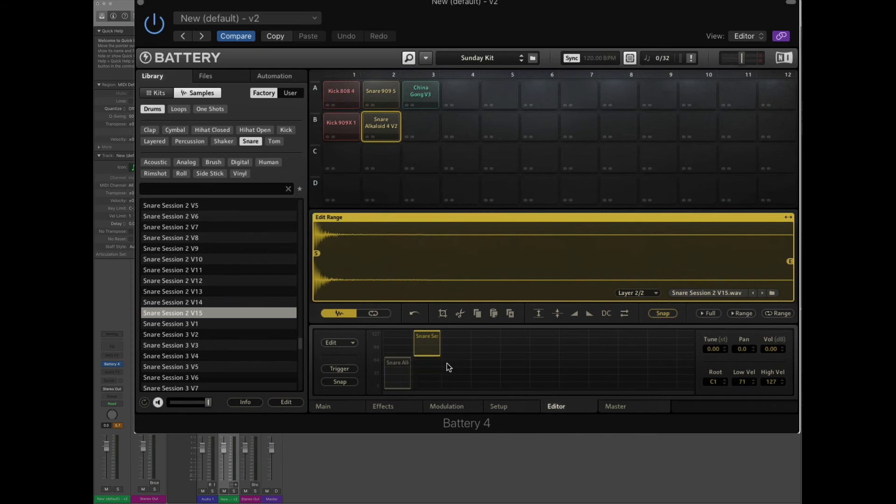
{"action": "left_click", "coordinate": [391, 377]}
Step: Extend both snare layers in the mapping area to the full velocity range, from 1 to 127
{"action": "left_click_drag", "start_coordinate": [436, 357], "coordinate": [442, 425]}
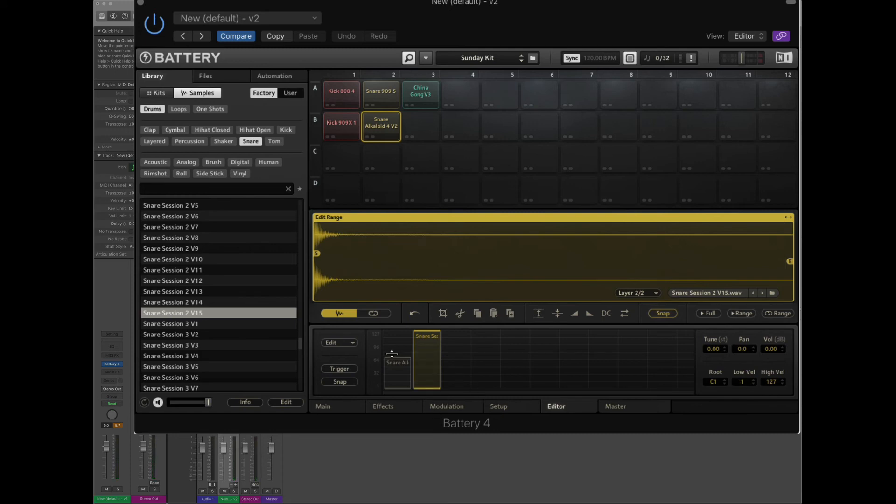
{"action": "left_click_drag", "start_coordinate": [393, 356], "coordinate": [391, 322]}
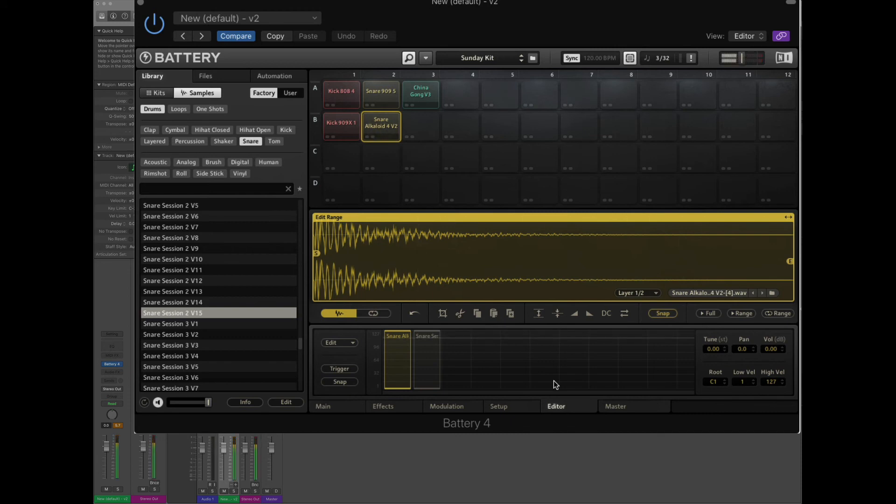
Step: Alternate between the two snare layers to compare their waveforms and their tune, pan, volume, root and velocity settings
{"action": "left_click", "coordinate": [416, 365]}
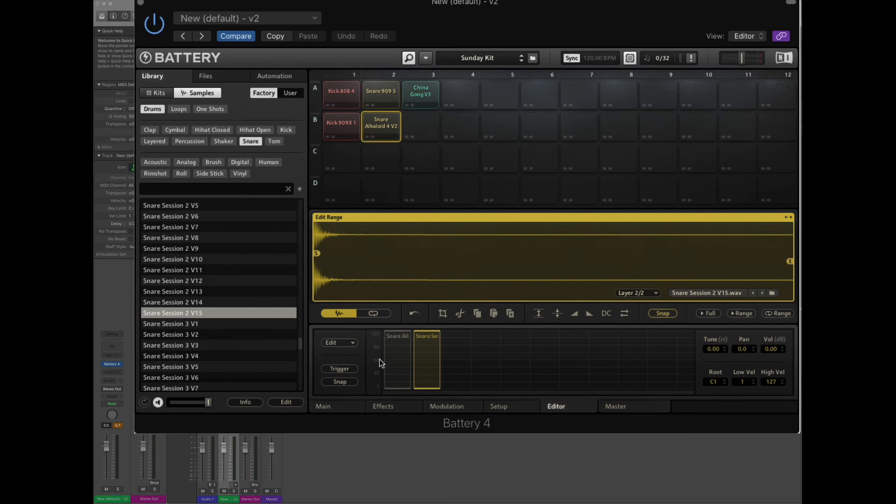
{"action": "left_click", "coordinate": [397, 357]}
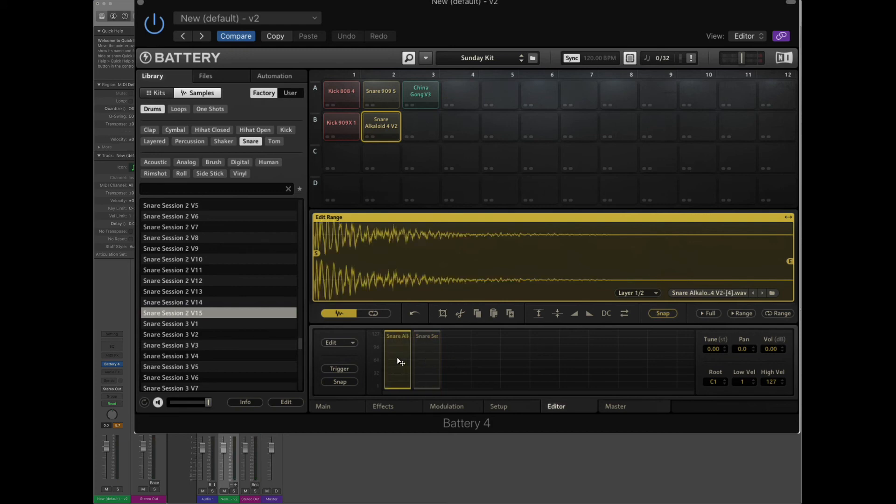
{"action": "left_click", "coordinate": [431, 359]}
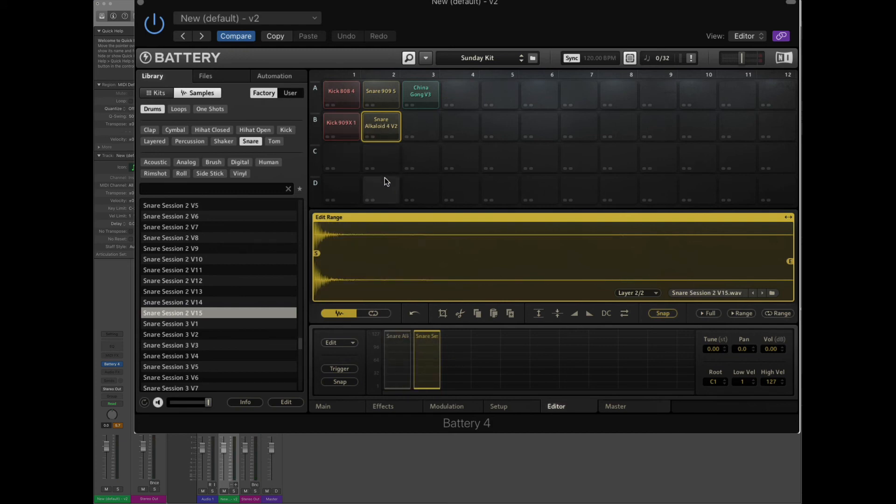
{"action": "left_click", "coordinate": [398, 359]}
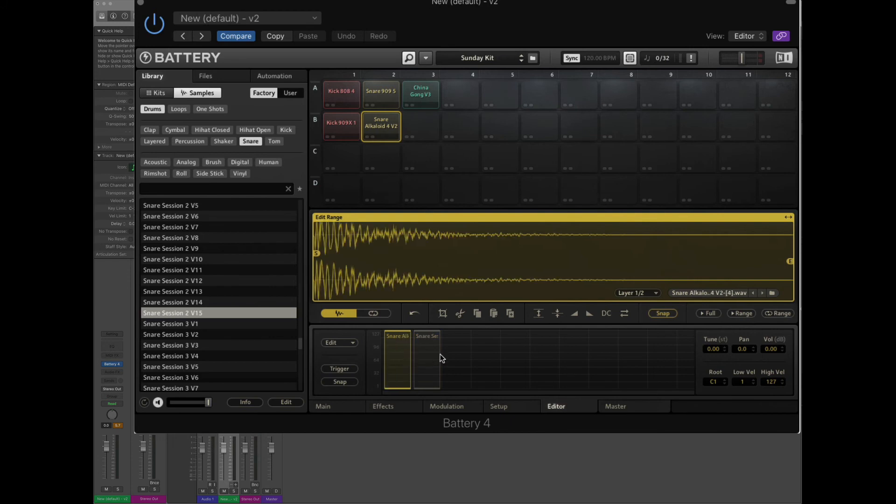
{"action": "left_click", "coordinate": [430, 361]}
{"action": "left_click", "coordinate": [399, 364]}
{"action": "left_click", "coordinate": [431, 360]}
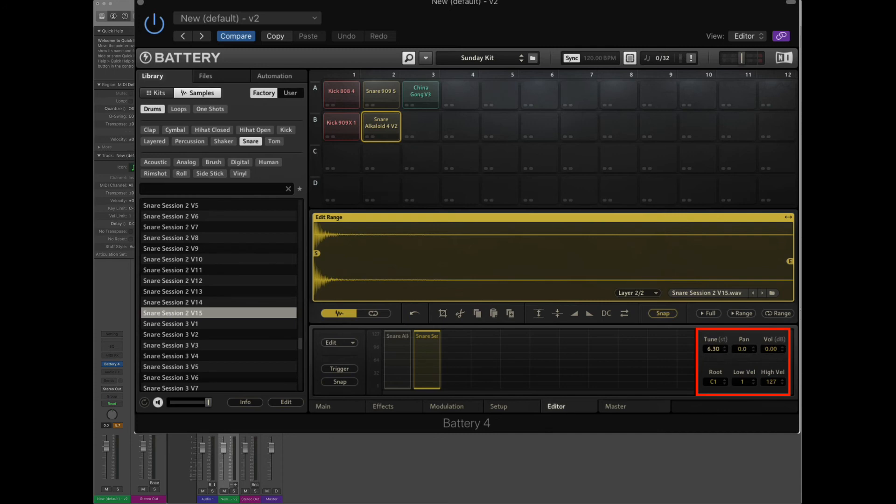
{"action": "left_click", "coordinate": [398, 357]}
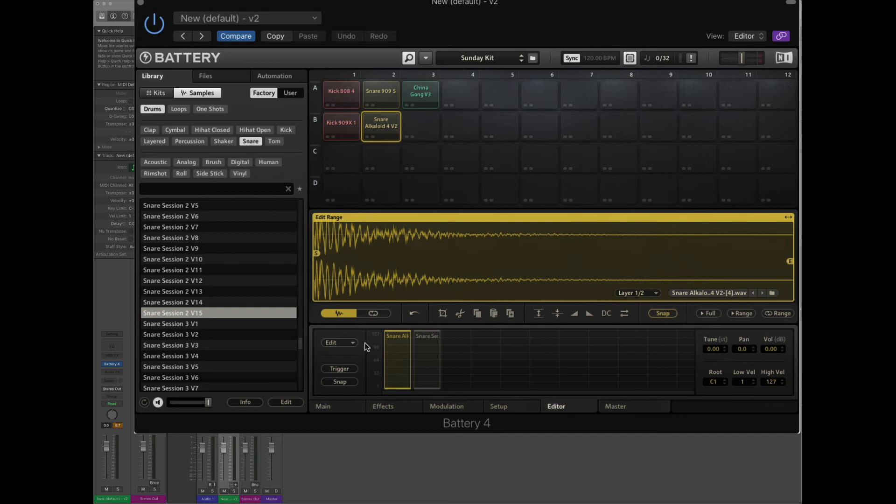
{"action": "left_click", "coordinate": [429, 351]}
{"action": "left_click", "coordinate": [408, 355]}
{"action": "left_click", "coordinate": [427, 356]}
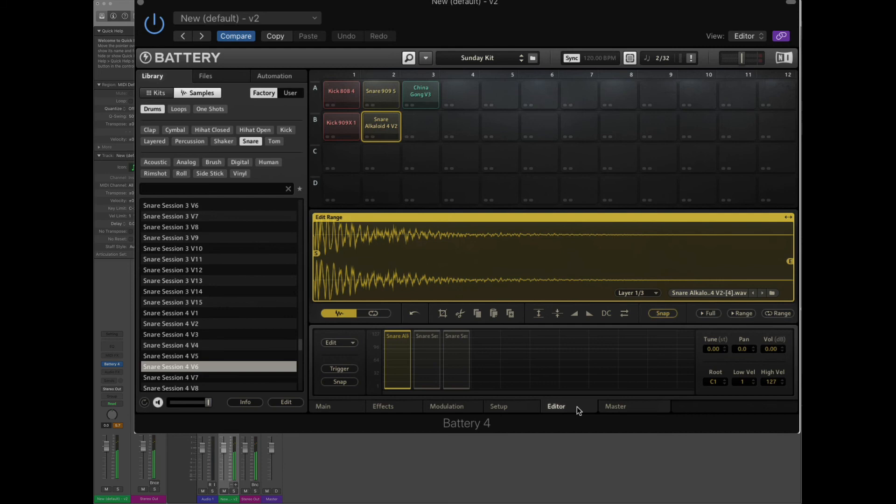
Step: Examine the Master page's buses, reverb, delay and effect modules, comparing it with the cell's Main page
{"action": "left_click", "coordinate": [633, 409]}
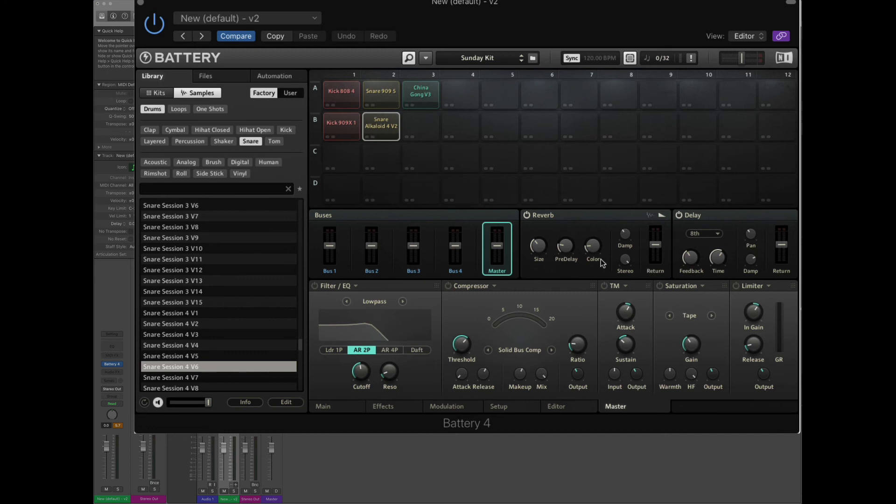
{"action": "left_click", "coordinate": [328, 409]}
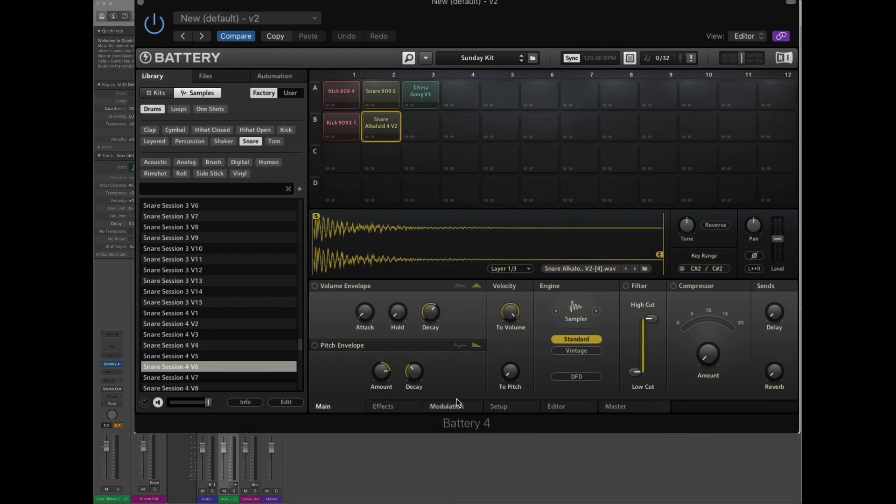
{"action": "left_click", "coordinate": [625, 406]}
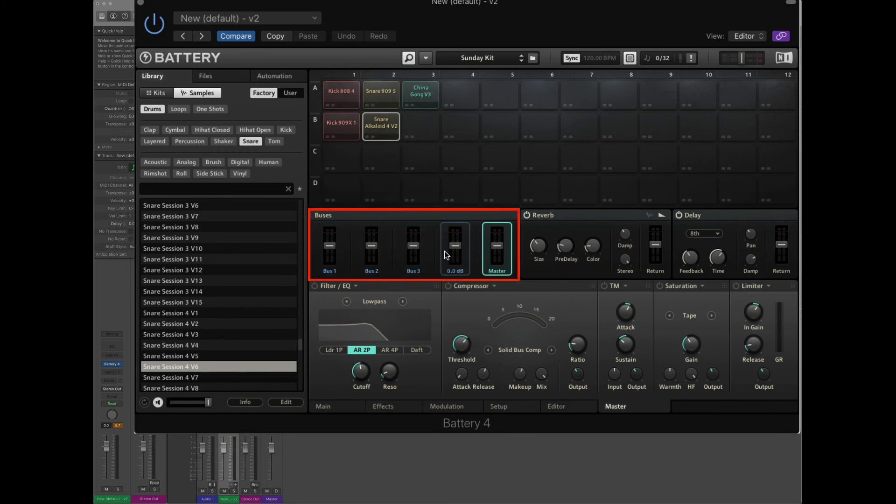
{"action": "mouse_move", "coordinate": [340, 253]}
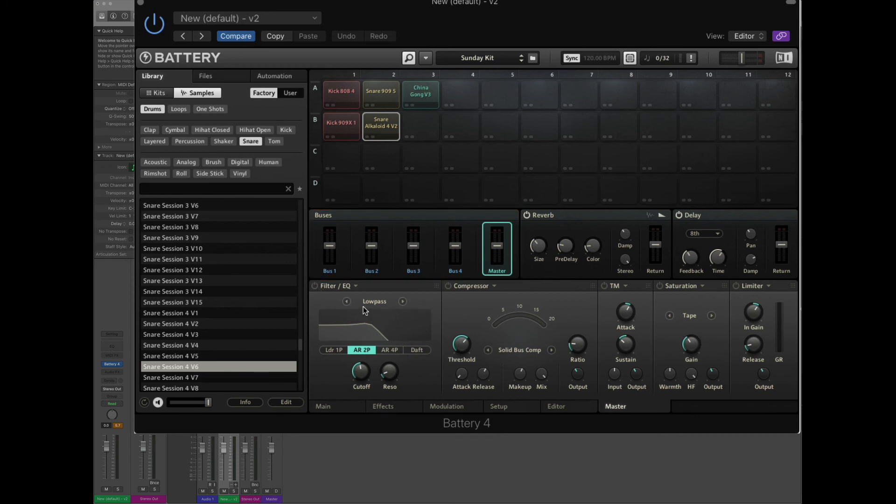
{"action": "left_click", "coordinate": [313, 286]}
{"action": "left_click", "coordinate": [426, 59]}
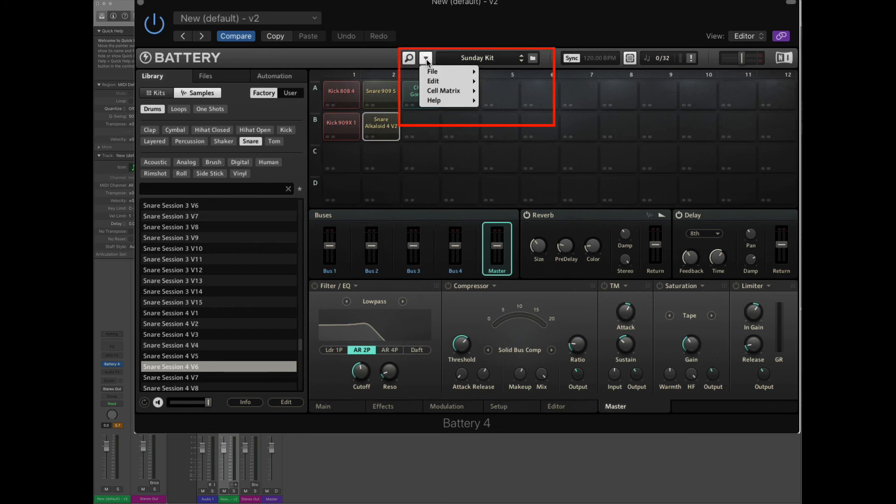
{"action": "mouse_move", "coordinate": [450, 71]}
{"action": "left_click", "coordinate": [578, 97]}
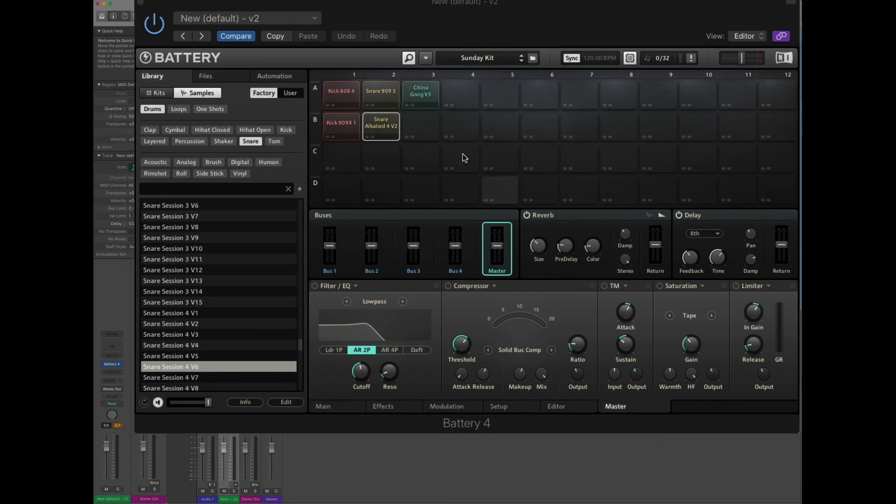
{"action": "left_click", "coordinate": [346, 116]}
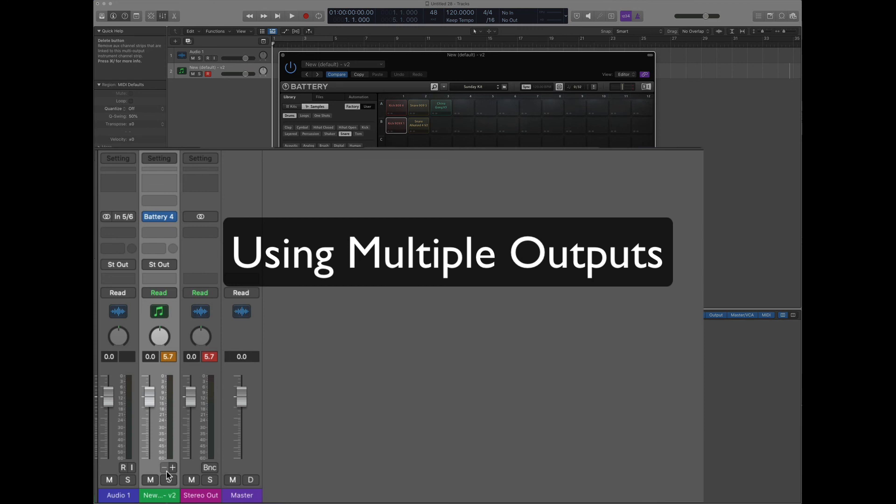
Step: Switch to the Logic Pro mixer, load Battery 4 as Multi-Output (16xStereo), and add two aux channels for its extra outputs
{"action": "left_click", "coordinate": [172, 215]}
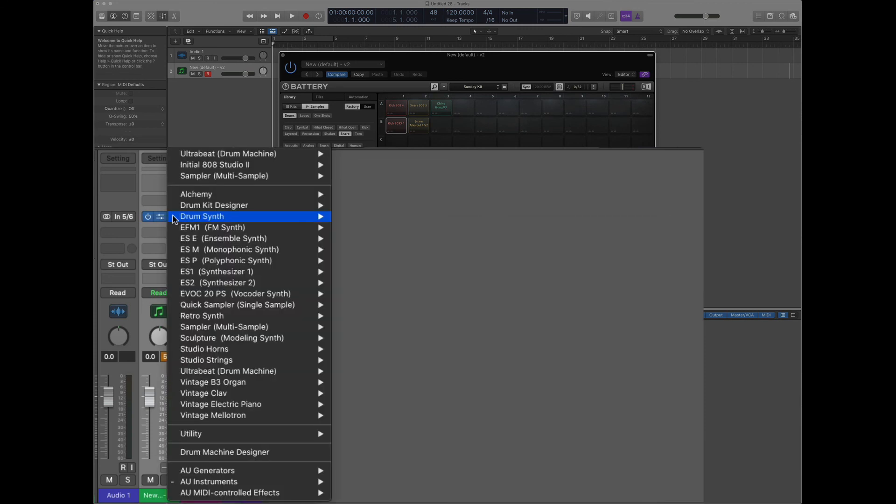
{"action": "mouse_move", "coordinate": [242, 485]}
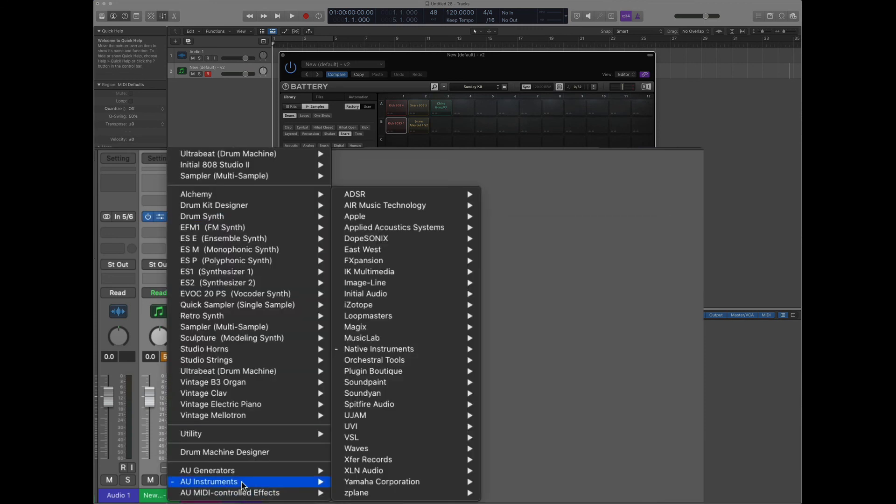
{"action": "mouse_move", "coordinate": [400, 349]}
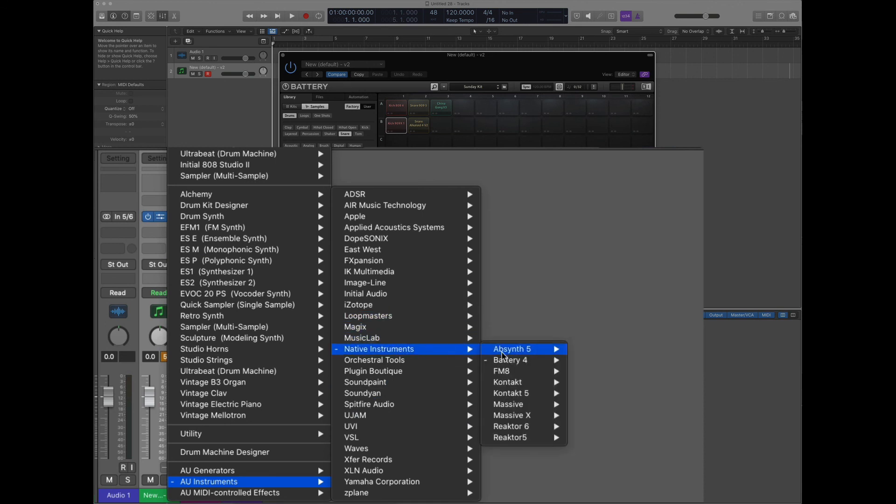
{"action": "mouse_move", "coordinate": [515, 360]}
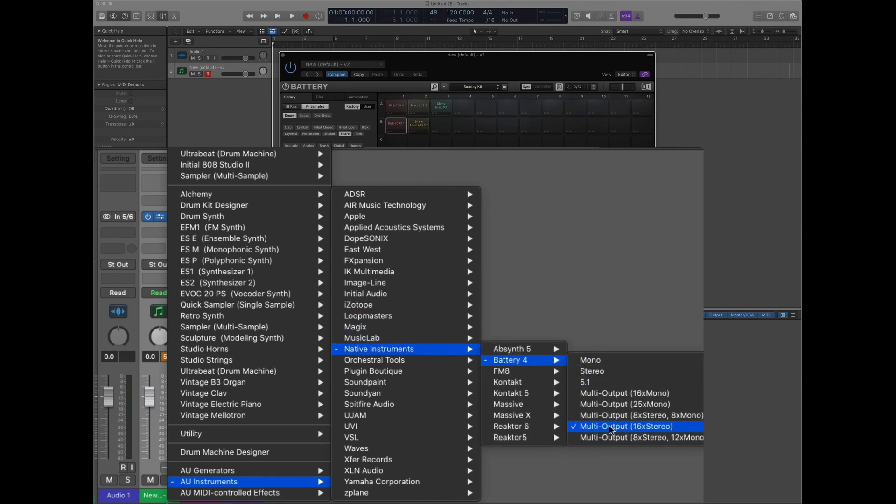
{"action": "left_click", "coordinate": [669, 427]}
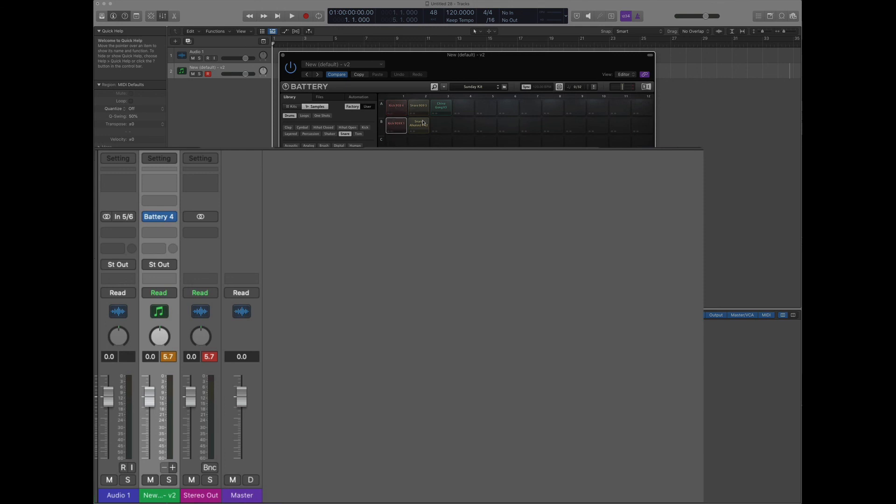
{"action": "left_click", "coordinate": [172, 468]}
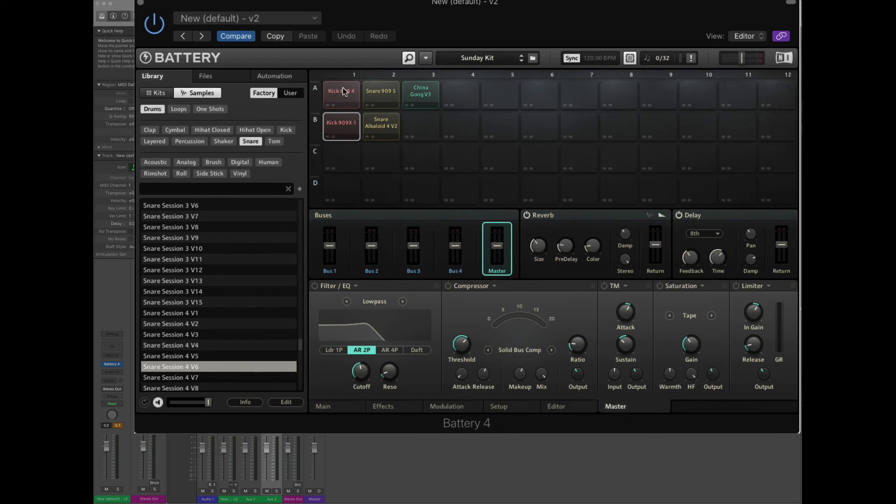
Step: Back in Battery 4, route the Kick 808 4 and Kick 909X 1 cells to the Master direct output
{"action": "right_click", "coordinate": [339, 94]}
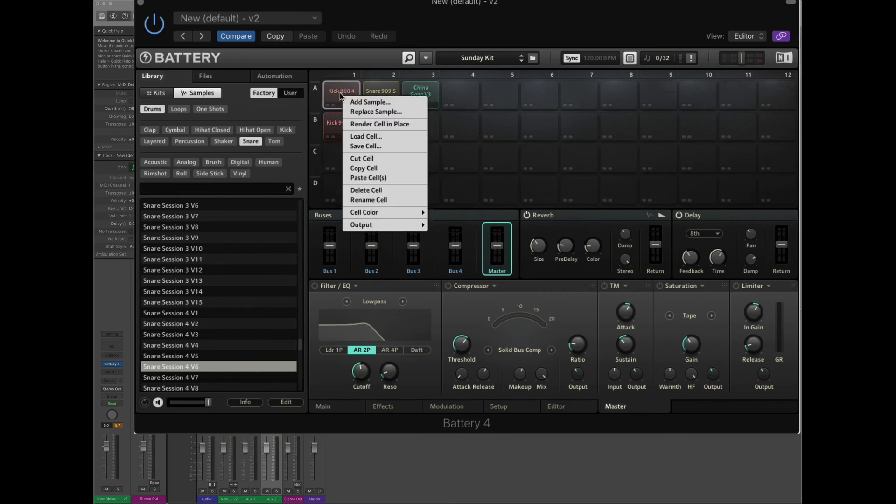
{"action": "mouse_move", "coordinate": [366, 226]}
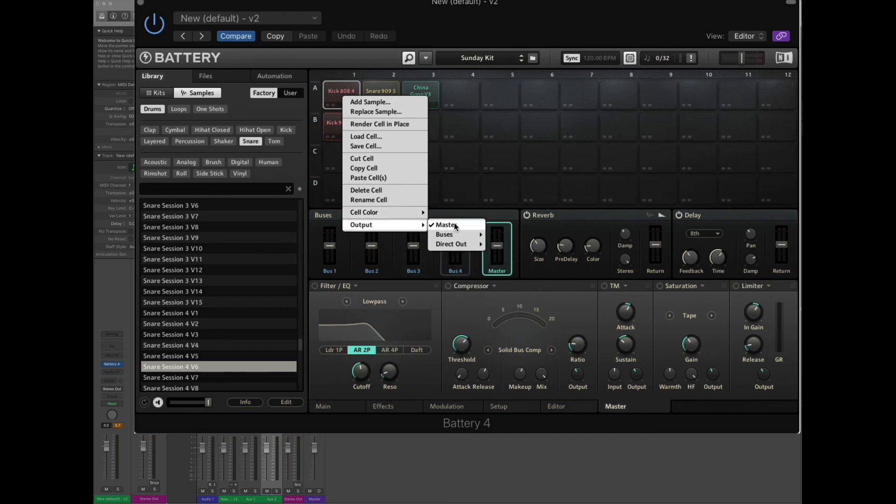
{"action": "mouse_move", "coordinate": [466, 233]}
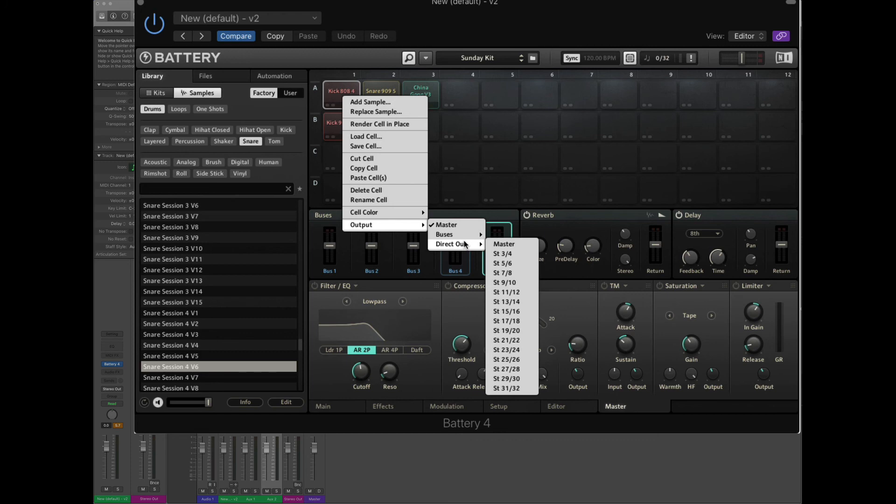
{"action": "left_click", "coordinate": [518, 243]}
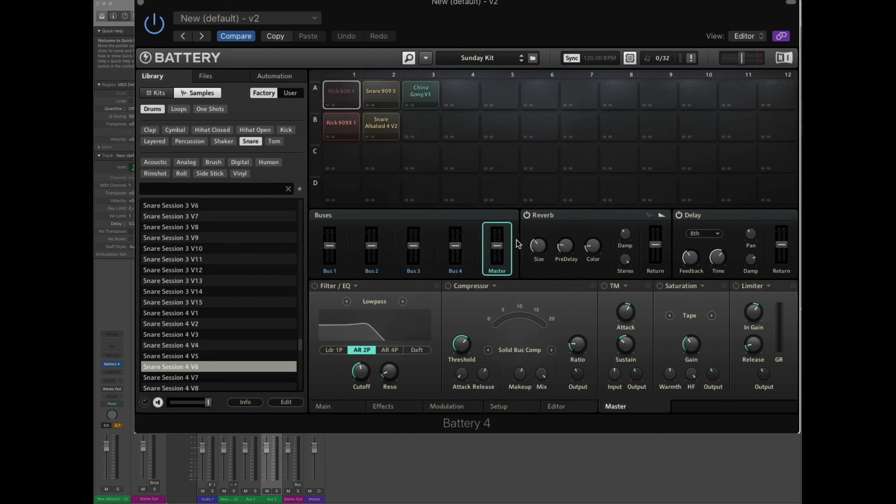
{"action": "left_click", "coordinate": [347, 125]}
{"action": "right_click", "coordinate": [347, 125]}
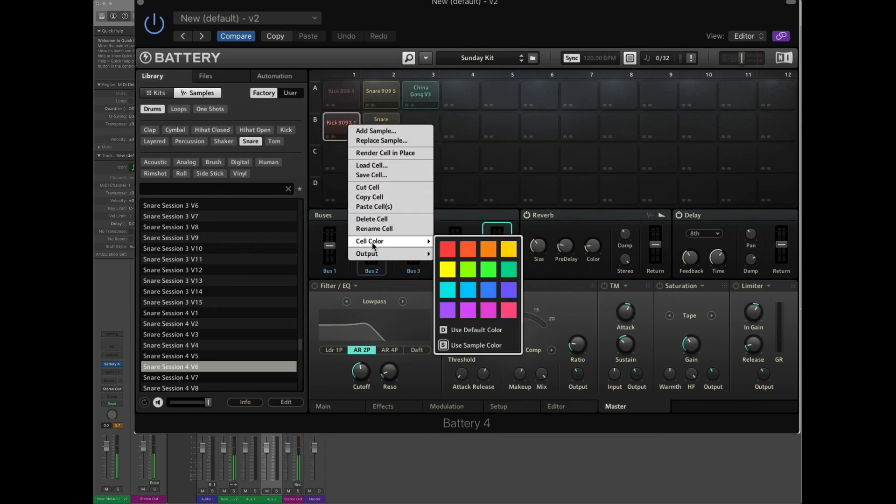
{"action": "mouse_move", "coordinate": [372, 253]}
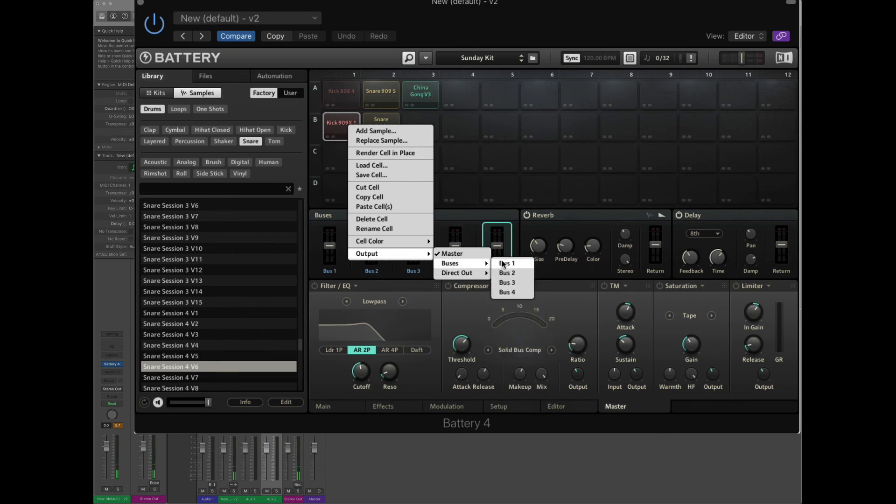
{"action": "mouse_move", "coordinate": [483, 275]}
{"action": "left_click", "coordinate": [510, 265]}
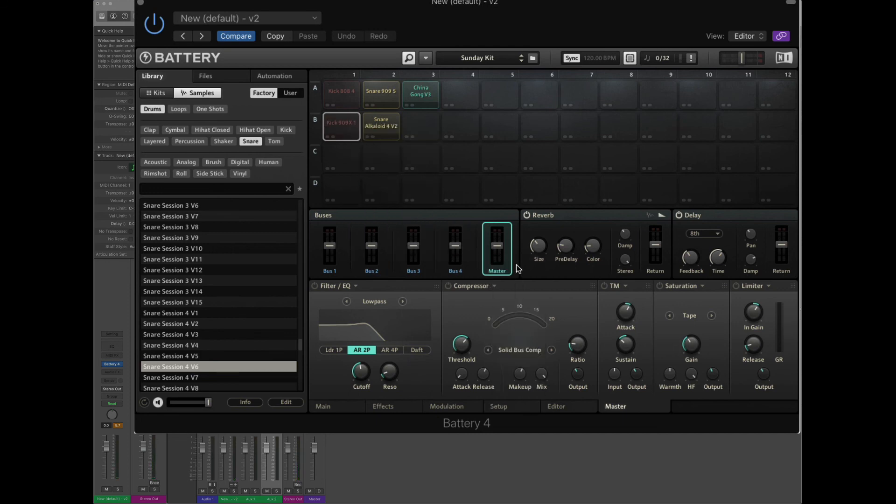
Step: Route the Snare 909 5 and Snare Alkaloid 4 V2 cells to the St 3/4 direct output
{"action": "left_click", "coordinate": [376, 97]}
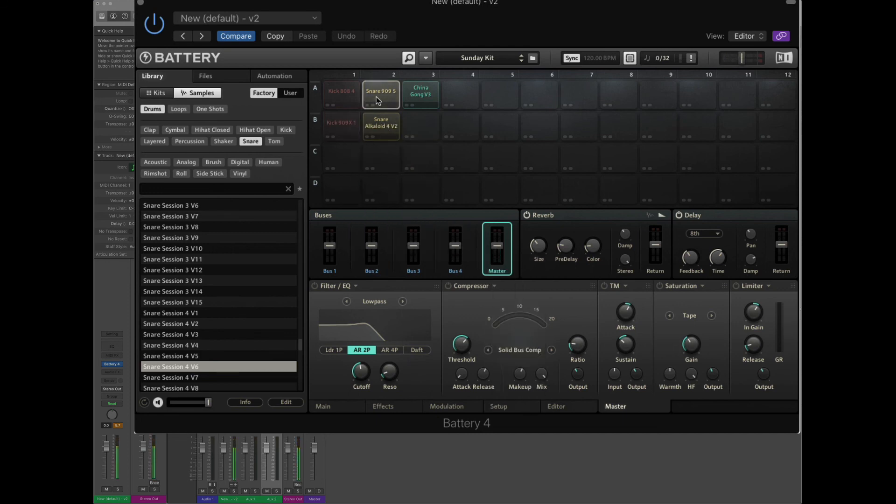
{"action": "right_click", "coordinate": [376, 96]}
{"action": "mouse_move", "coordinate": [410, 229]}
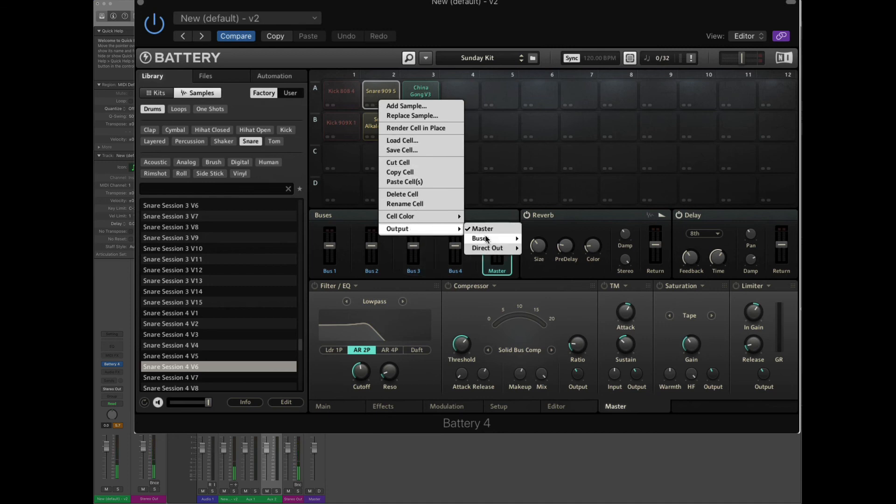
{"action": "left_click", "coordinate": [546, 258]}
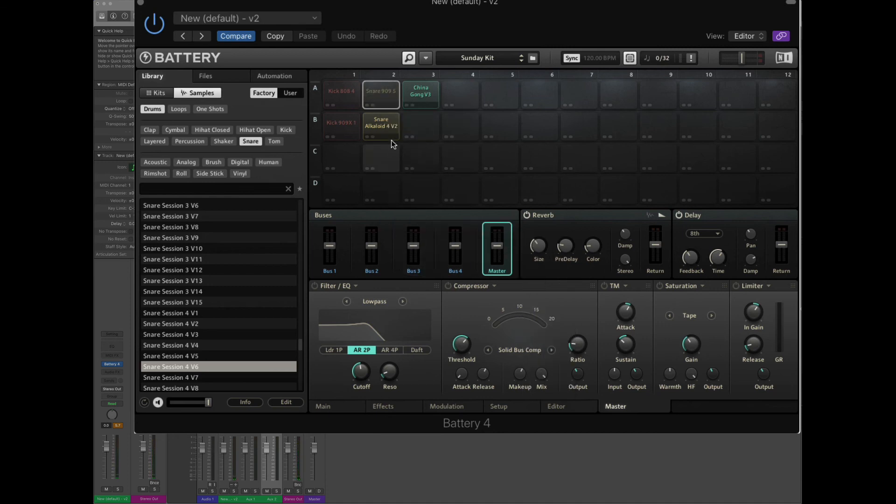
{"action": "left_click", "coordinate": [385, 125]}
{"action": "right_click", "coordinate": [385, 122]}
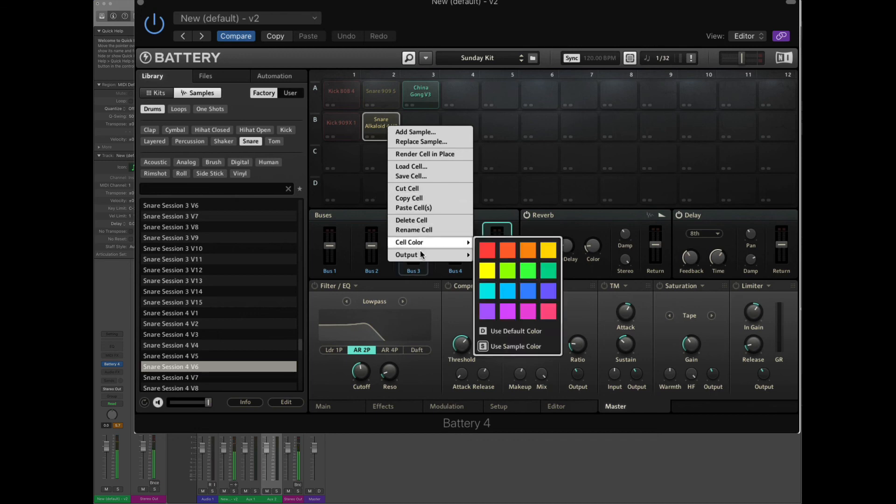
{"action": "mouse_move", "coordinate": [419, 252]}
{"action": "mouse_move", "coordinate": [498, 274]}
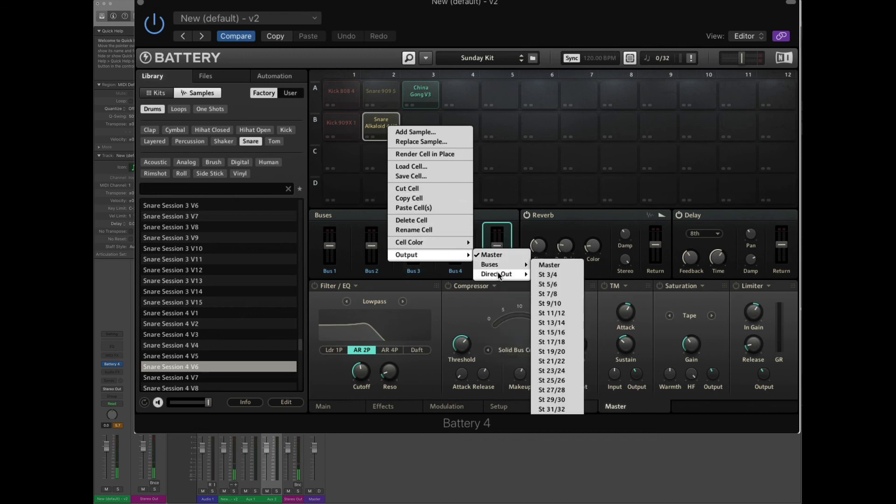
{"action": "left_click", "coordinate": [544, 275]}
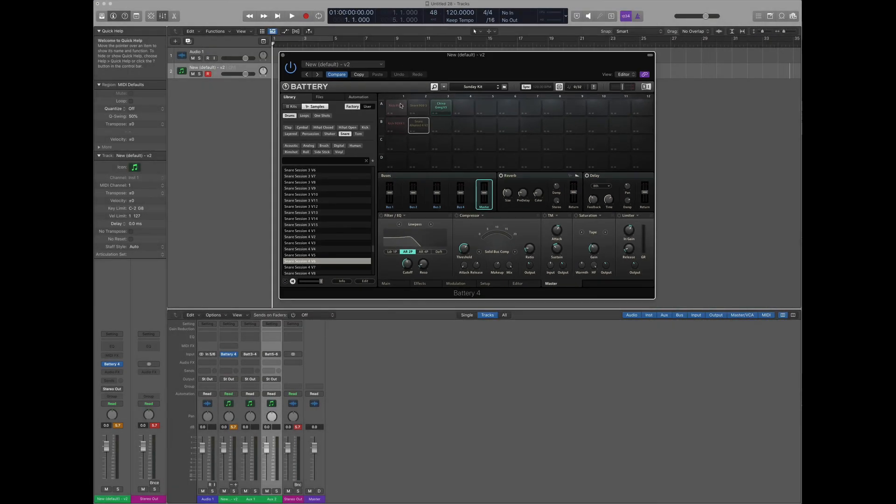
Step: Audition the Kick 909X 1 and Snare Alkaloid 4 V2 cells to check their mixer channels, and rename the Aux 1 channel SD
{"action": "left_click", "coordinate": [399, 123]}
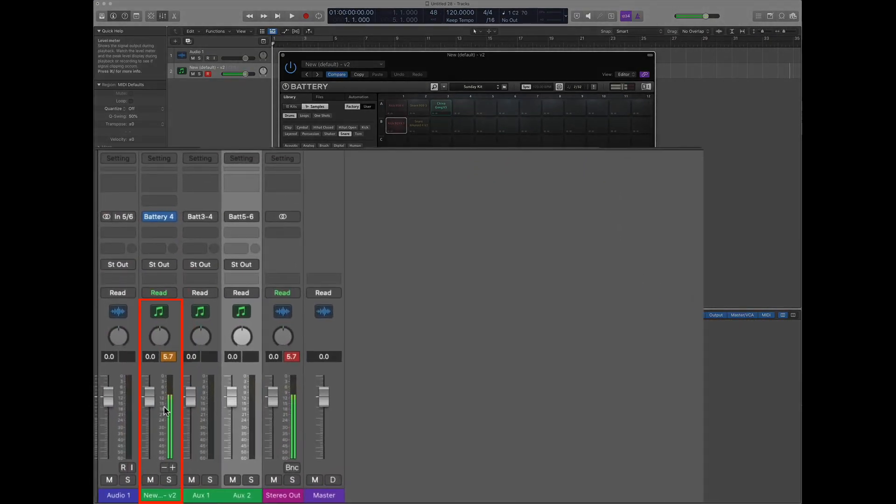
{"action": "left_click", "coordinate": [418, 125]}
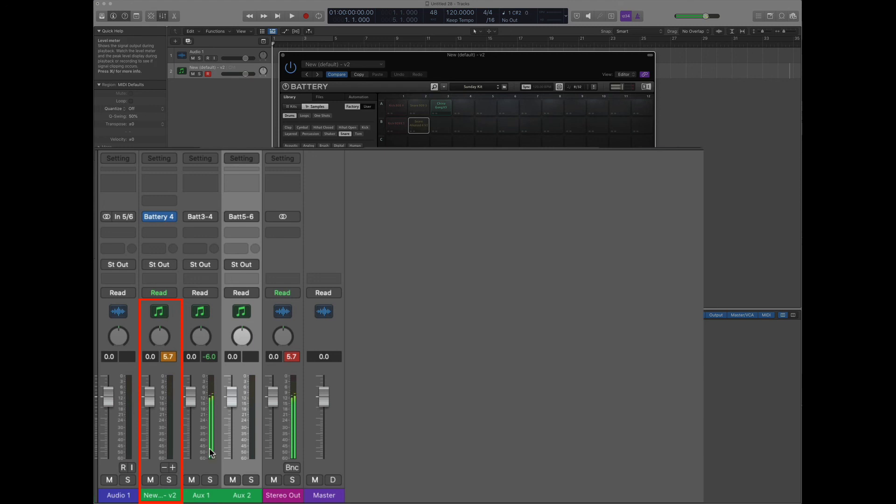
{"action": "double_click", "coordinate": [205, 495]}
{"action": "type", "text": "SD"}
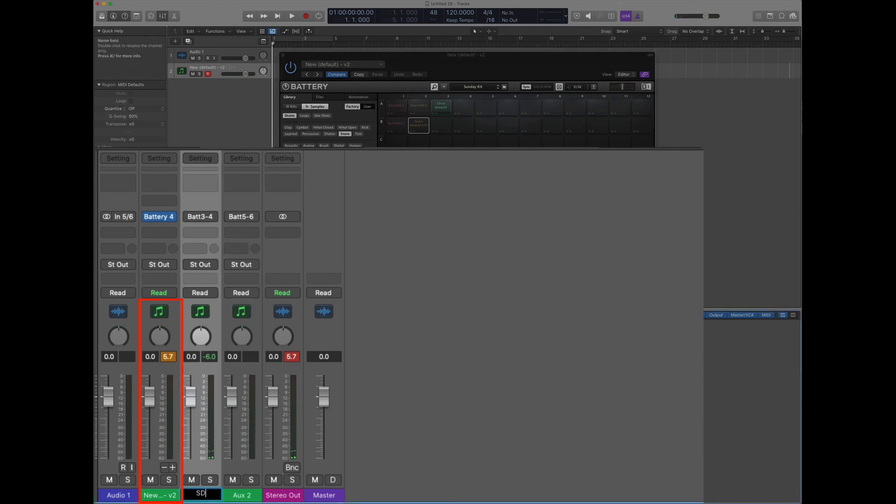
{"action": "key", "text": "Return"}
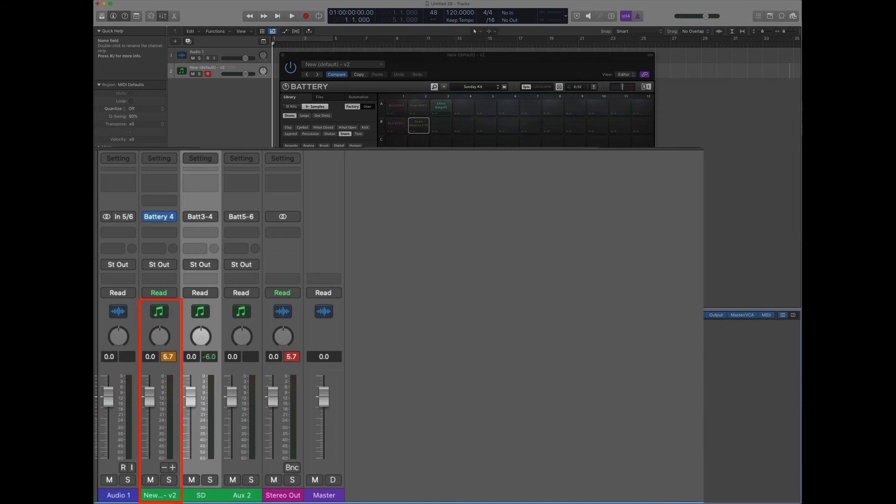
Step: Rename the Aux 2 mixer channel Cymbals
{"action": "double_click", "coordinate": [242, 494]}
{"action": "type", "text": "Cymbals"}
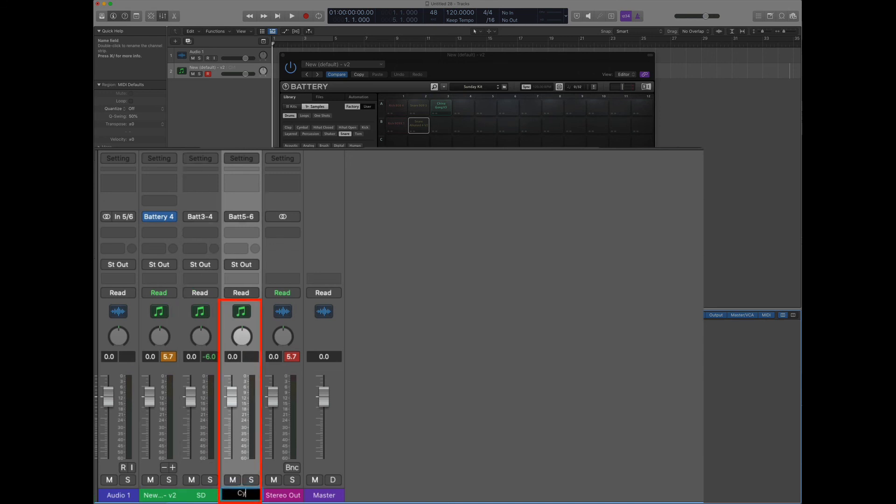
{"action": "key", "text": "Return"}
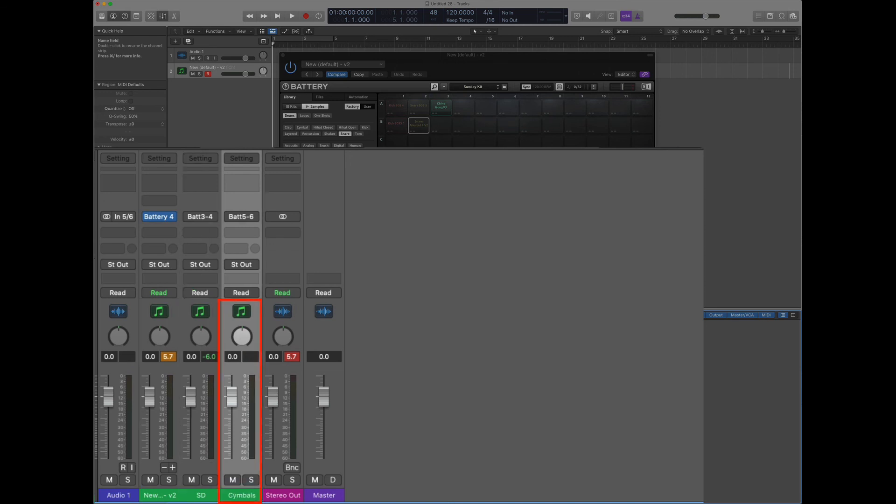
Step: Back in Battery 4, route the China Gong V3 cell to the St 5/6 direct output
{"action": "key", "text": "x"}
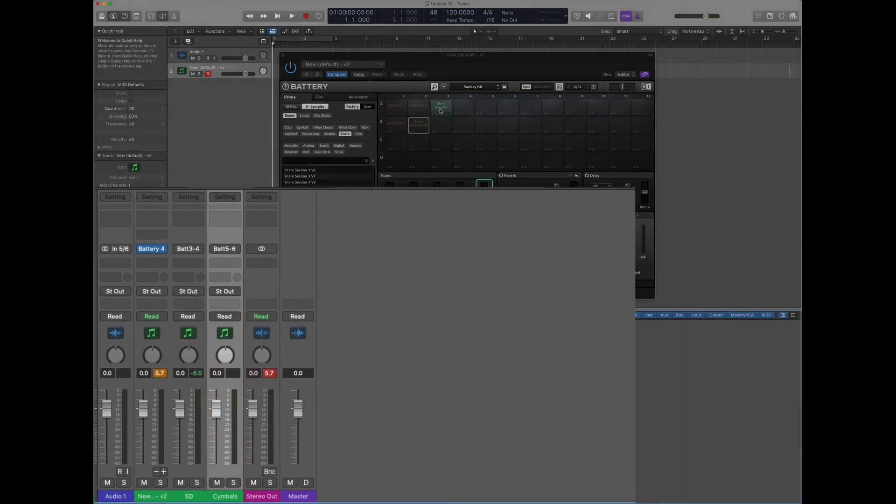
{"action": "right_click", "coordinate": [440, 111]}
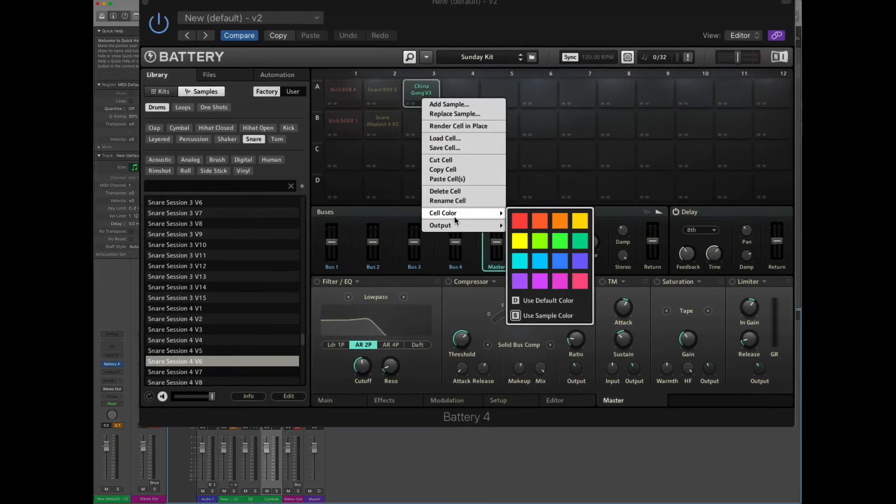
{"action": "mouse_move", "coordinate": [460, 183]}
{"action": "mouse_move", "coordinate": [531, 248]}
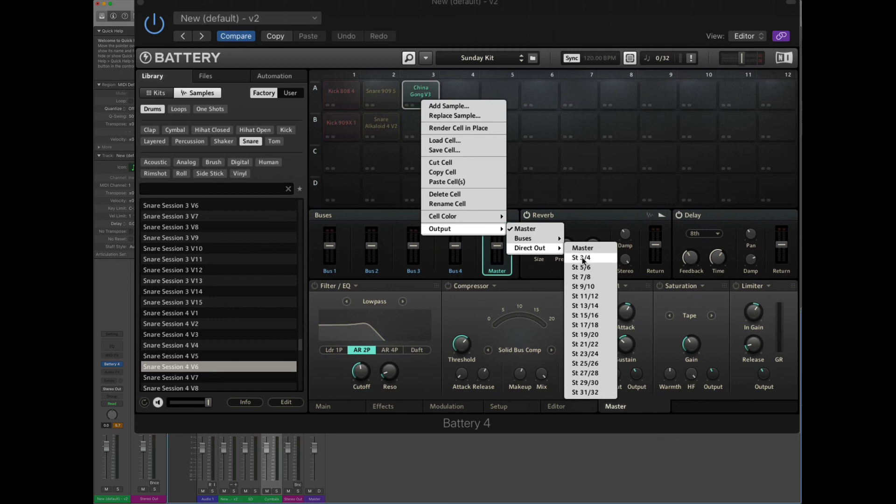
{"action": "left_click", "coordinate": [596, 269]}
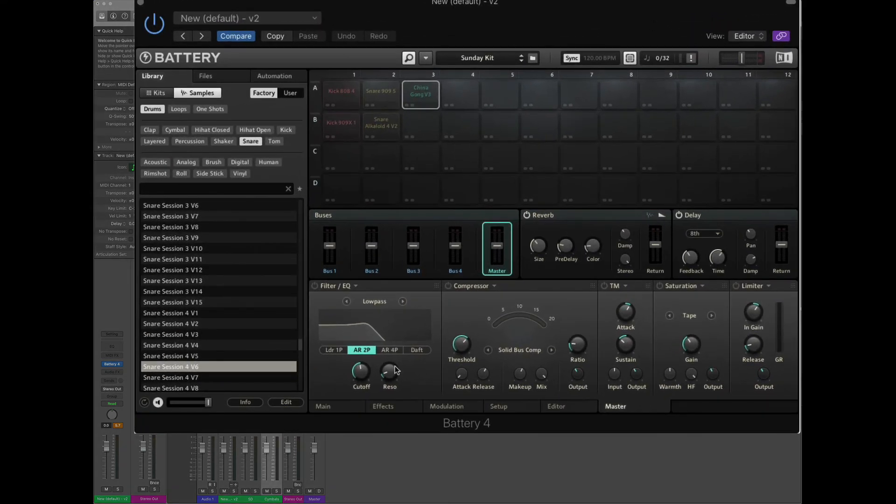
Step: Review the China Gong V3 cell's parameter pages, including its LFOs, modulation envelope and modulation slots
{"action": "left_click", "coordinate": [322, 407]}
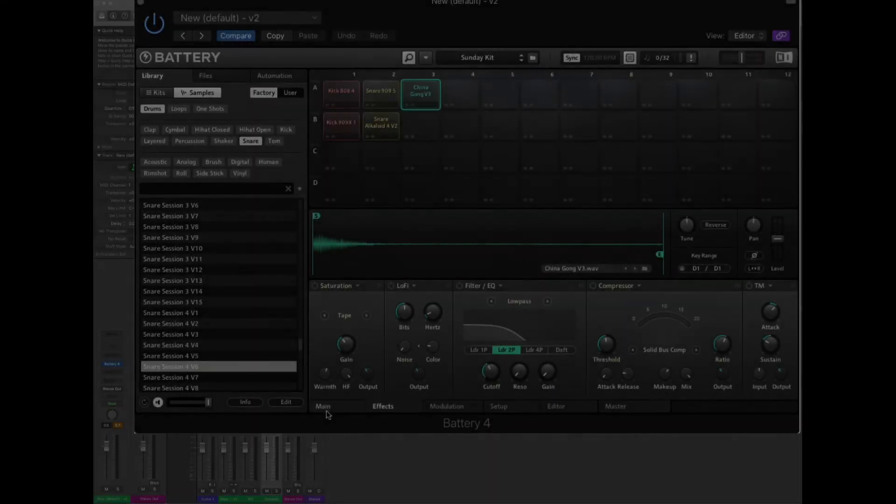
{"action": "left_click", "coordinate": [445, 407]}
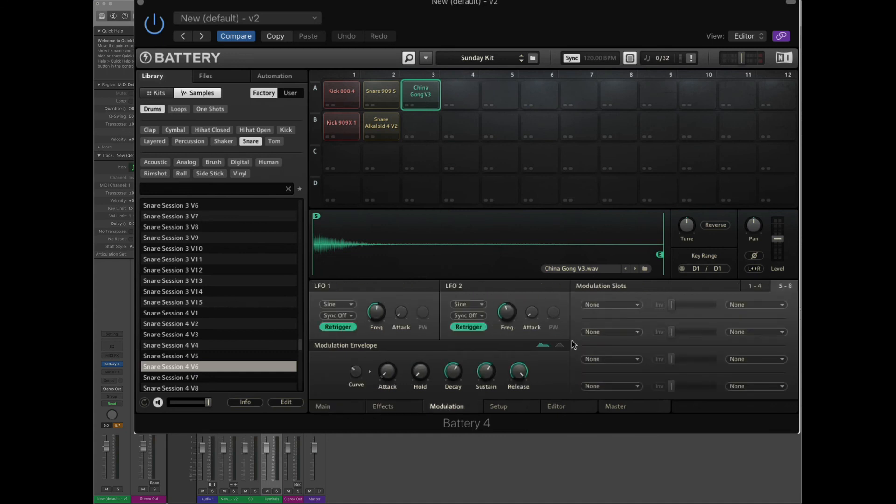
{"action": "mouse_move", "coordinate": [558, 365]}
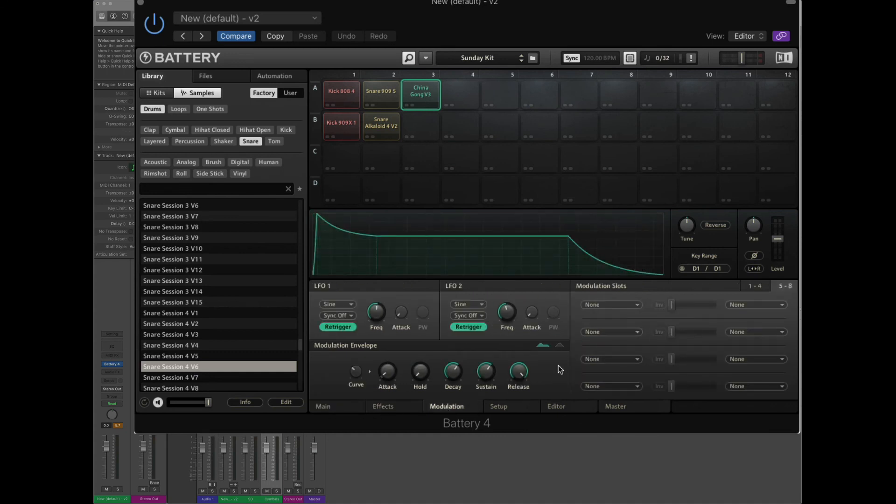